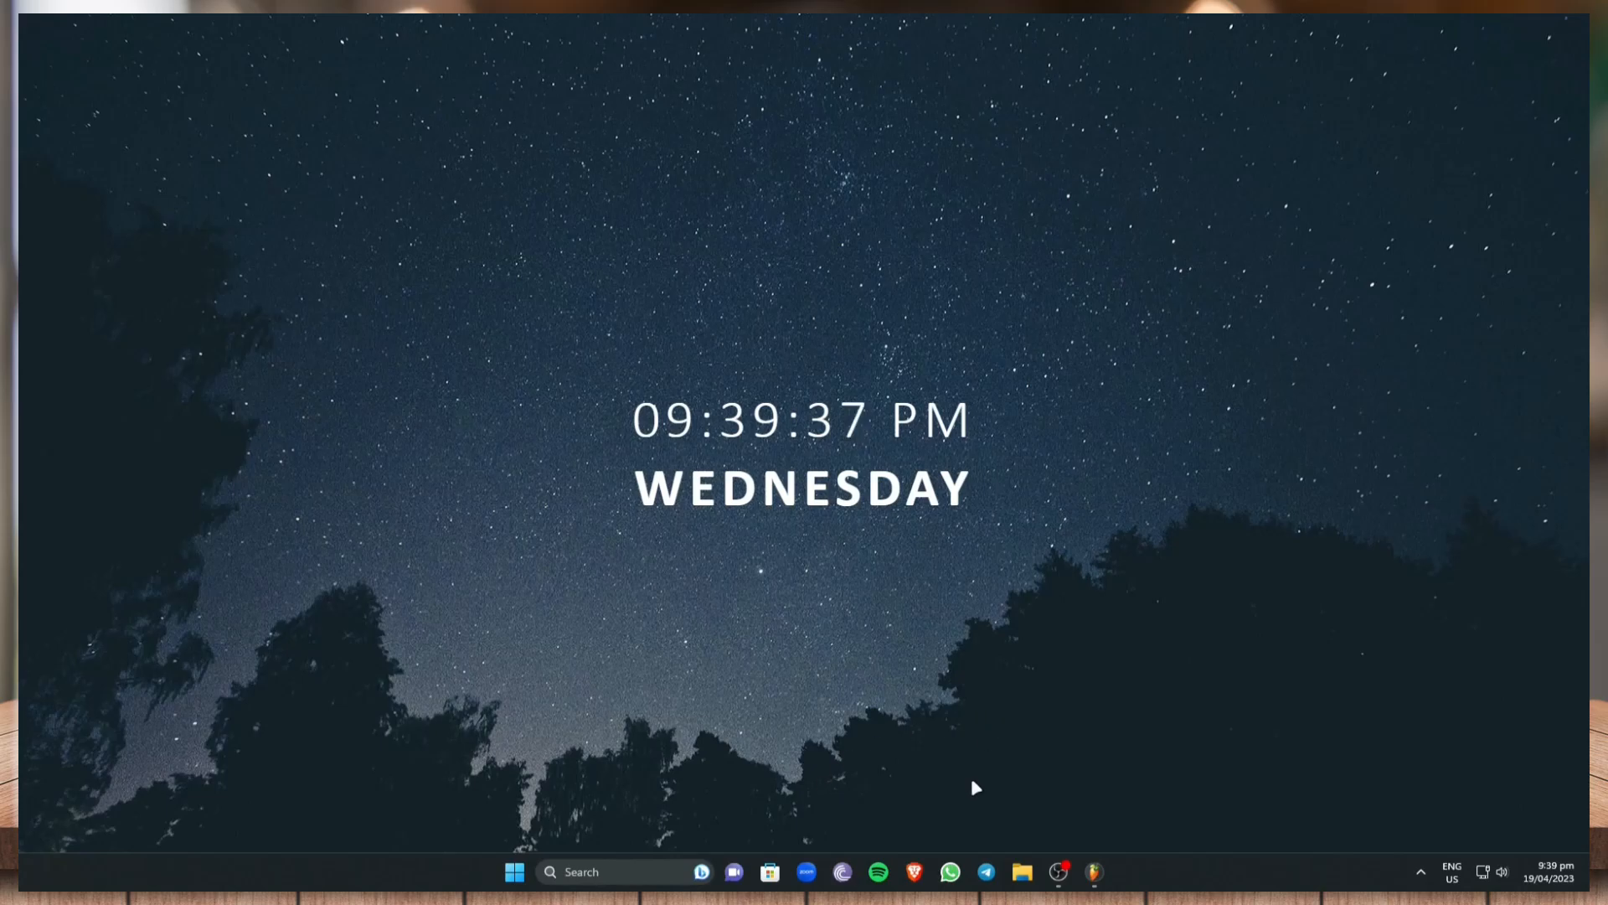
{"action": "left_click", "coordinate": [918, 871]}
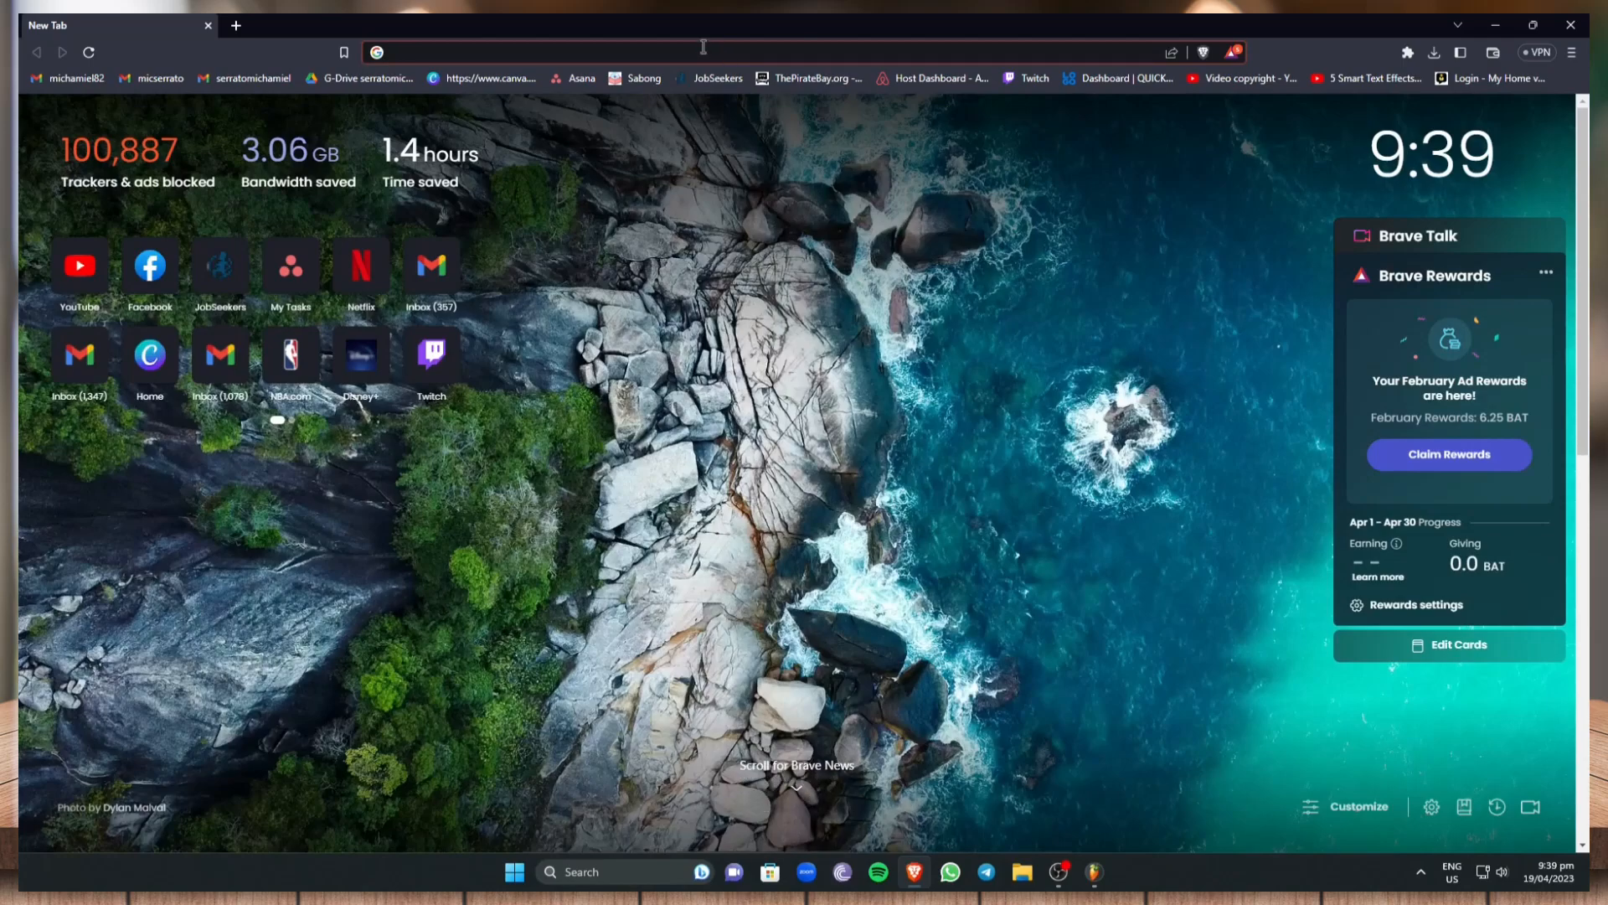
{"action": "left_click", "coordinate": [703, 48]}
{"action": "type", "text": "www"}
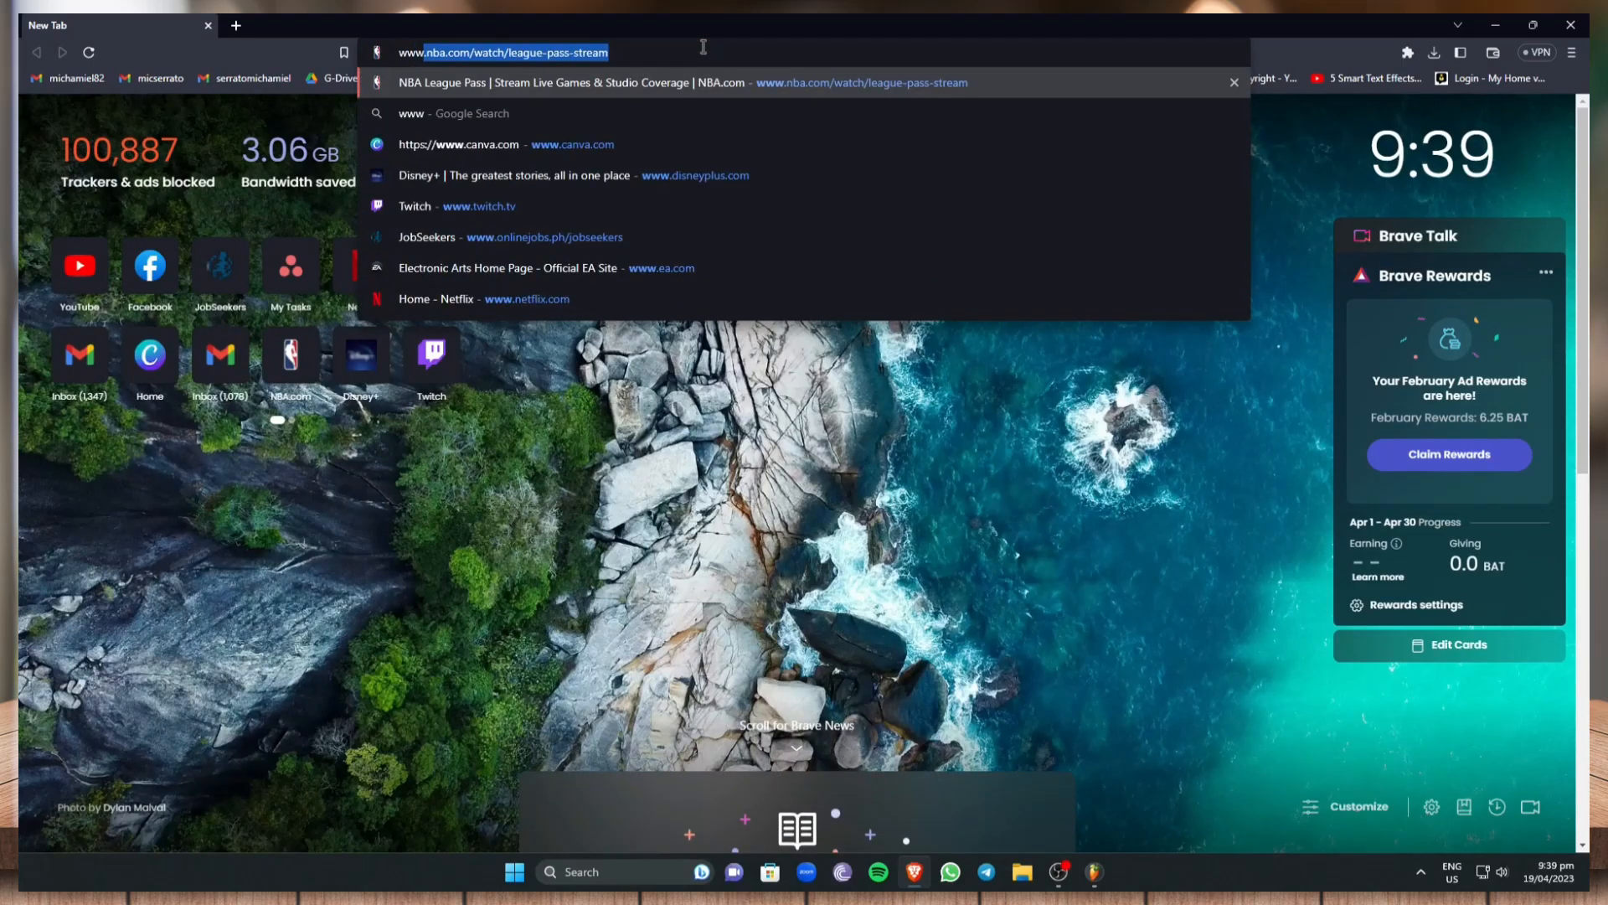
{"action": "type", "text": ".canva.com"}
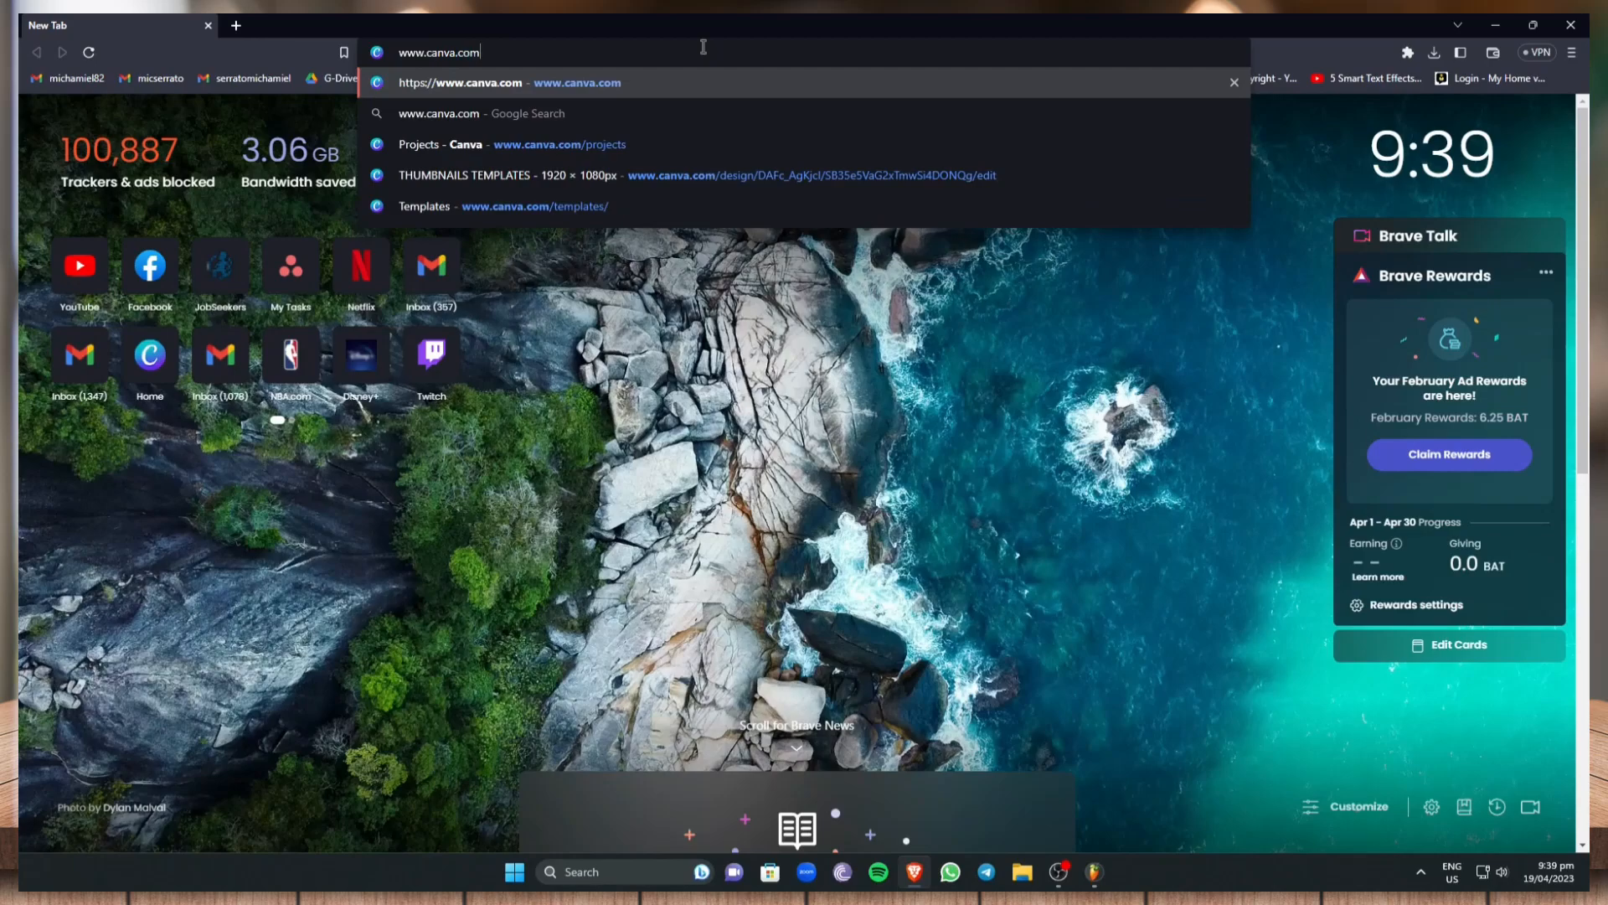
{"action": "key", "text": "Return"}
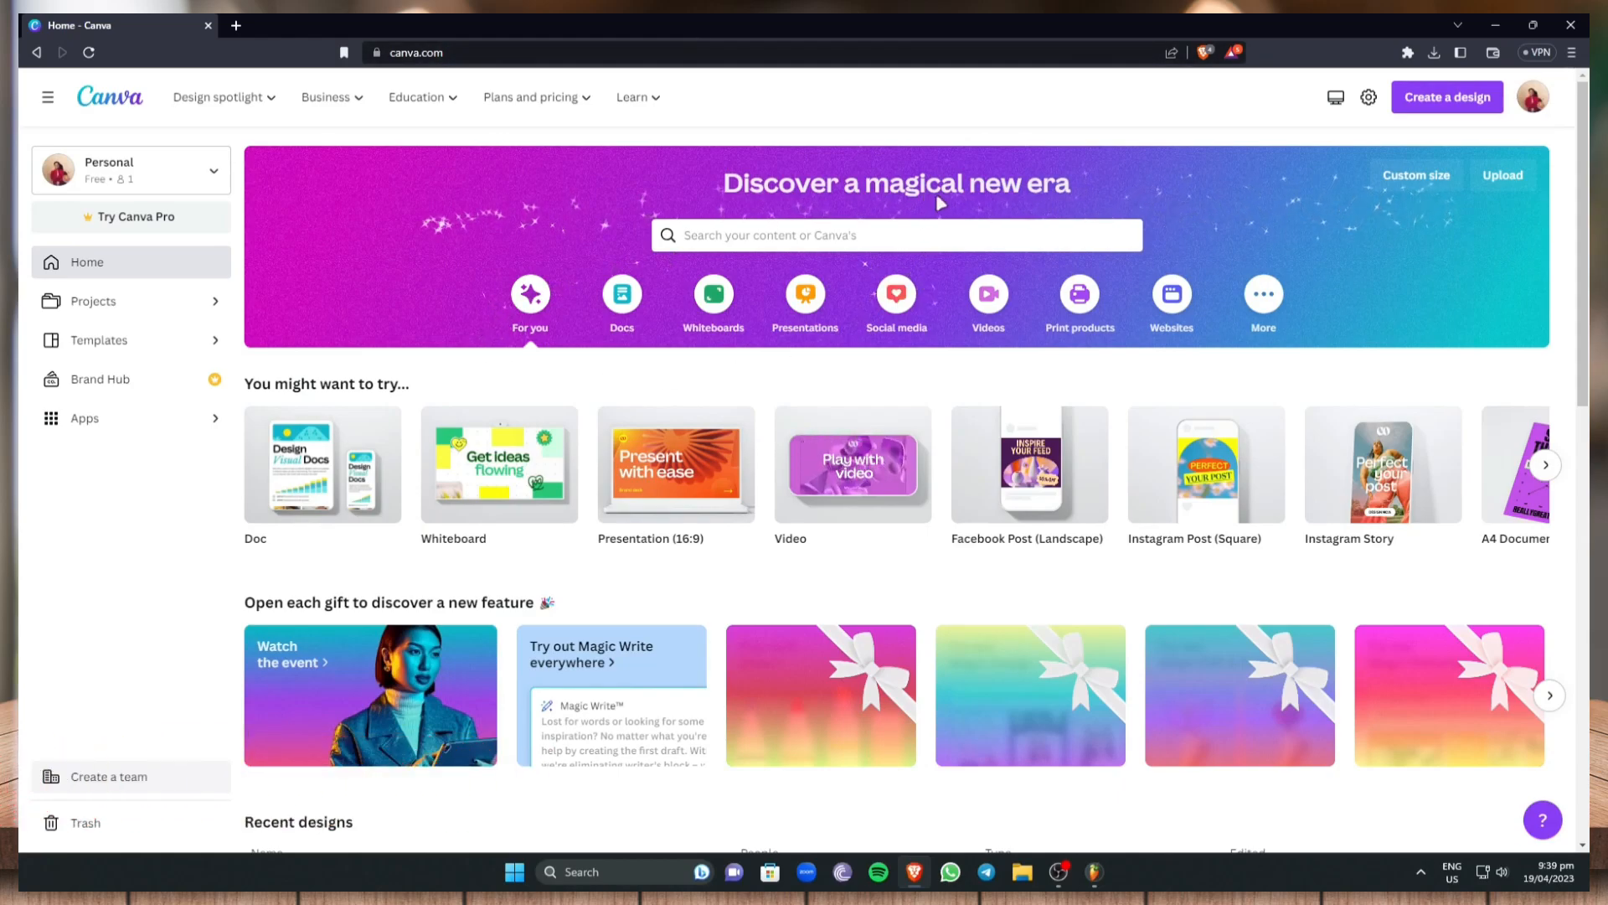
Create a new Folded Card (Portrait) design from a custom size of 10 × 7 in
{"action": "left_click", "coordinate": [1441, 105]}
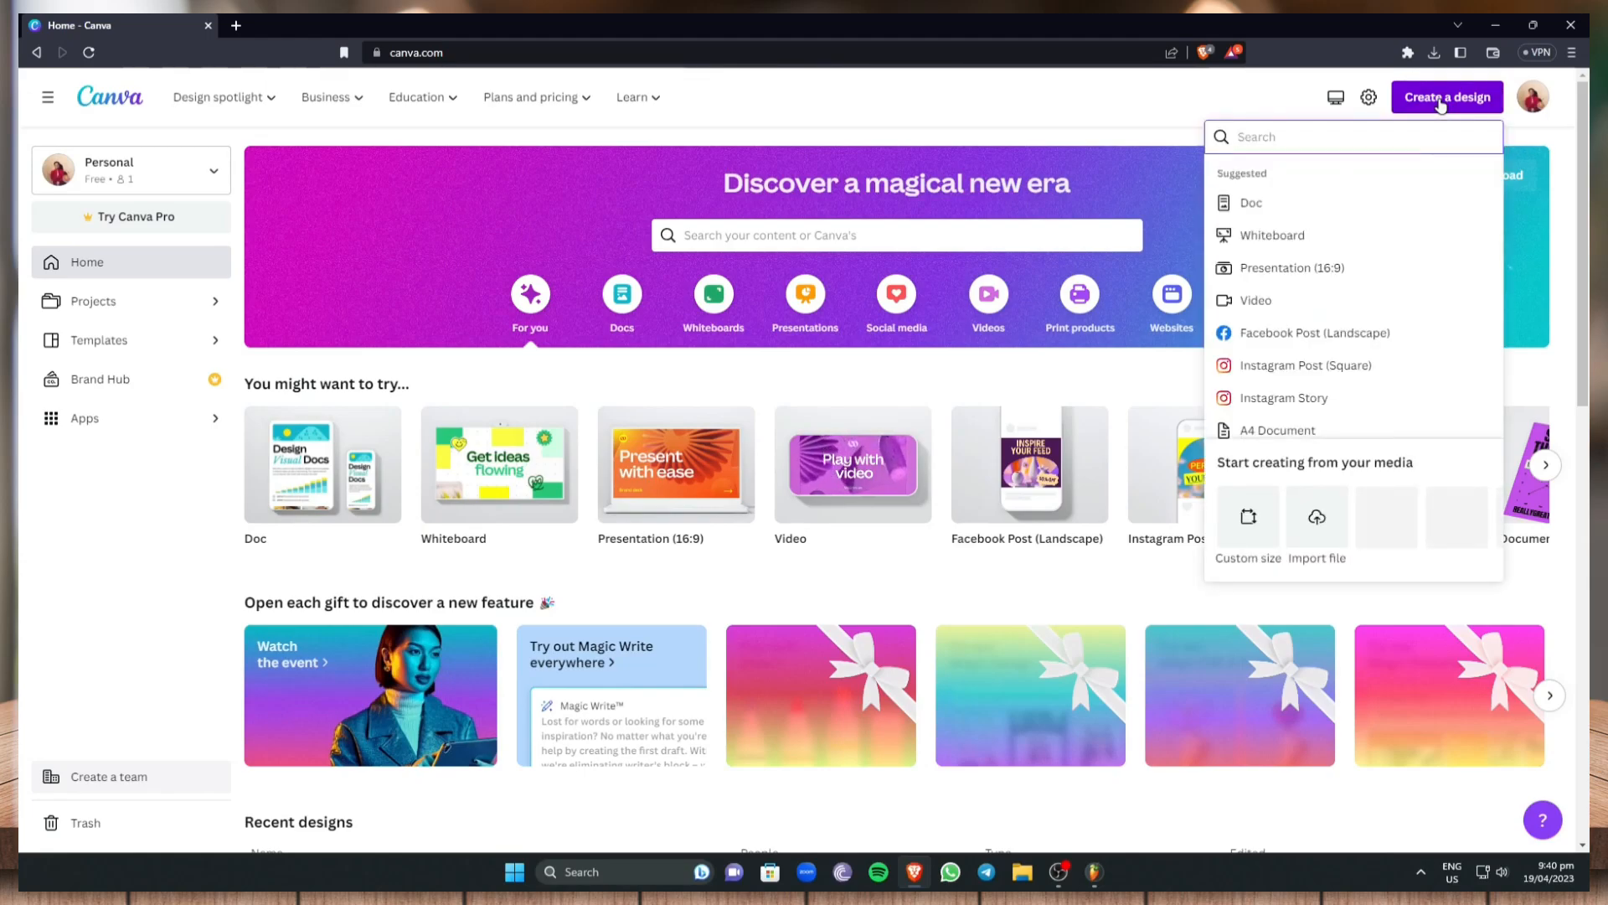
{"action": "left_click", "coordinate": [1257, 523]}
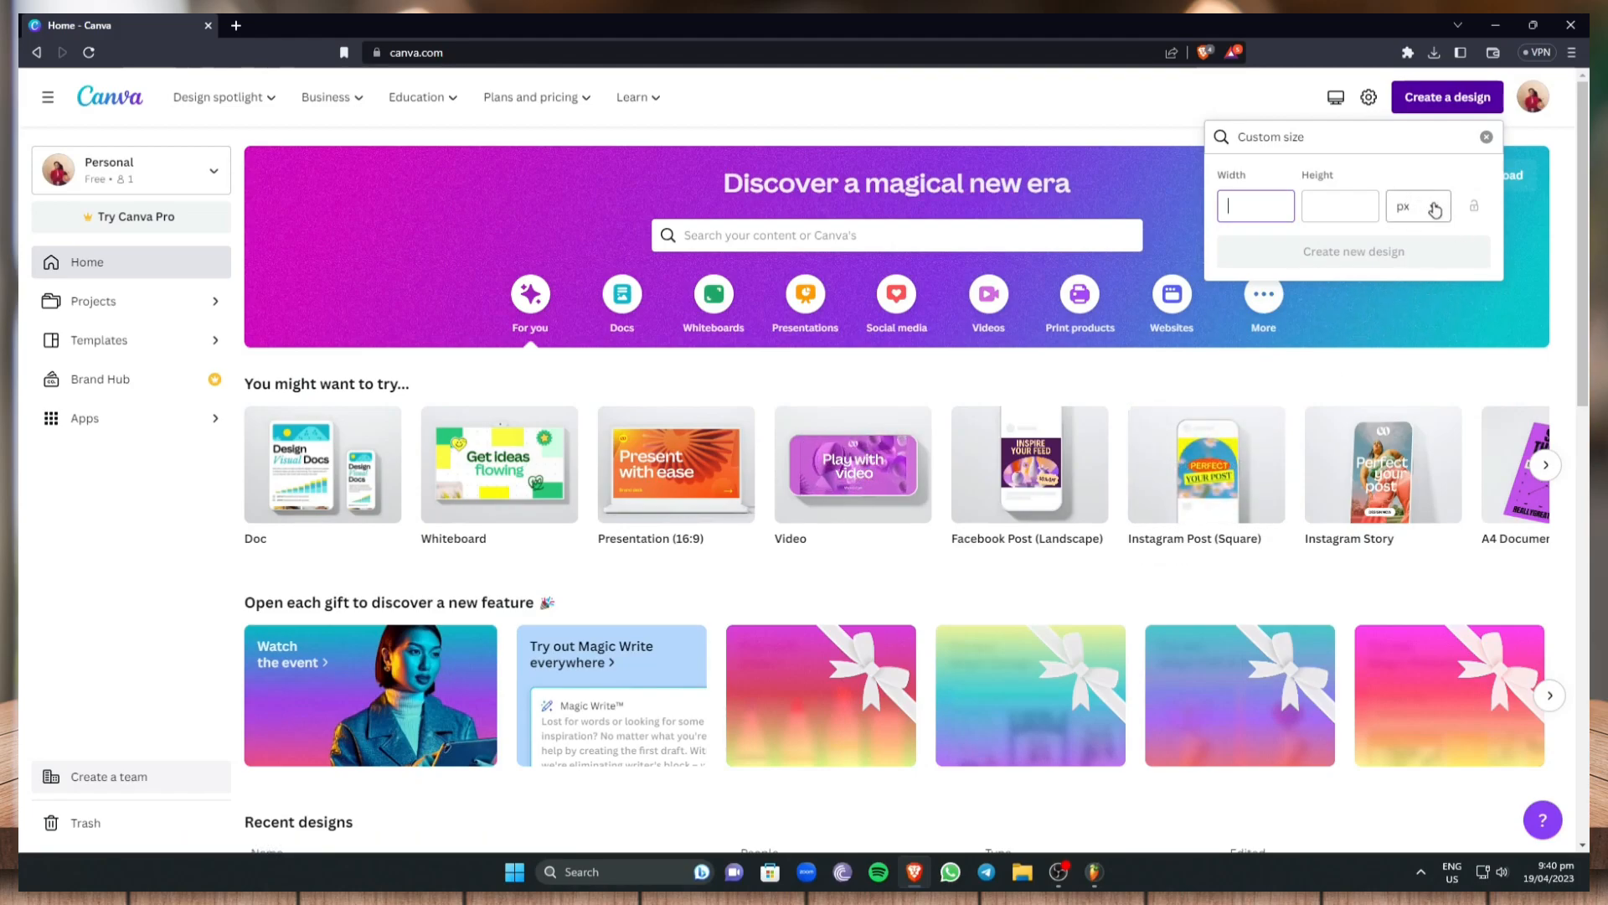
{"action": "left_click", "coordinate": [1413, 220]}
{"action": "left_click", "coordinate": [1422, 293]}
{"action": "left_click", "coordinate": [1244, 213]}
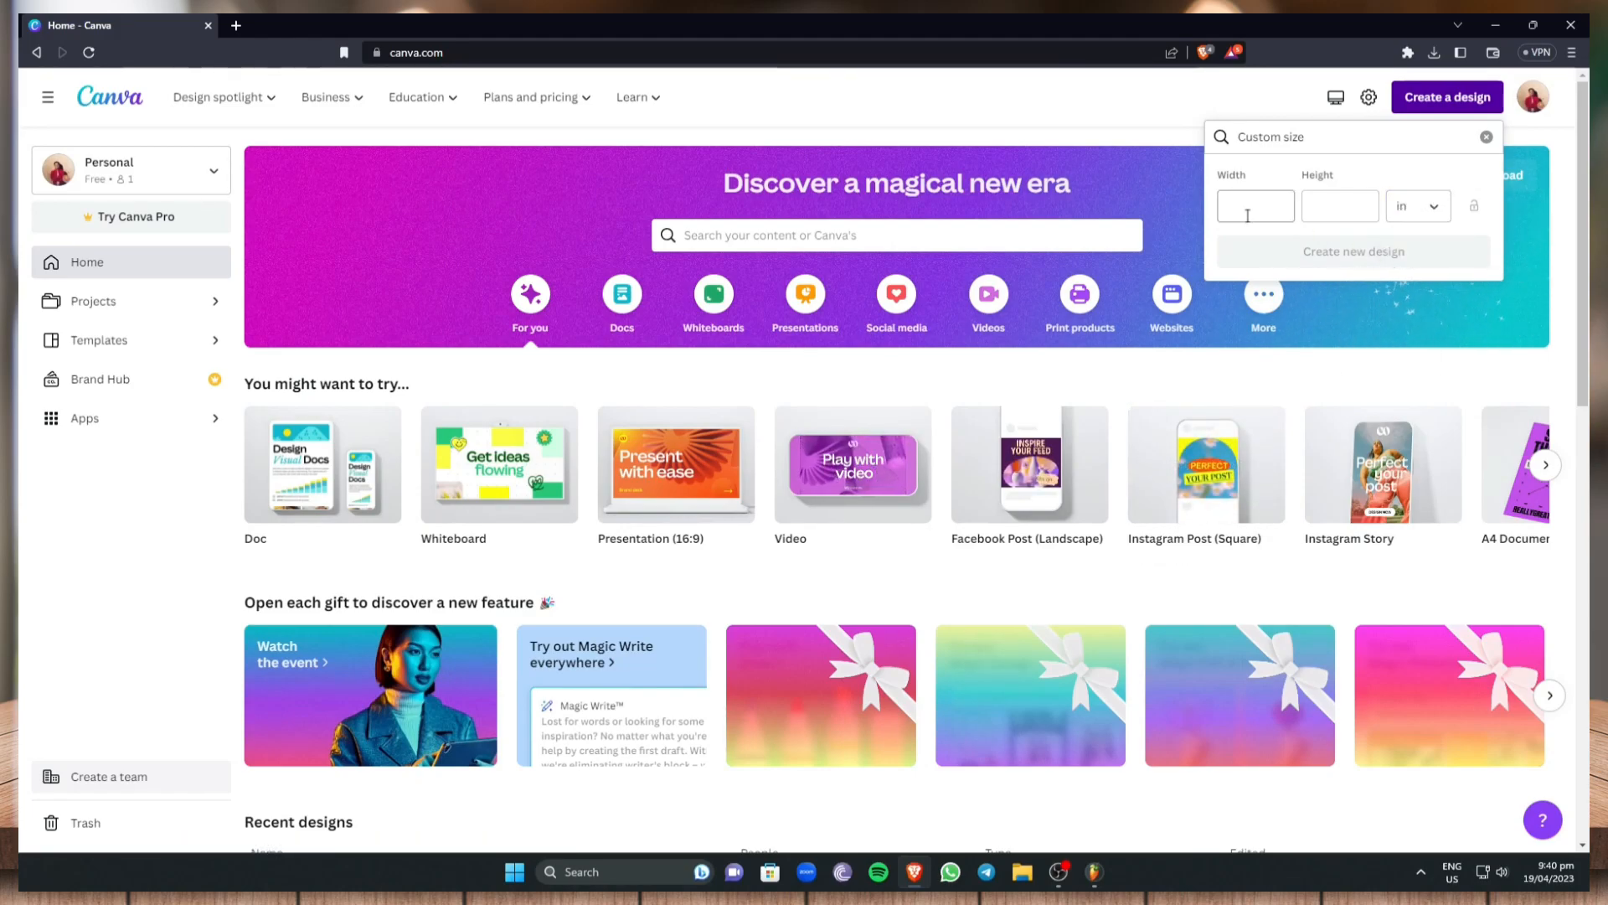
{"action": "left_click", "coordinate": [1313, 212]}
{"action": "type", "text": "7"}
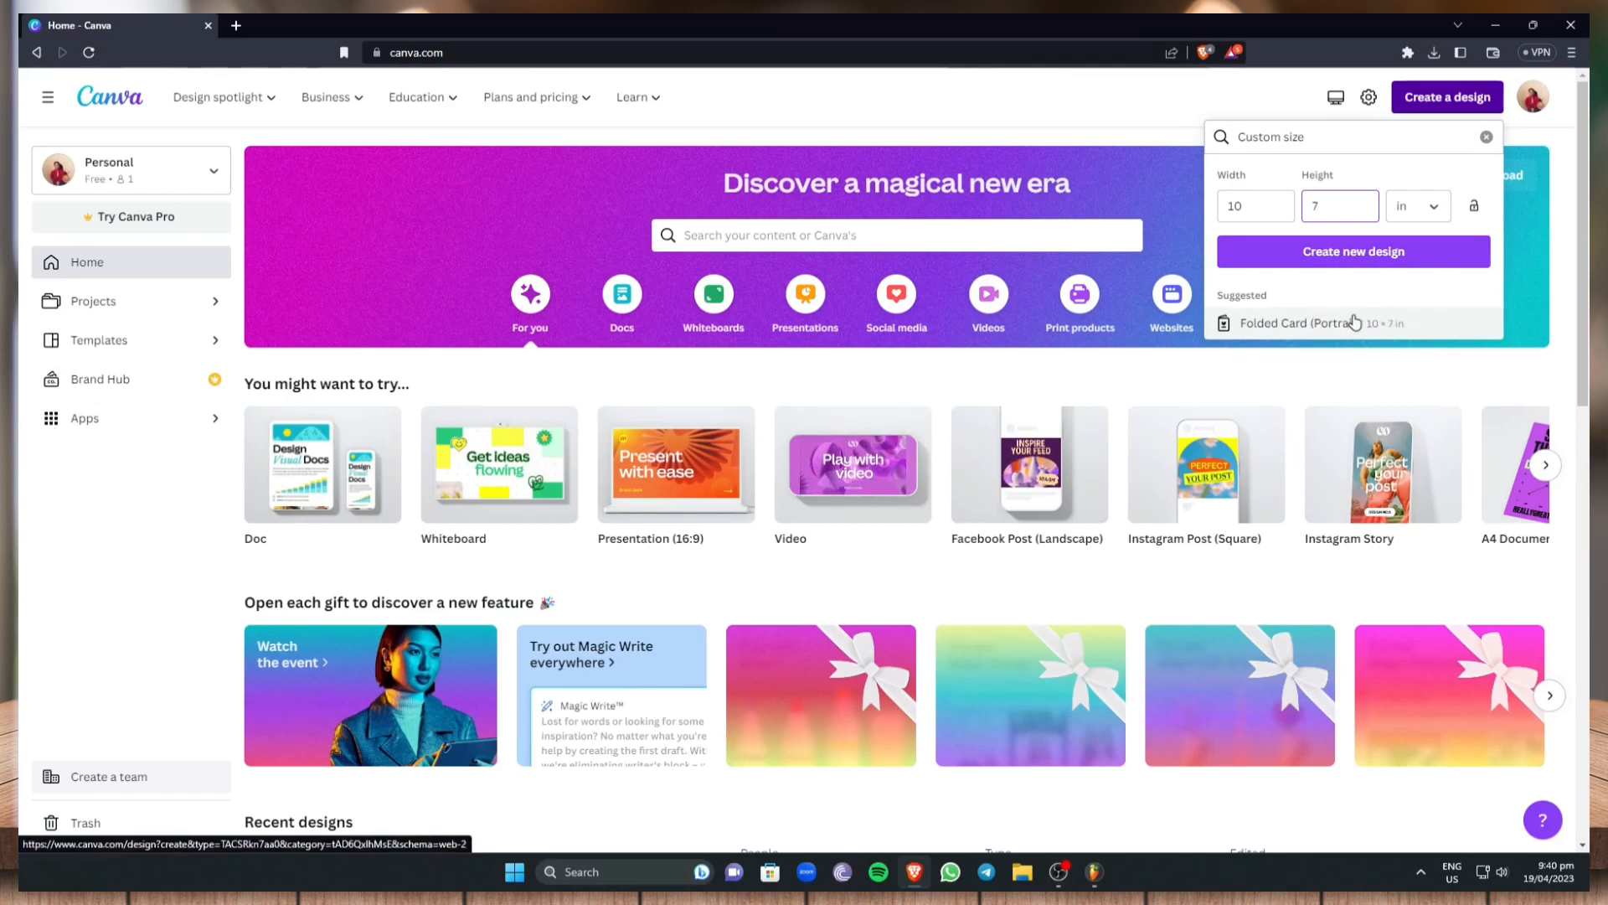
{"action": "left_click", "coordinate": [1315, 323]}
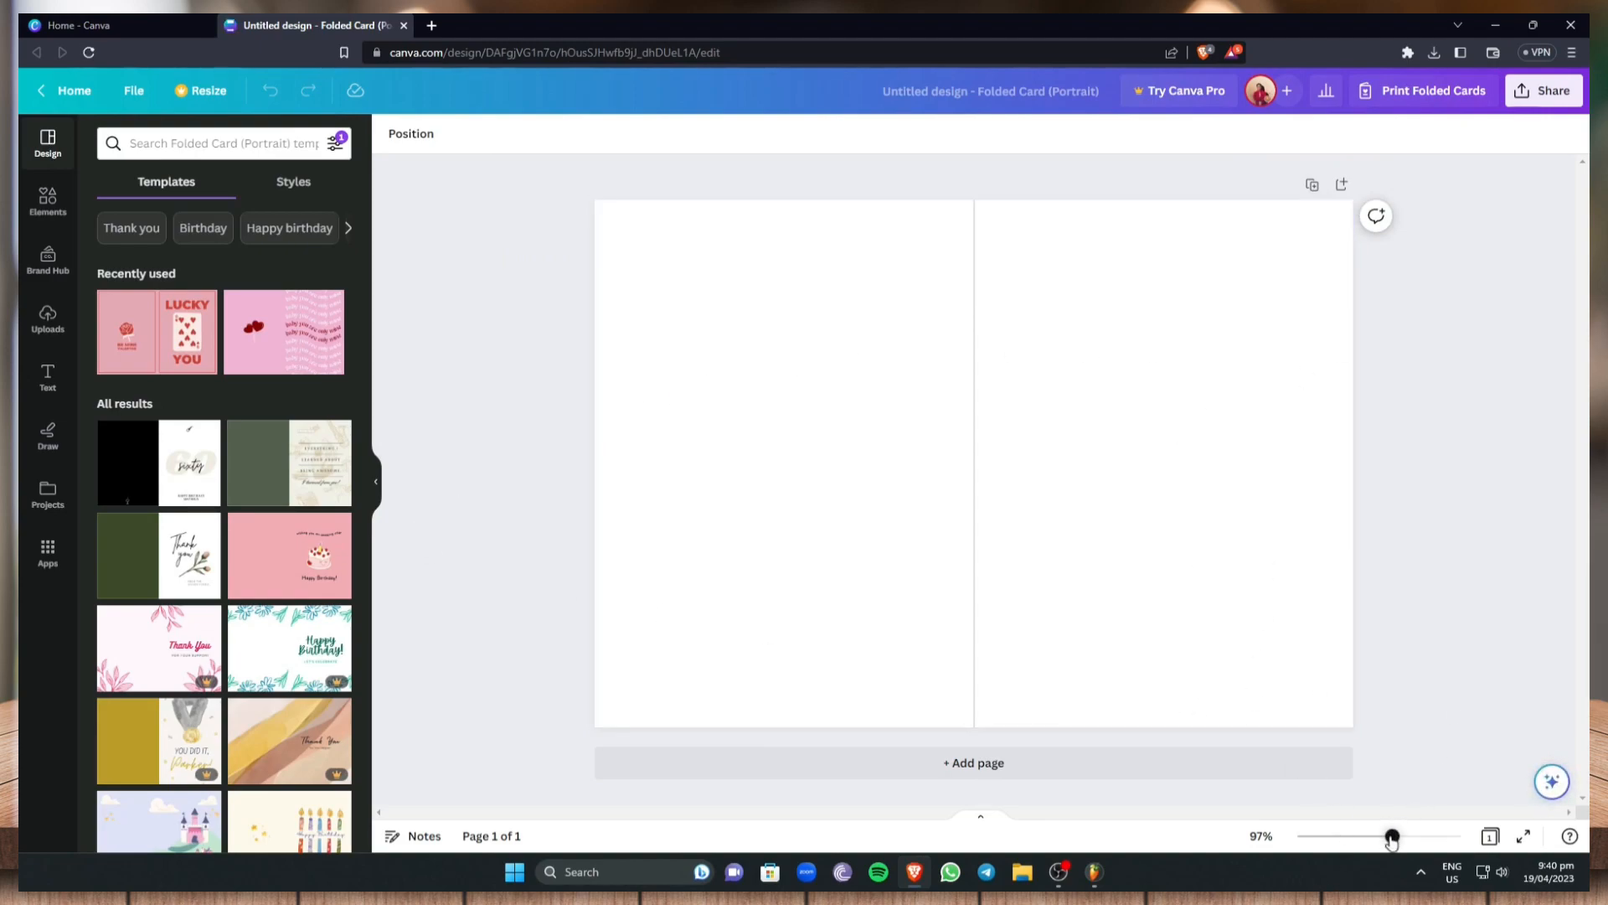
{"action": "left_click_drag", "start_coordinate": [1392, 838], "coordinate": [1399, 839]}
{"action": "scroll", "coordinate": [976, 204], "scroll_direction": "down", "scroll_amount": 1}
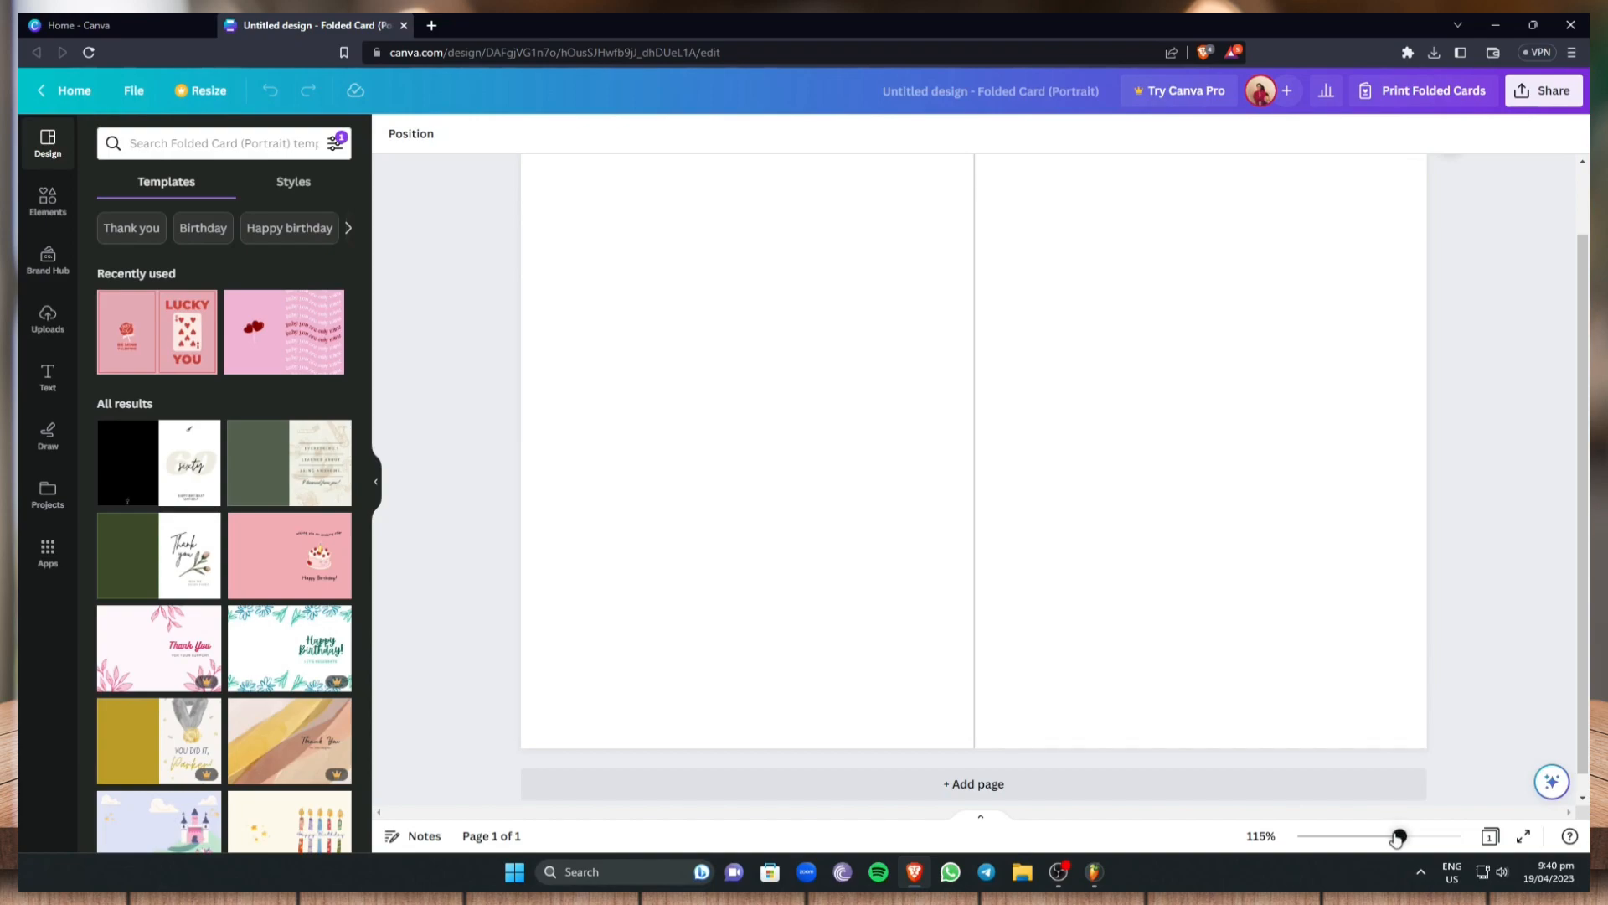
{"action": "left_click_drag", "start_coordinate": [1395, 837], "coordinate": [1392, 837]}
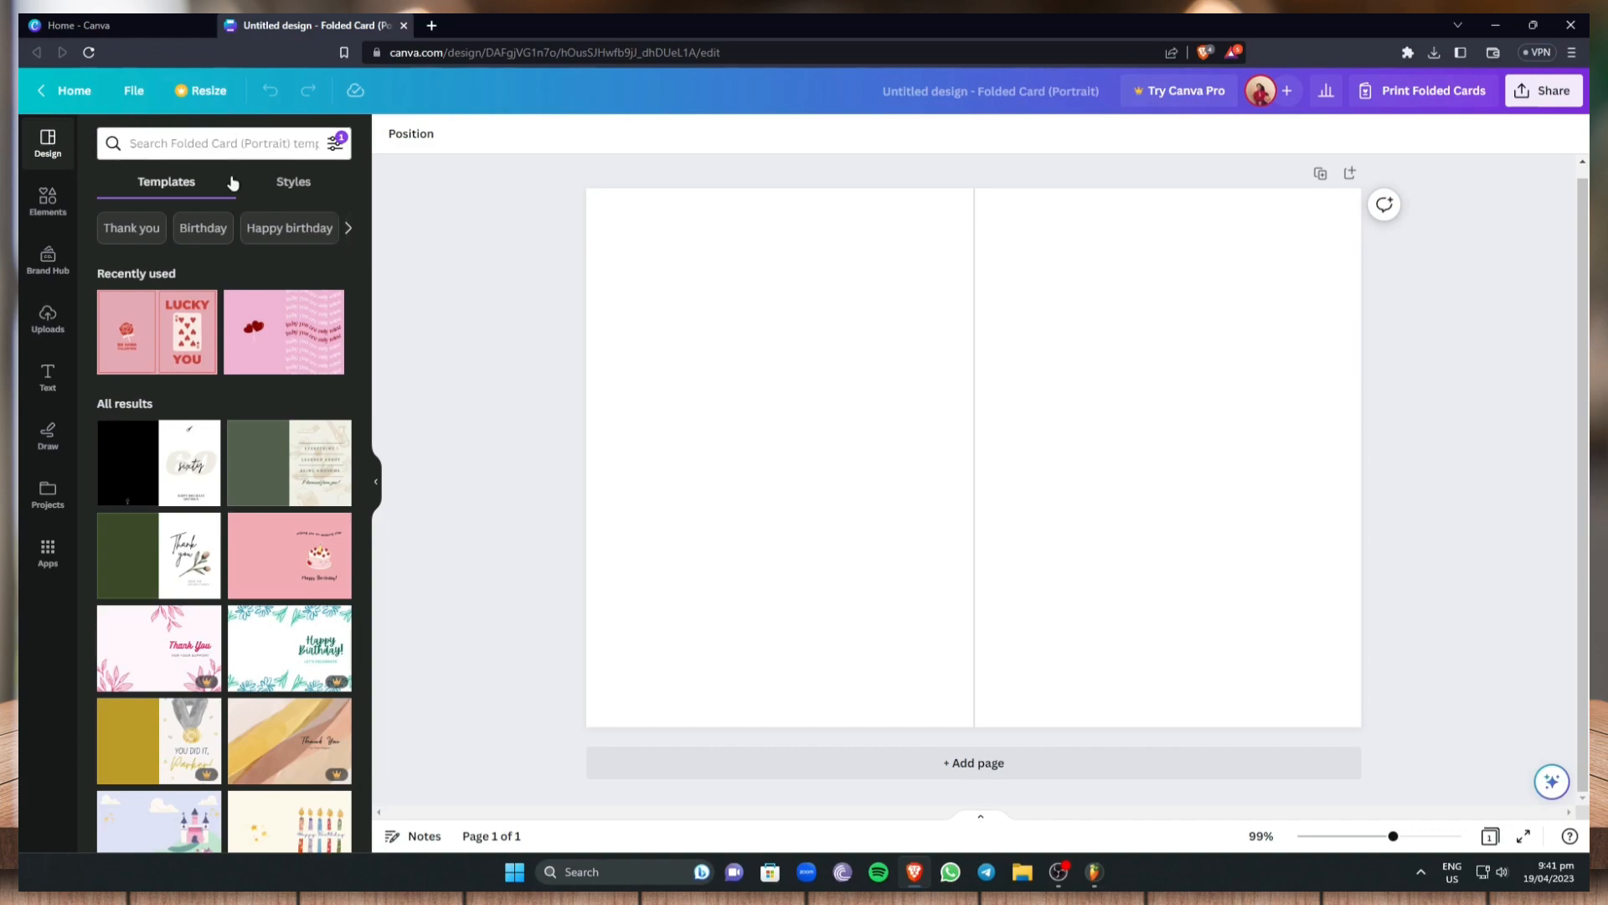
Search the templates for "Valentine's Day Folded Cards" and apply the pink "Lucky You" playing-card template to the blank card
{"action": "left_click", "coordinate": [48, 156]}
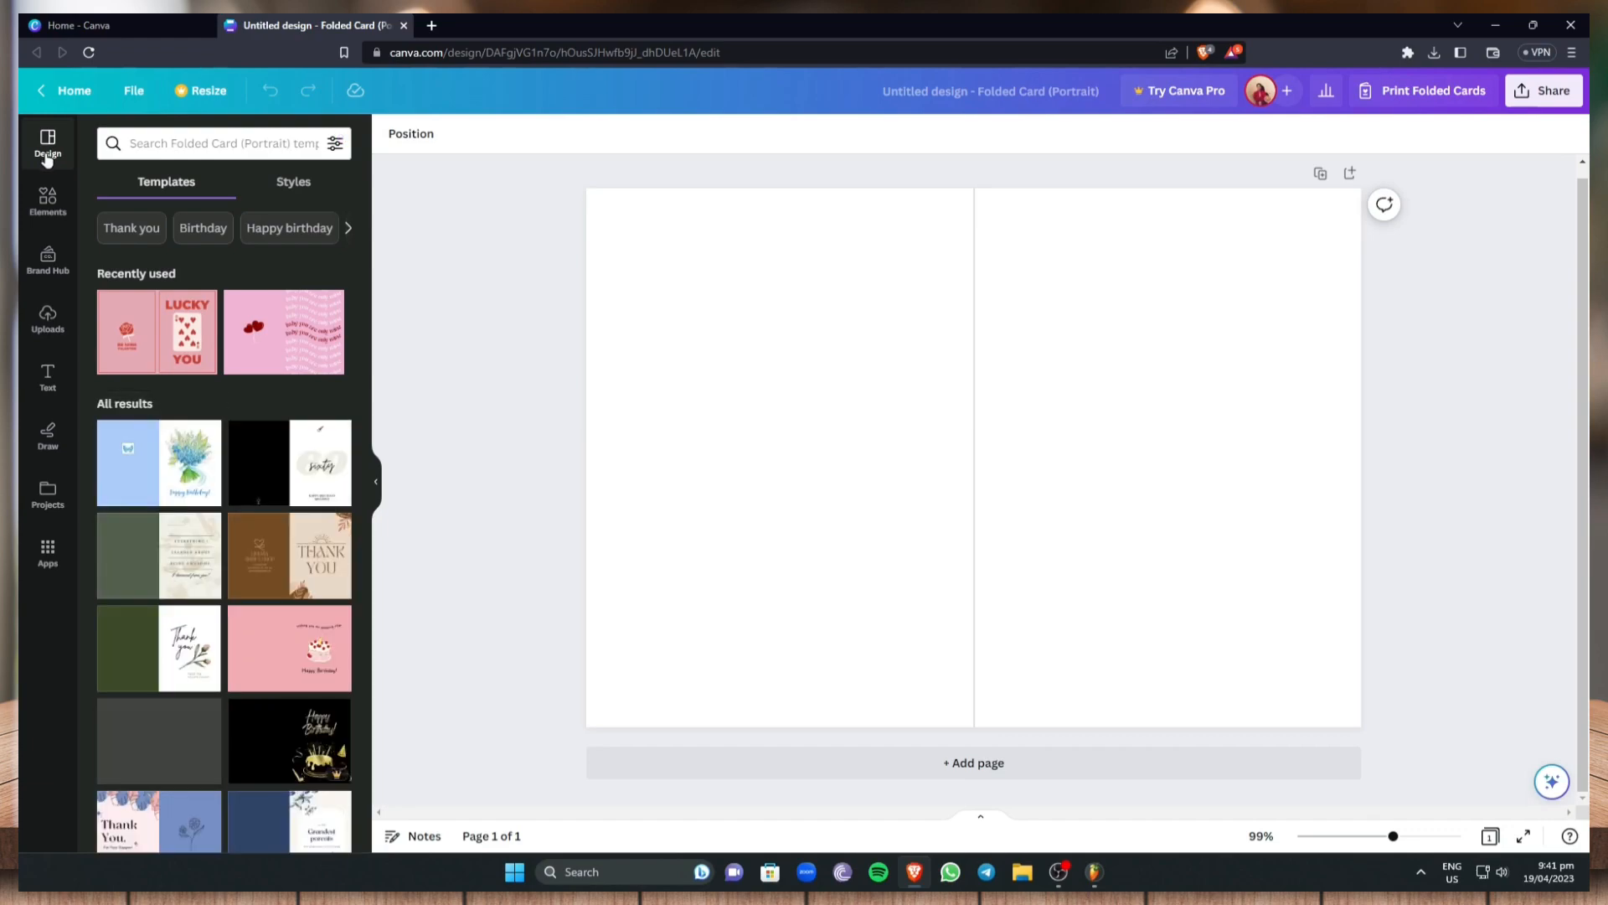
{"action": "left_click", "coordinate": [204, 149]}
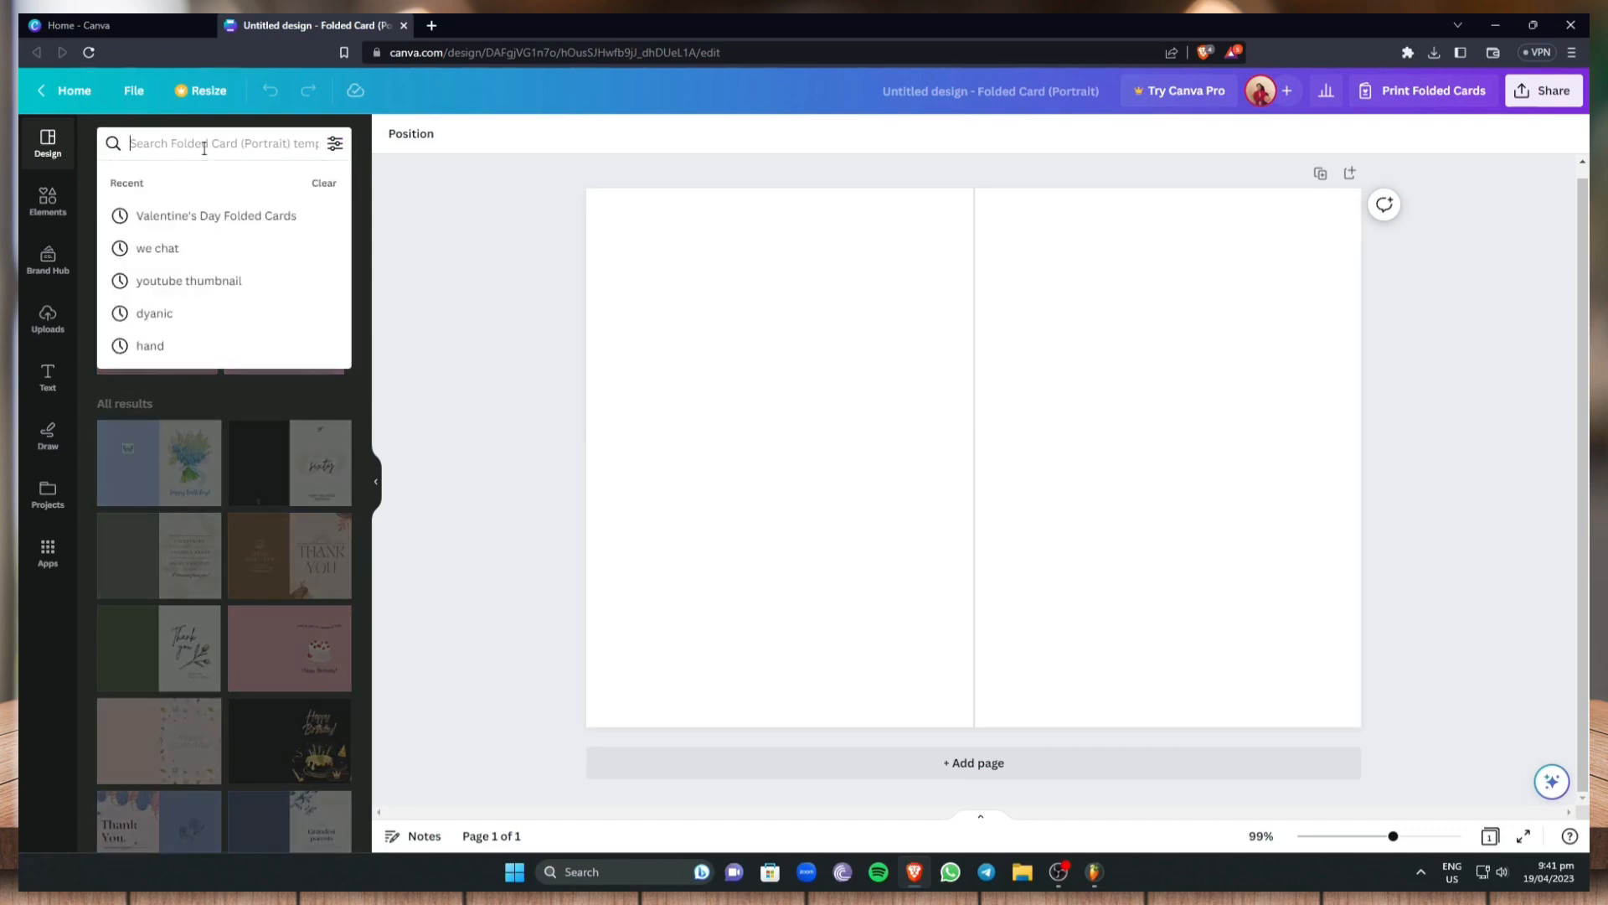
{"action": "left_click", "coordinate": [230, 220]}
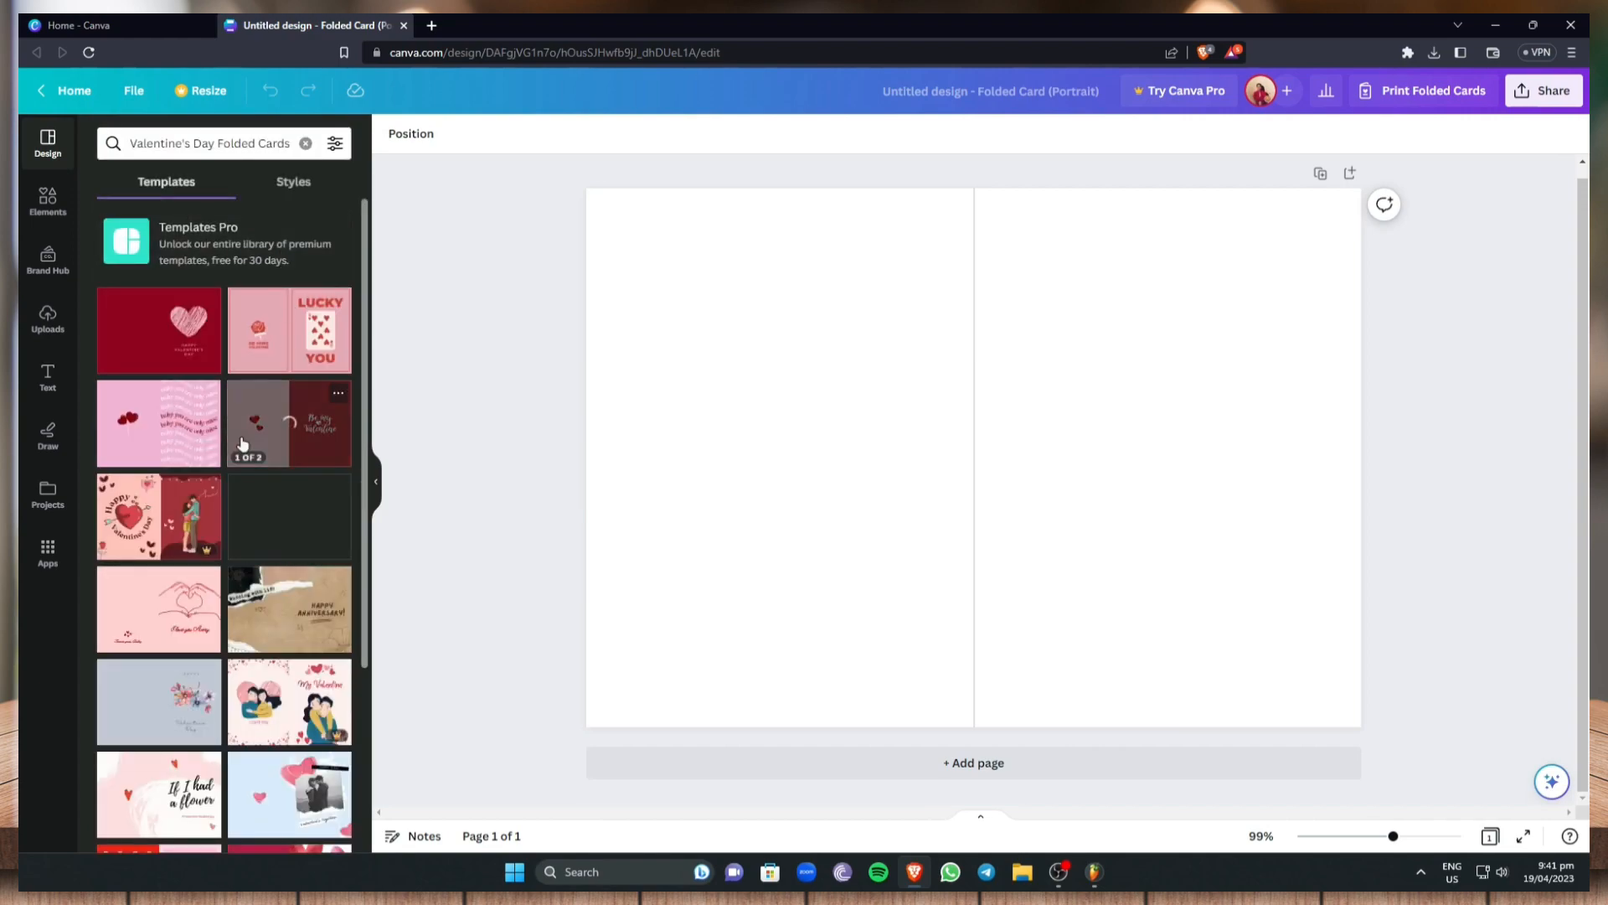
{"action": "scroll", "coordinate": [153, 459], "scroll_direction": "down", "scroll_amount": 1}
{"action": "scroll", "coordinate": [153, 459], "scroll_direction": "down", "scroll_amount": 2}
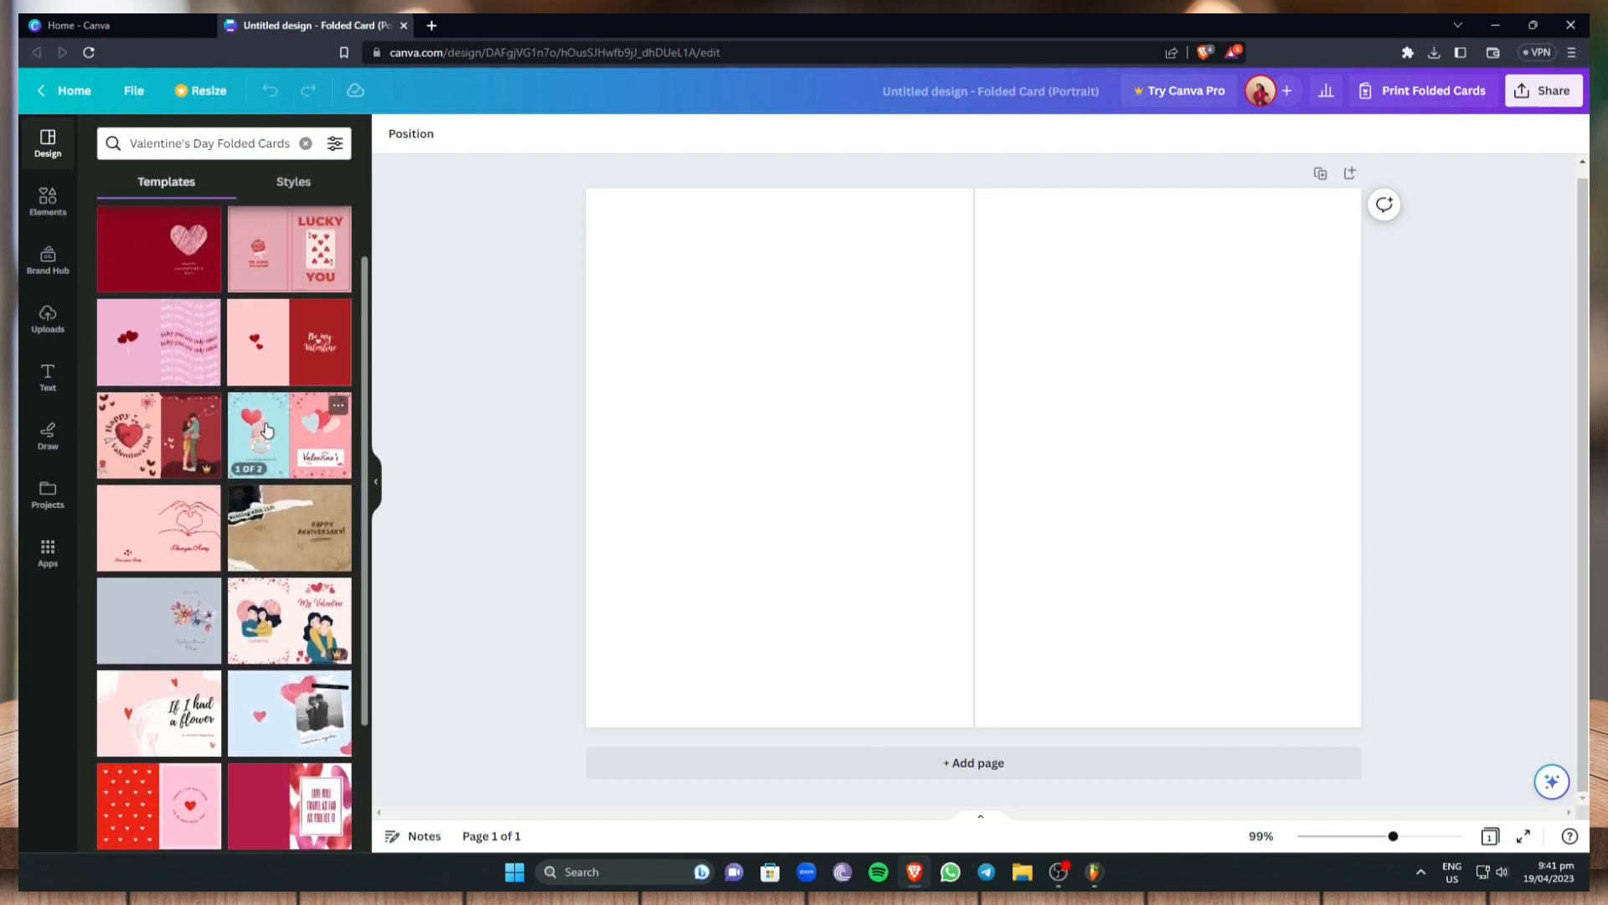
{"action": "scroll", "coordinate": [267, 429], "scroll_direction": "up", "scroll_amount": 2}
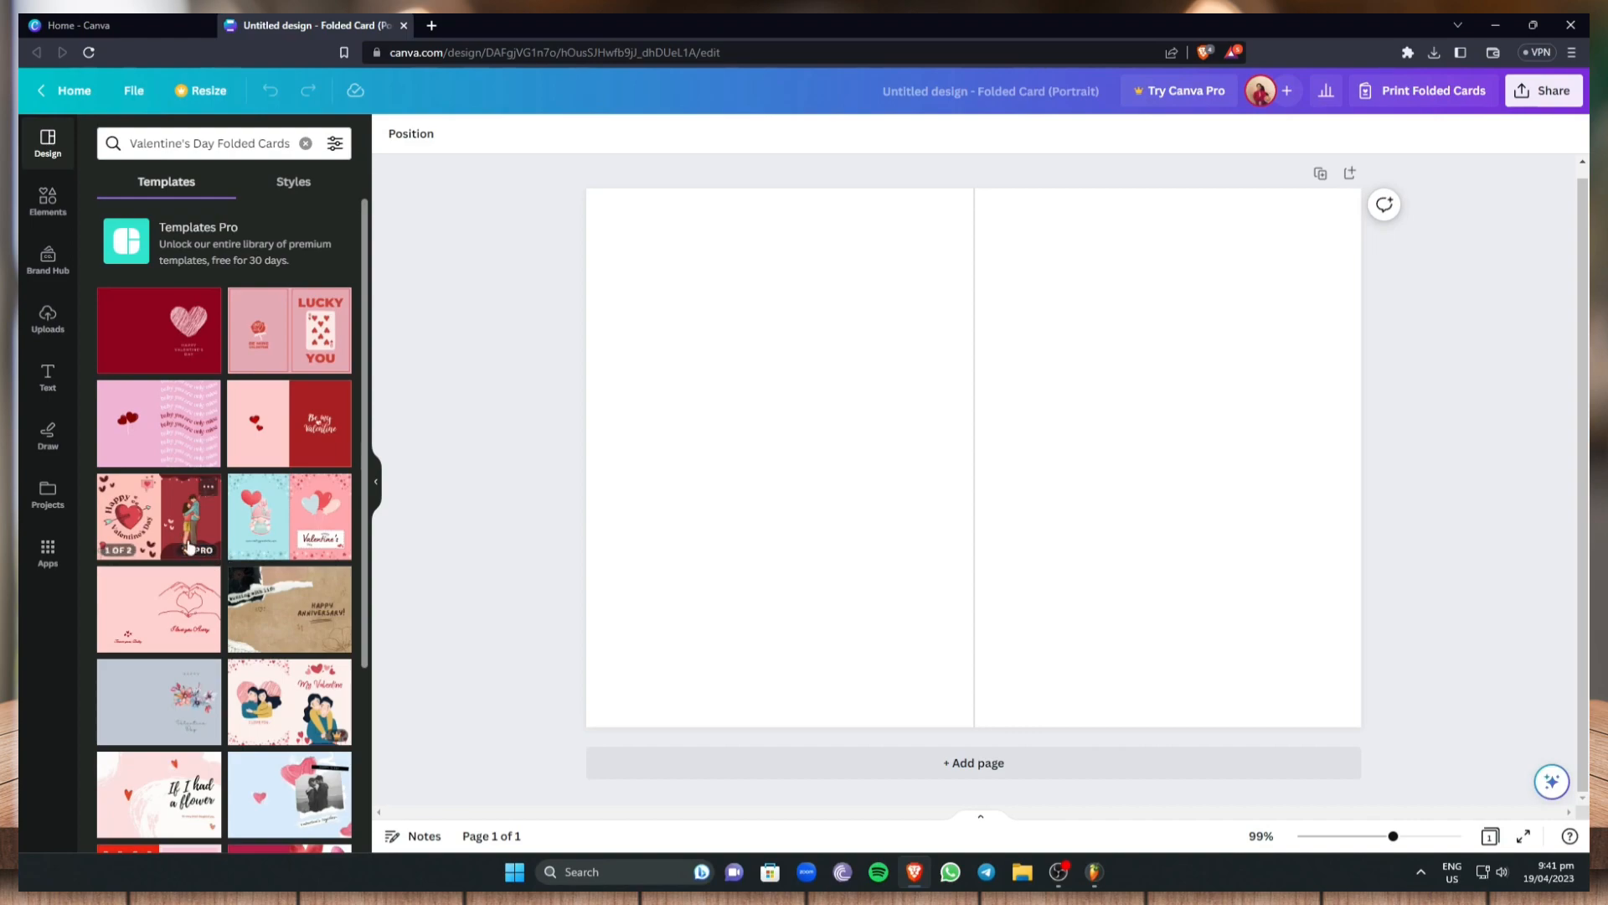
{"action": "scroll", "coordinate": [274, 689], "scroll_direction": "down", "scroll_amount": 5}
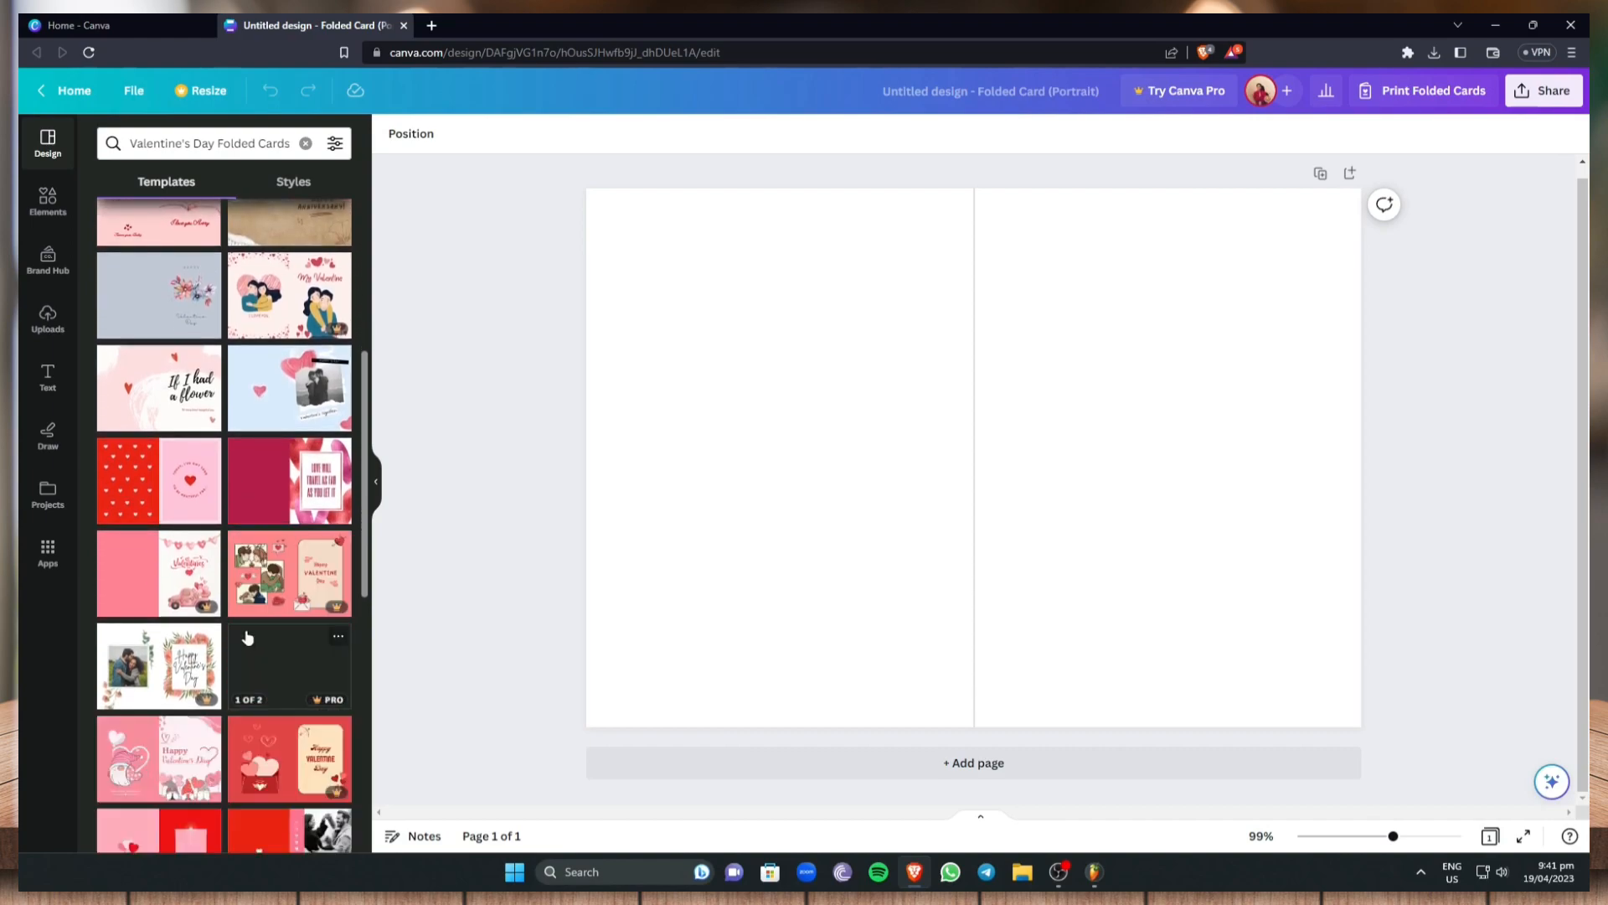
{"action": "scroll", "coordinate": [272, 661], "scroll_direction": "up", "scroll_amount": 5}
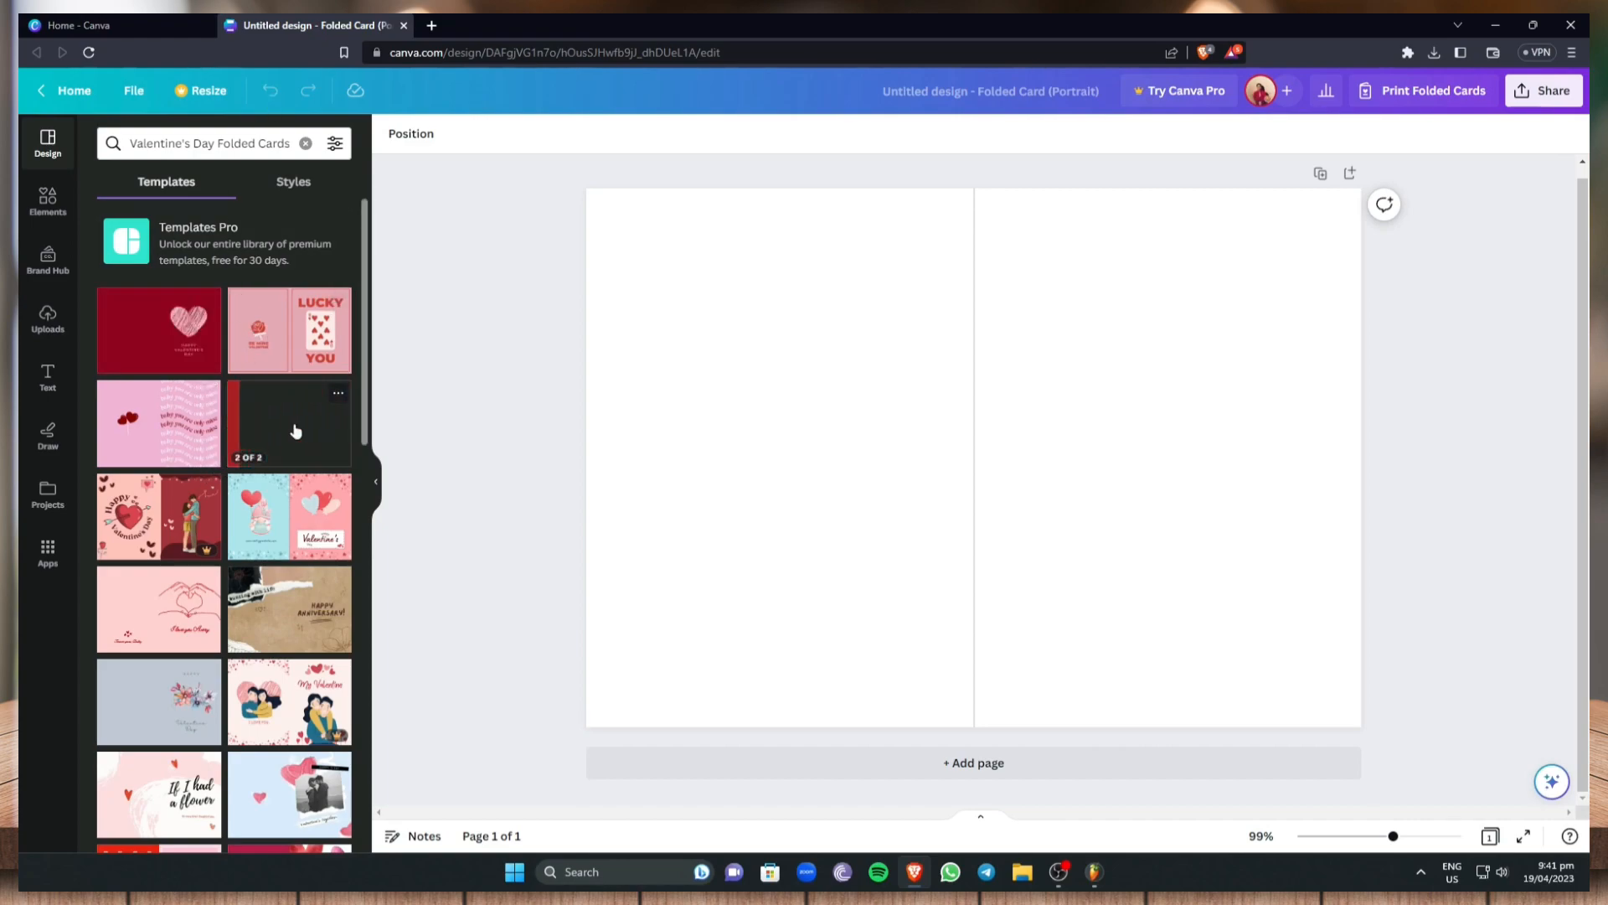
{"action": "left_click", "coordinate": [289, 327]}
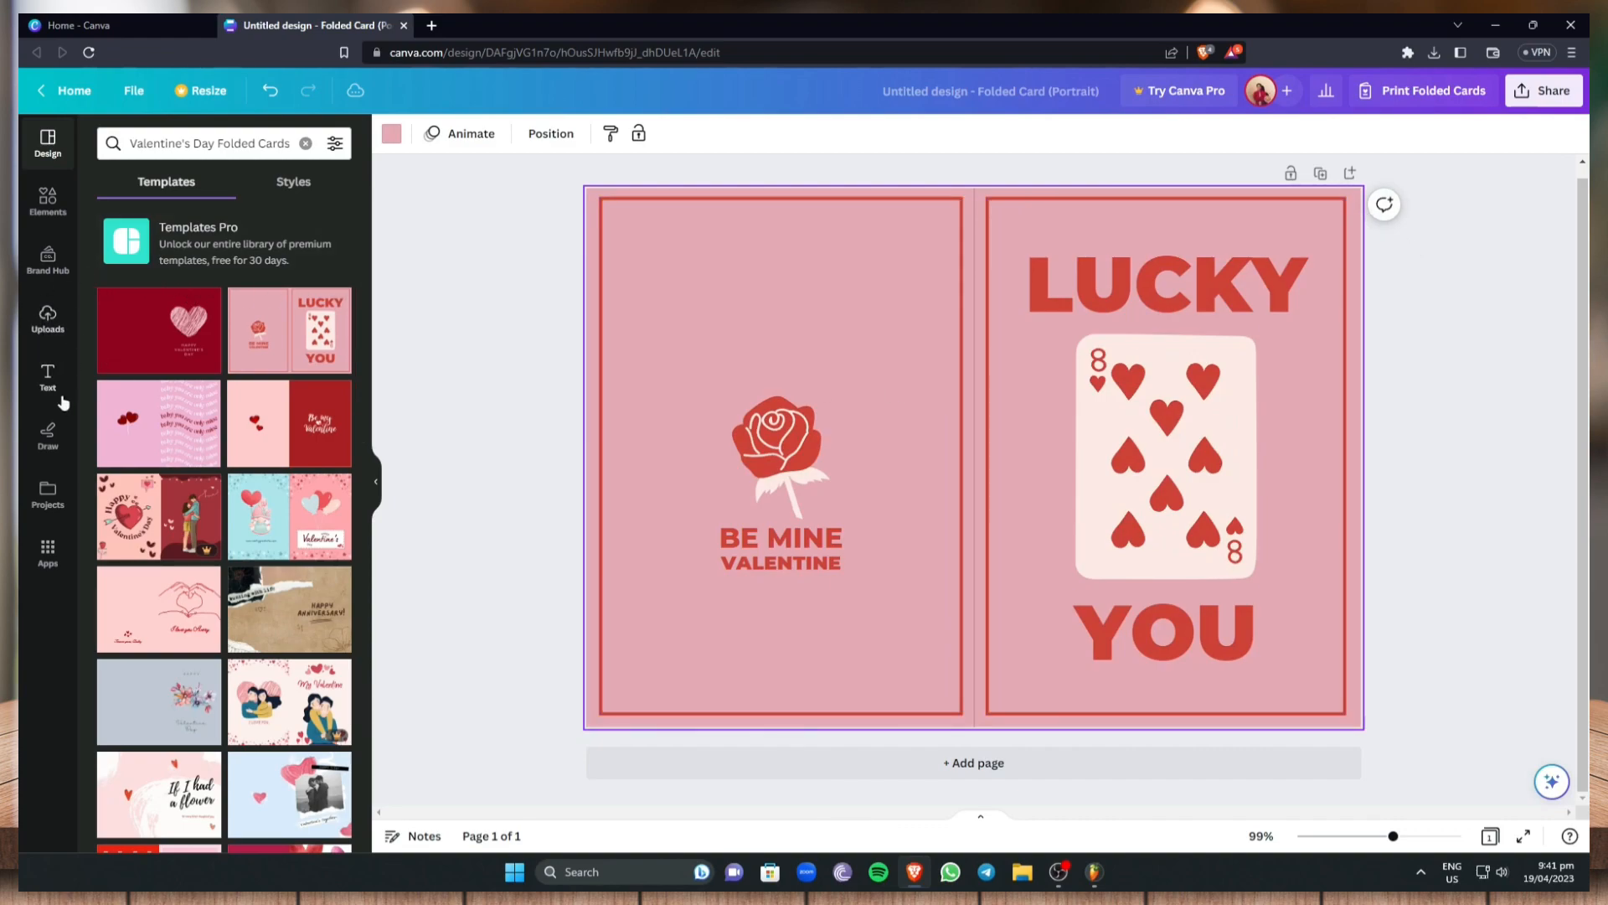
{"action": "left_click", "coordinate": [59, 395]}
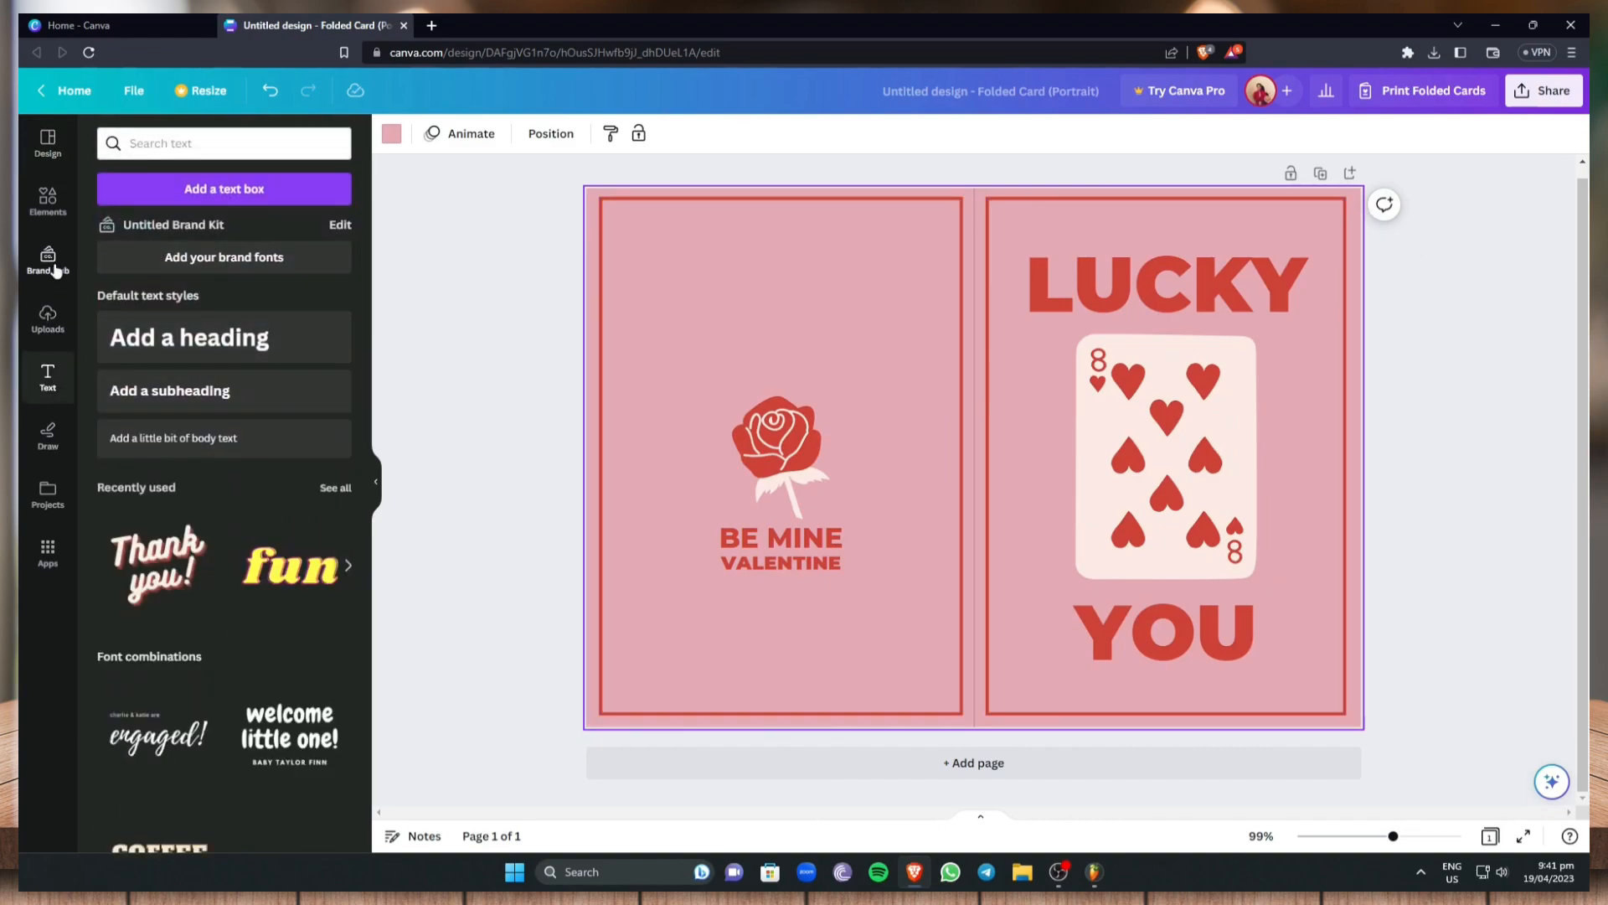
{"action": "left_click", "coordinate": [47, 205]}
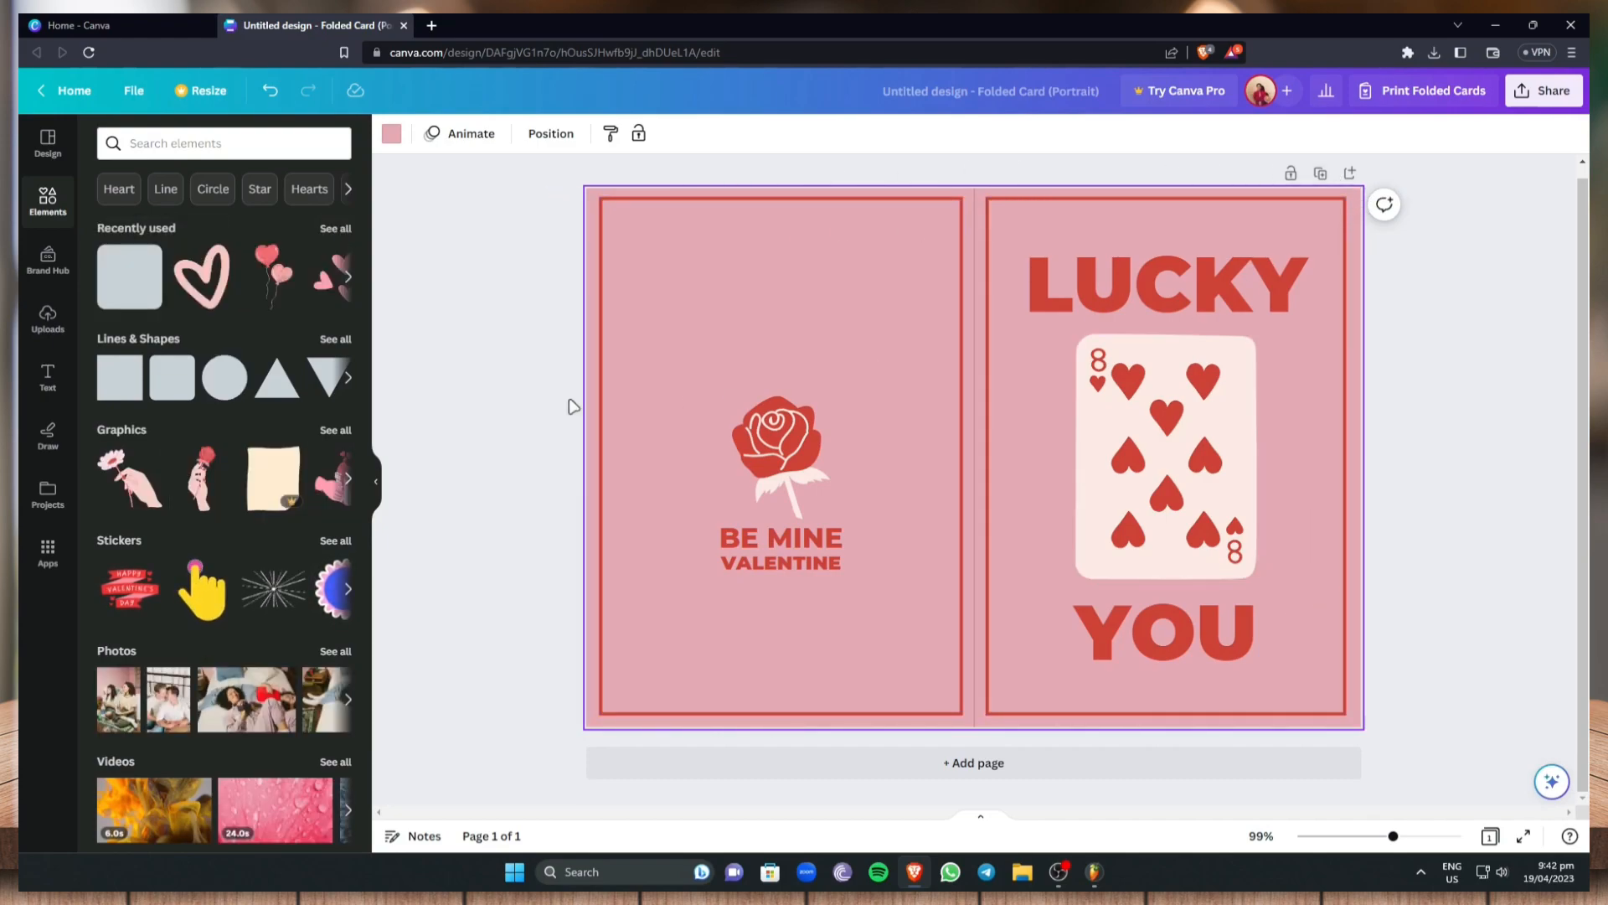
{"action": "left_click", "coordinate": [48, 144]}
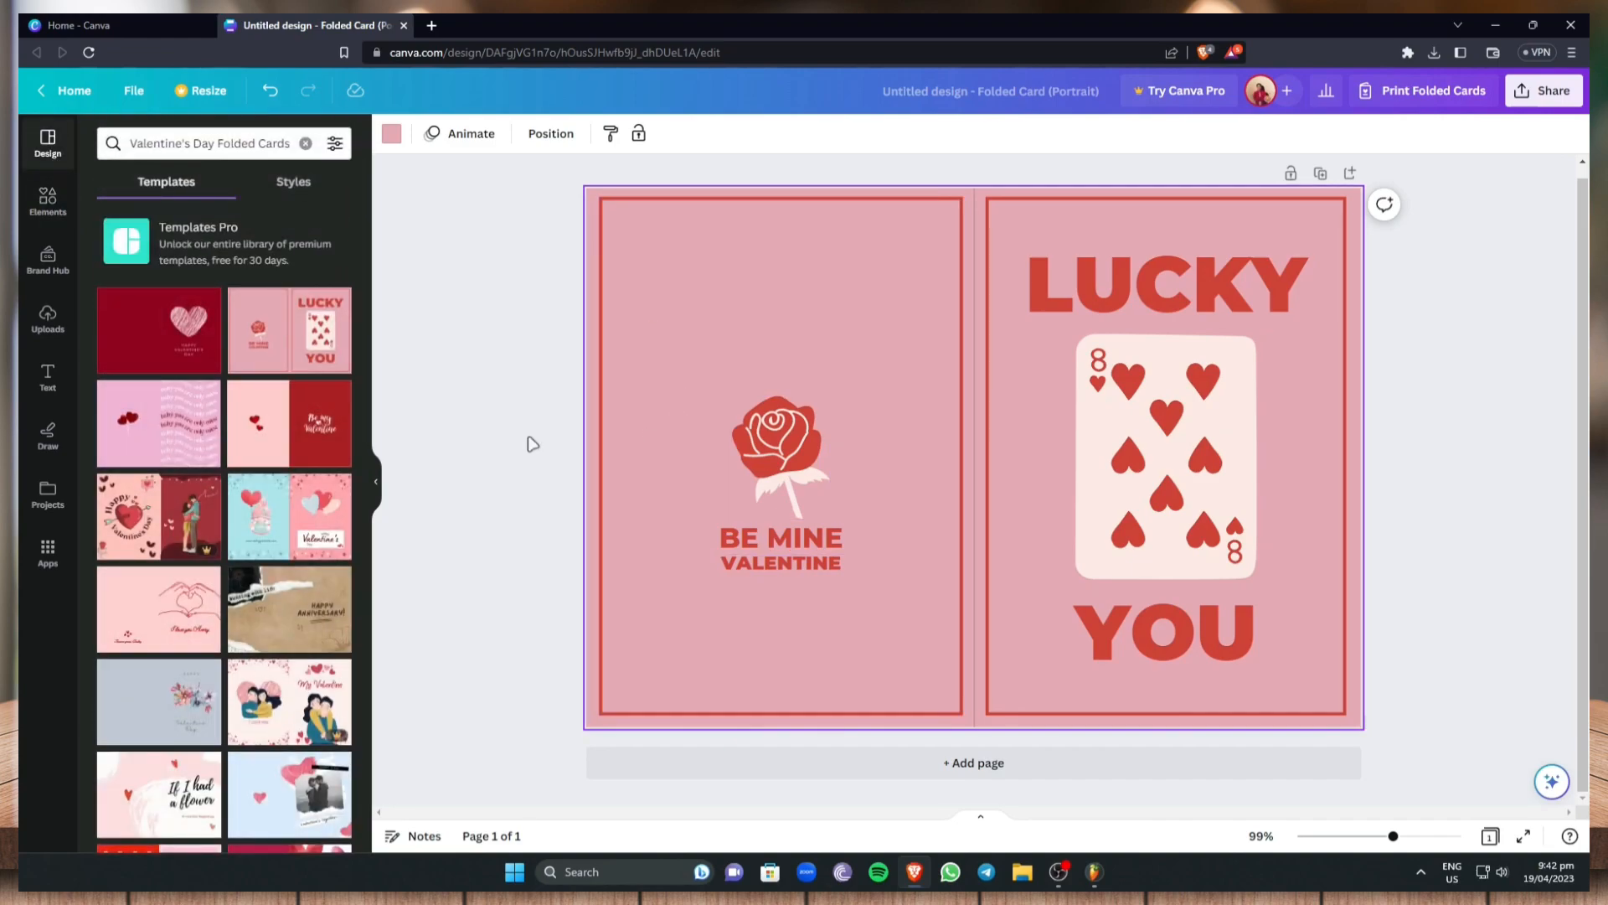
Look through the file types offered for downloading the card, including PDF Print, and close the options without downloading
{"action": "left_click", "coordinate": [1544, 90]}
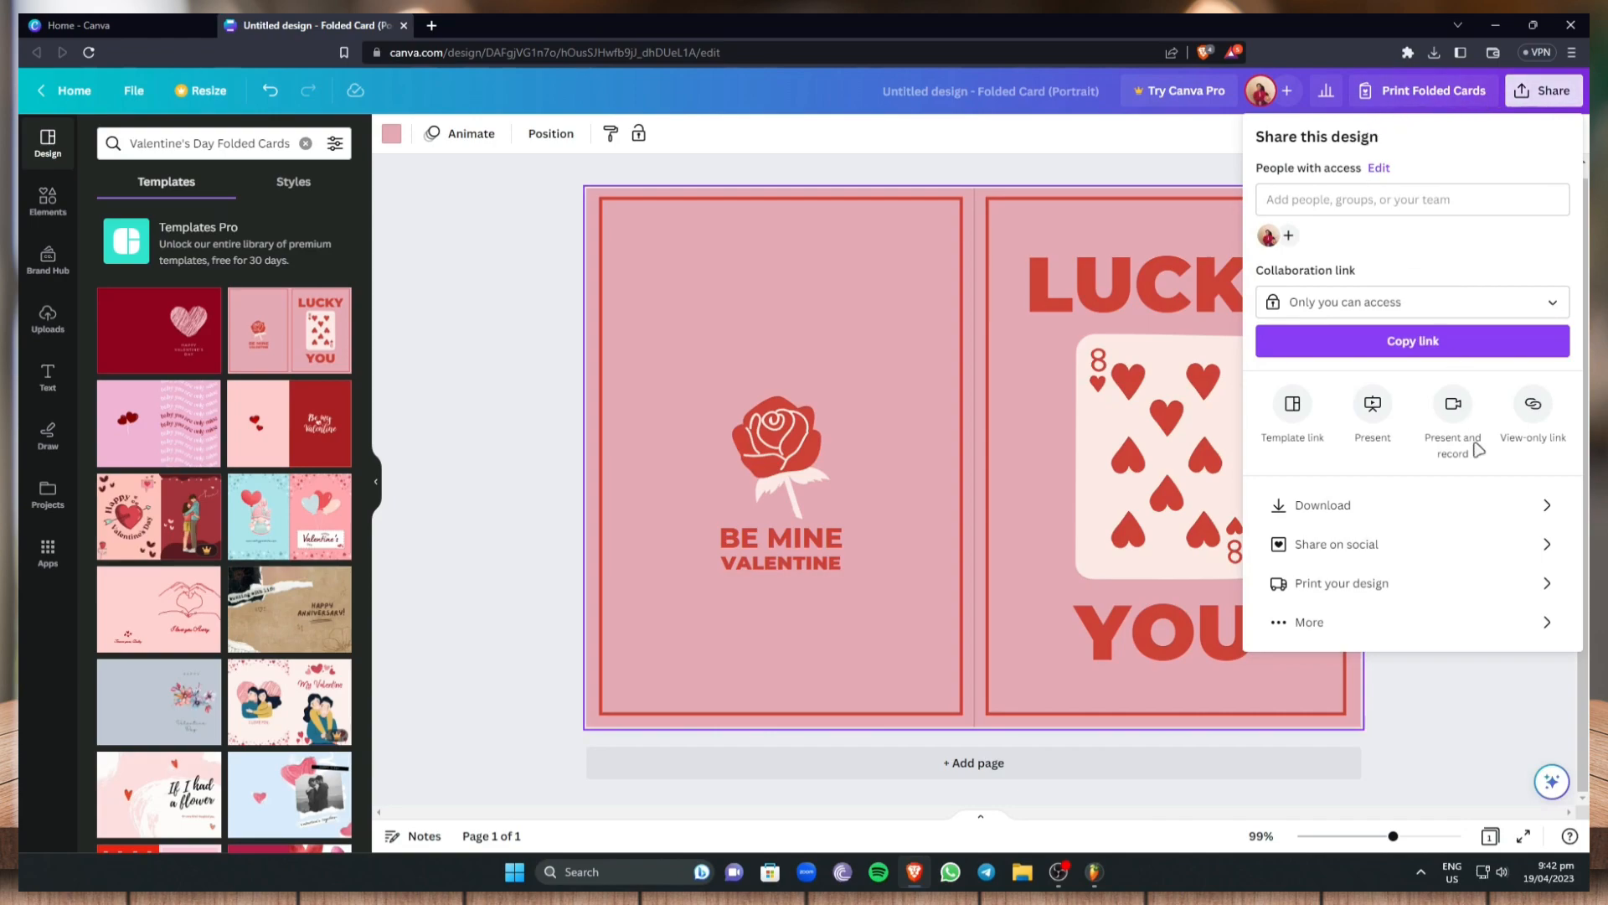
{"action": "left_click", "coordinate": [1422, 504]}
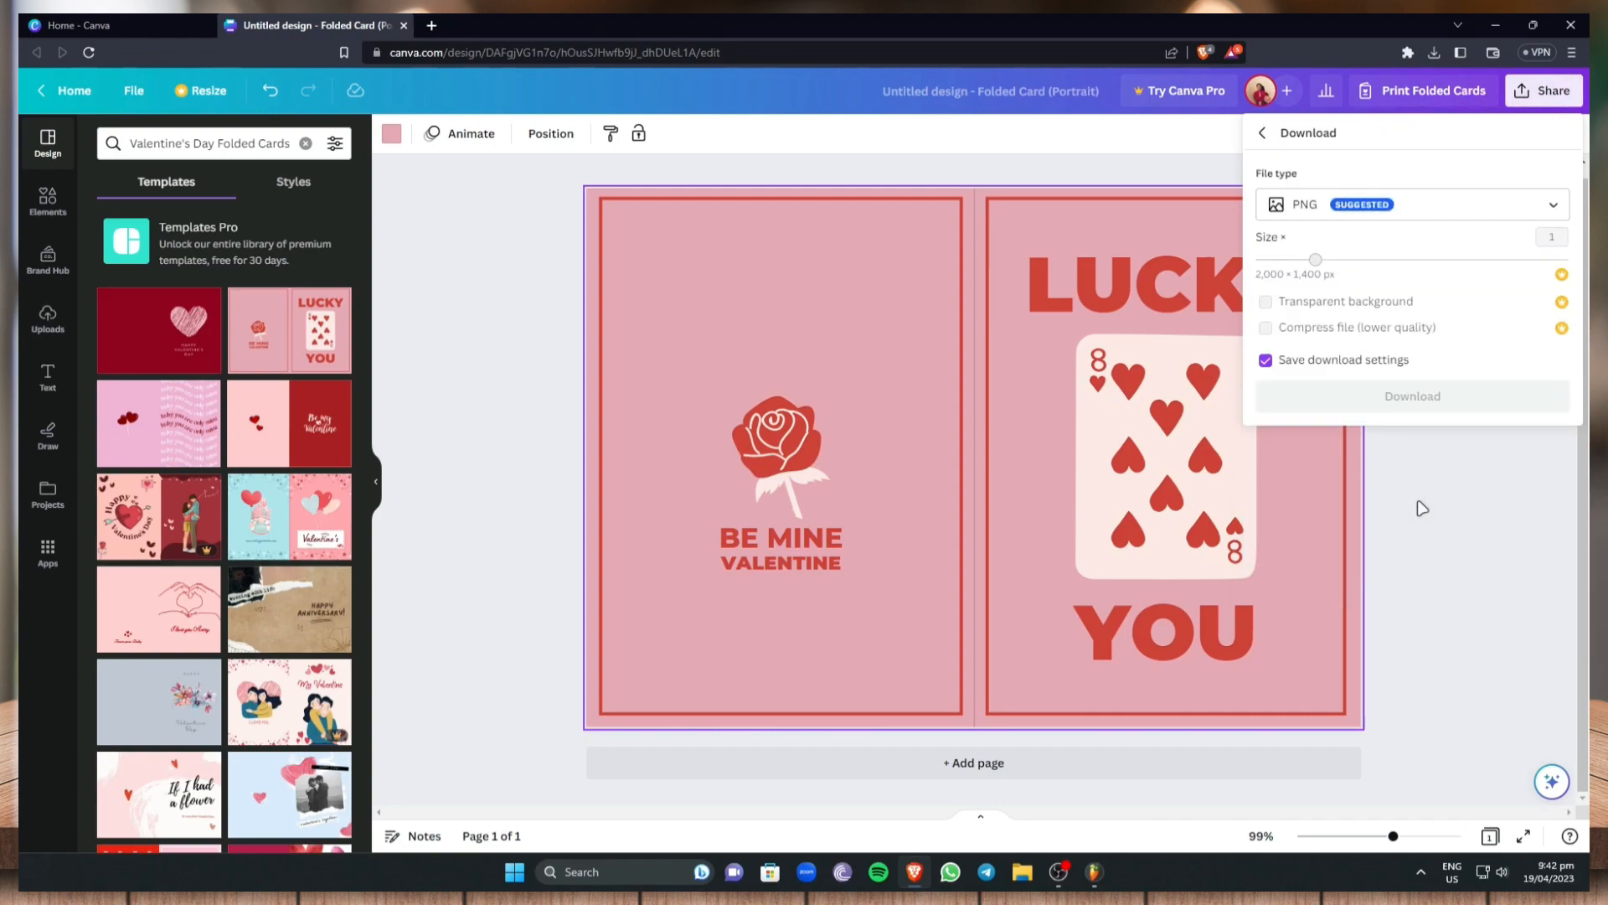
{"action": "left_click", "coordinate": [1415, 216]}
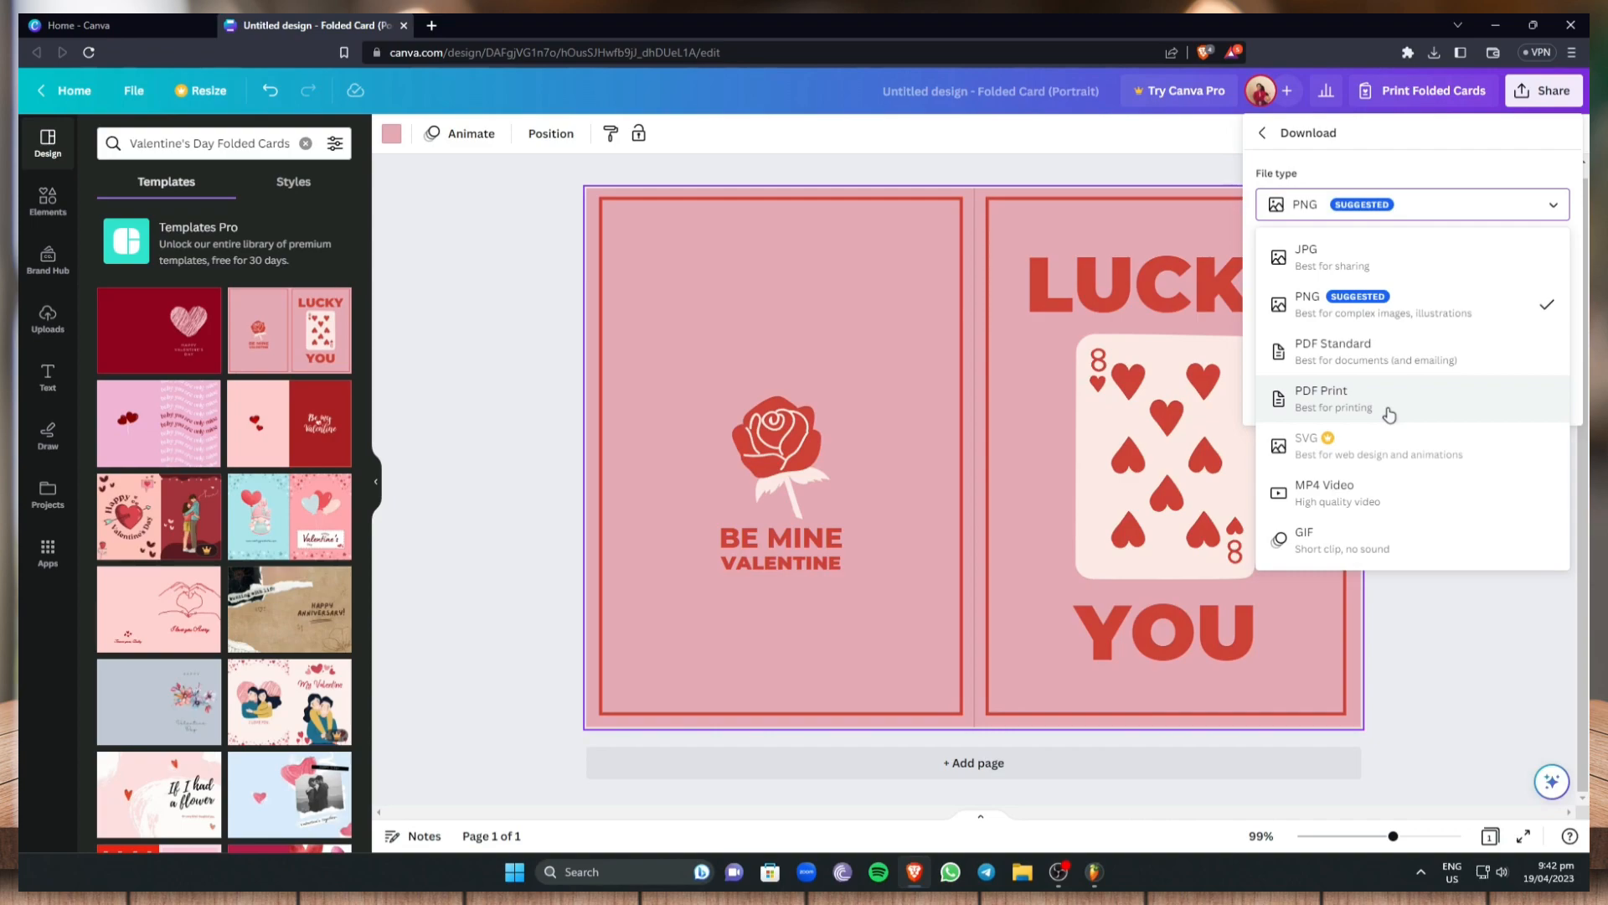
{"action": "left_click", "coordinate": [482, 225]}
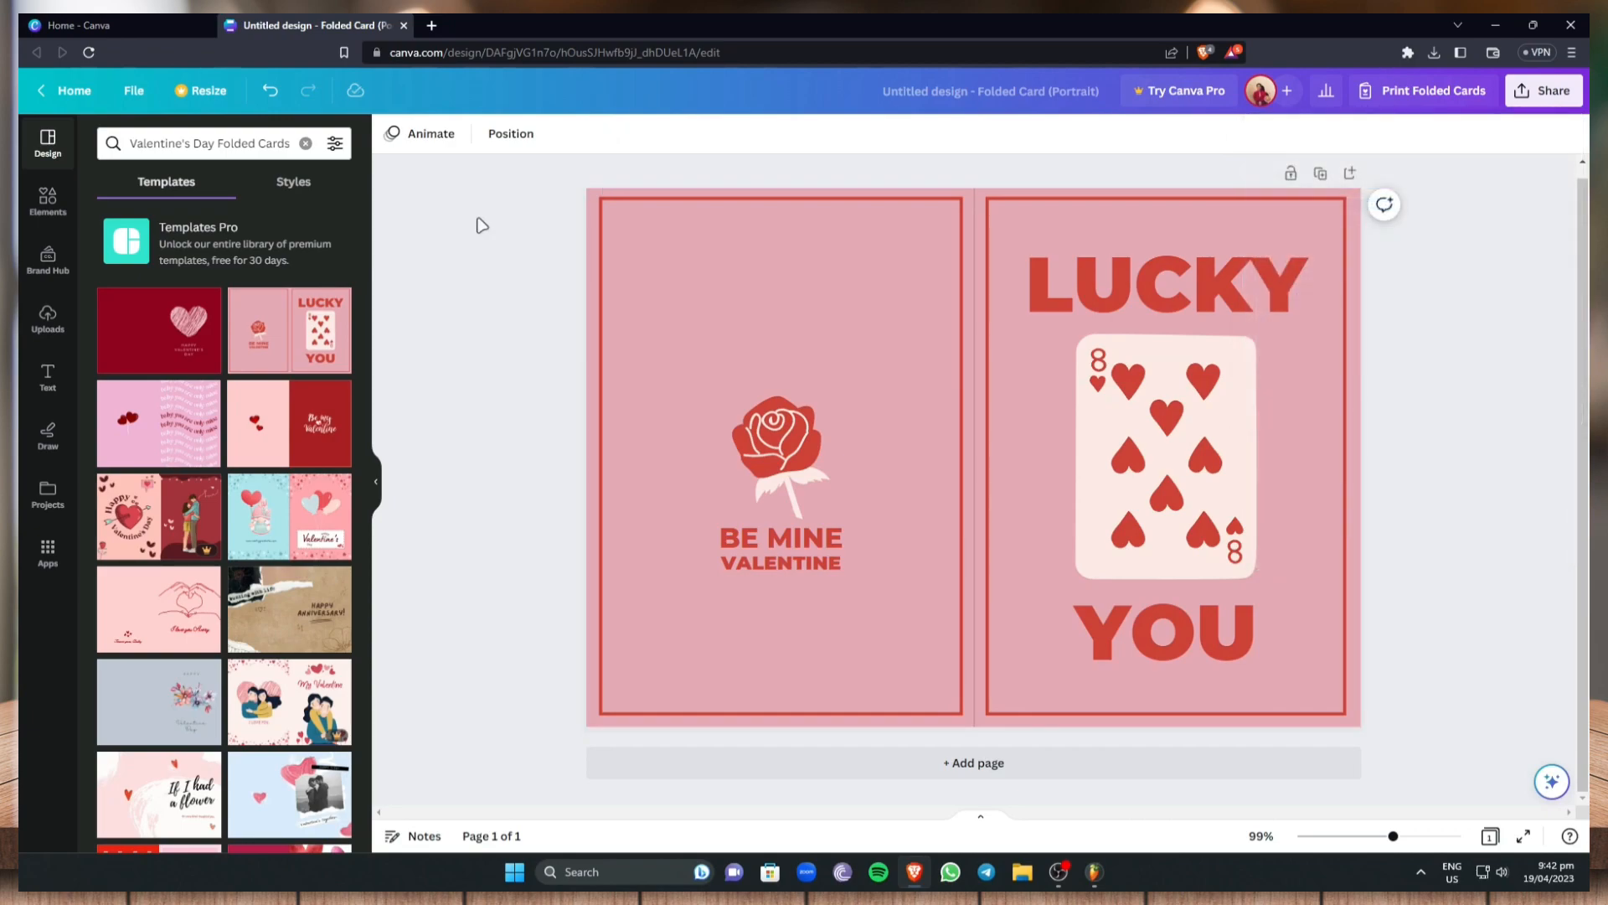
Undo the applied "Lucky You" template
{"action": "left_click", "coordinate": [269, 89]}
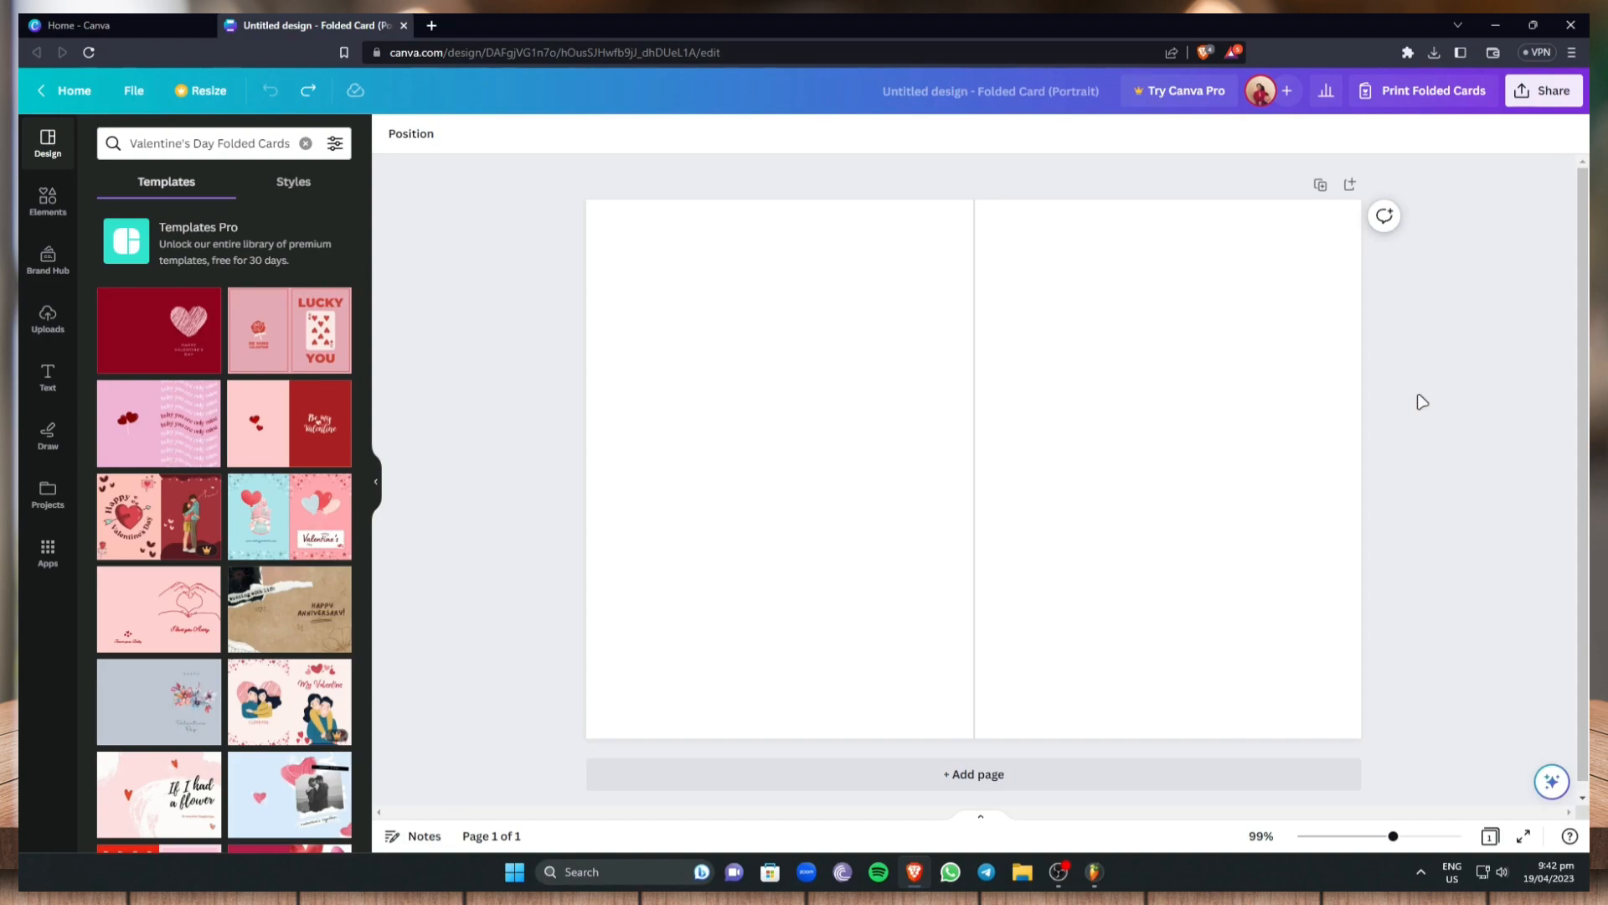
Search the elements for "hearts" and limit the results to photos
{"action": "left_click", "coordinate": [48, 201]}
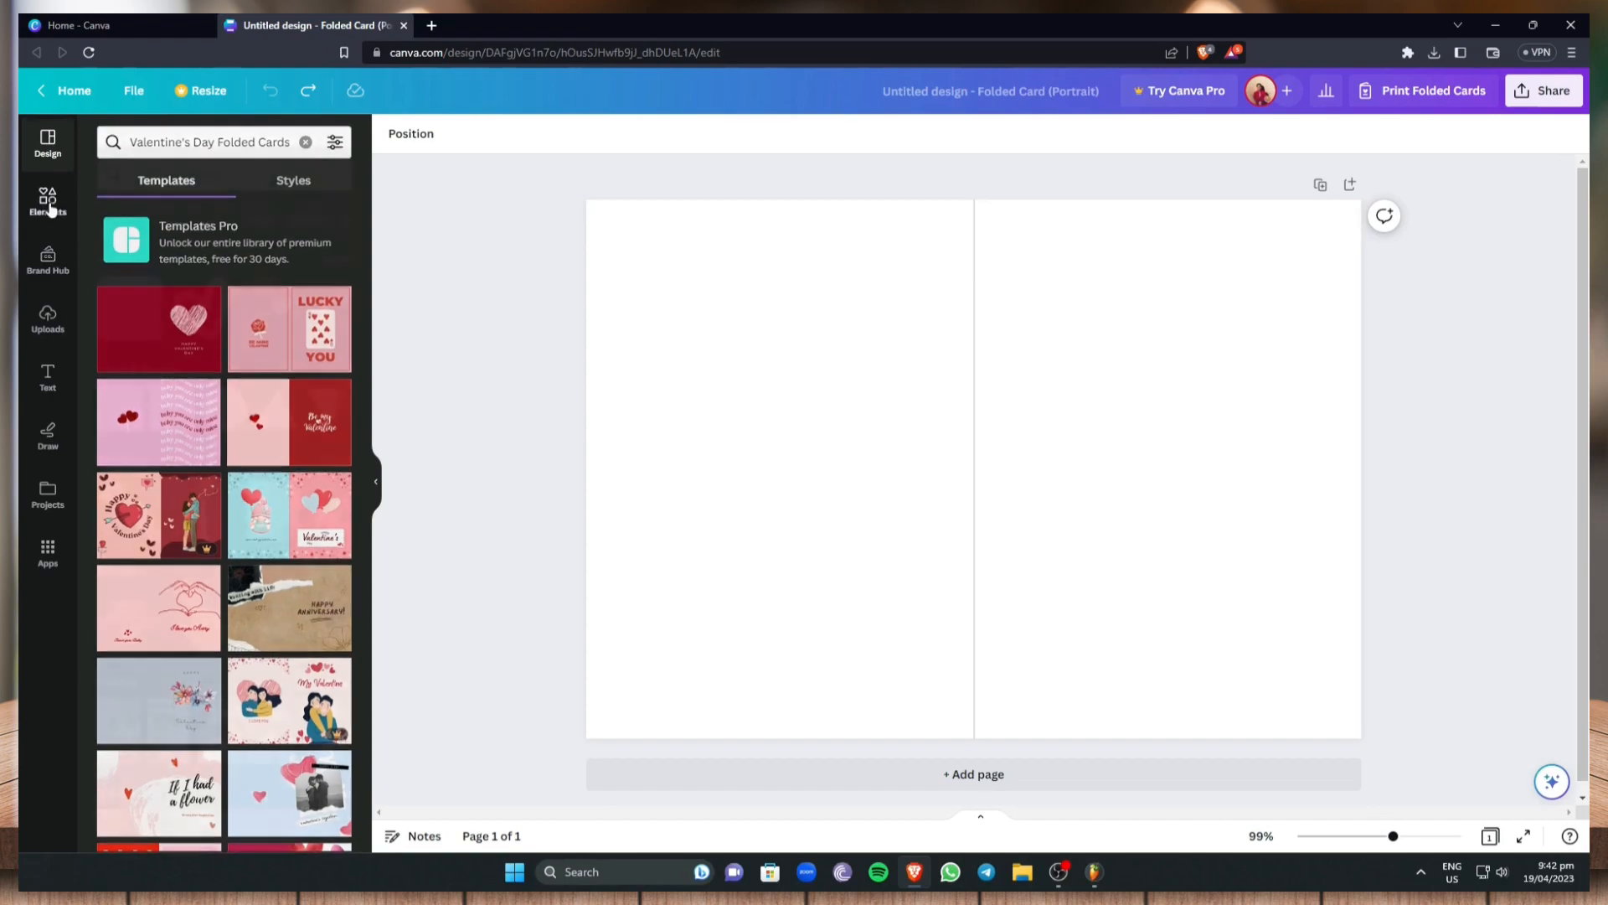
{"action": "left_click", "coordinate": [224, 143]}
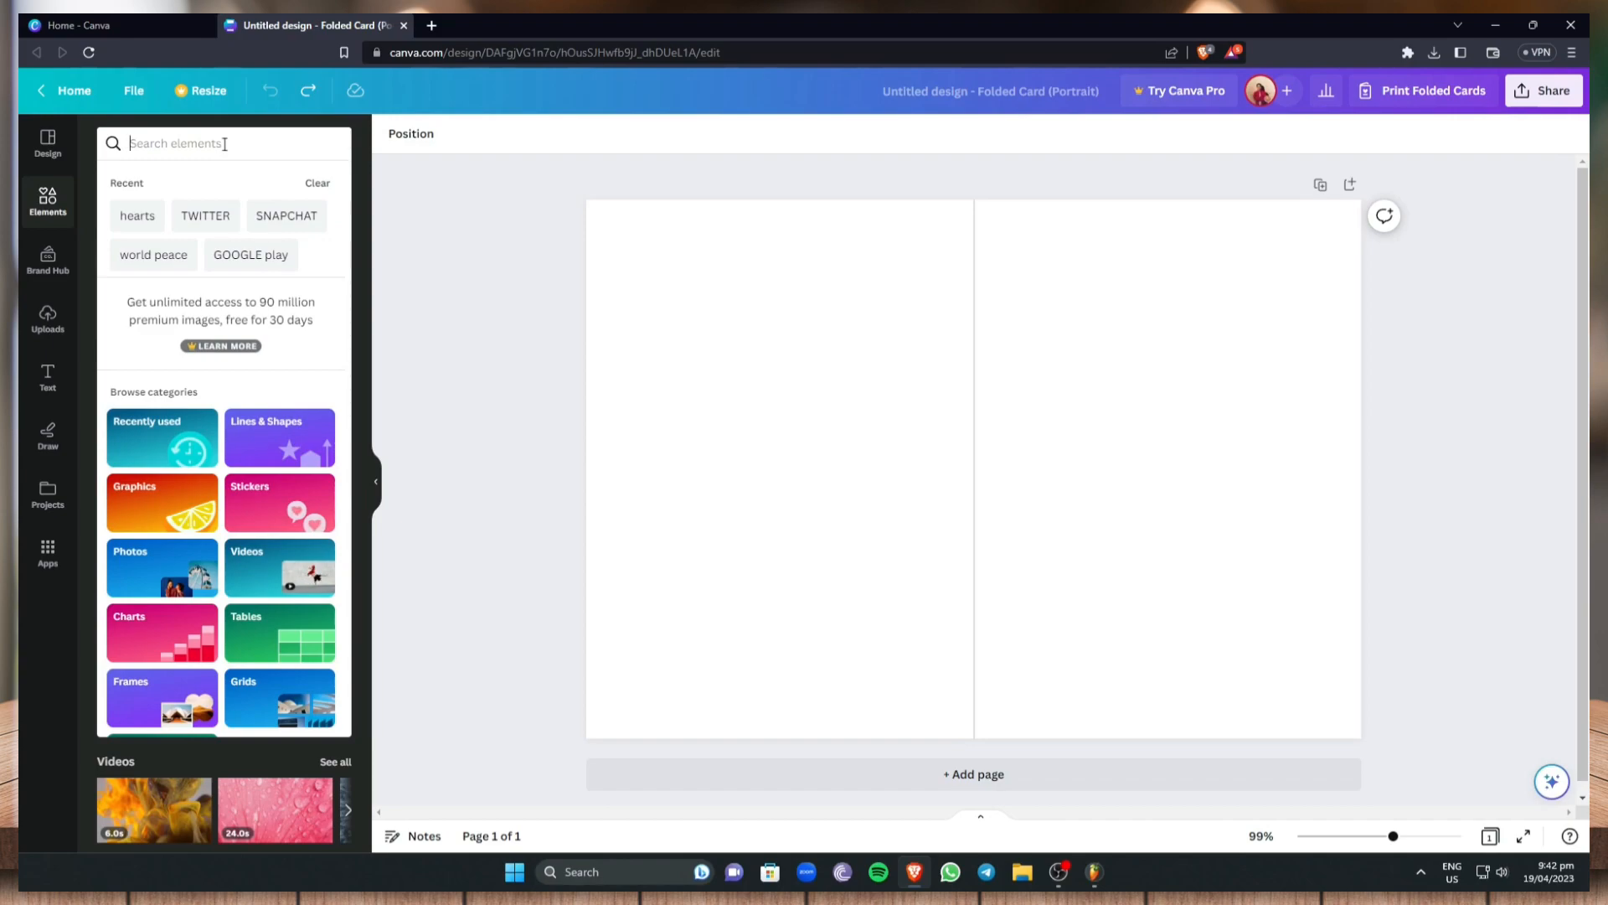
{"action": "left_click", "coordinate": [225, 144]}
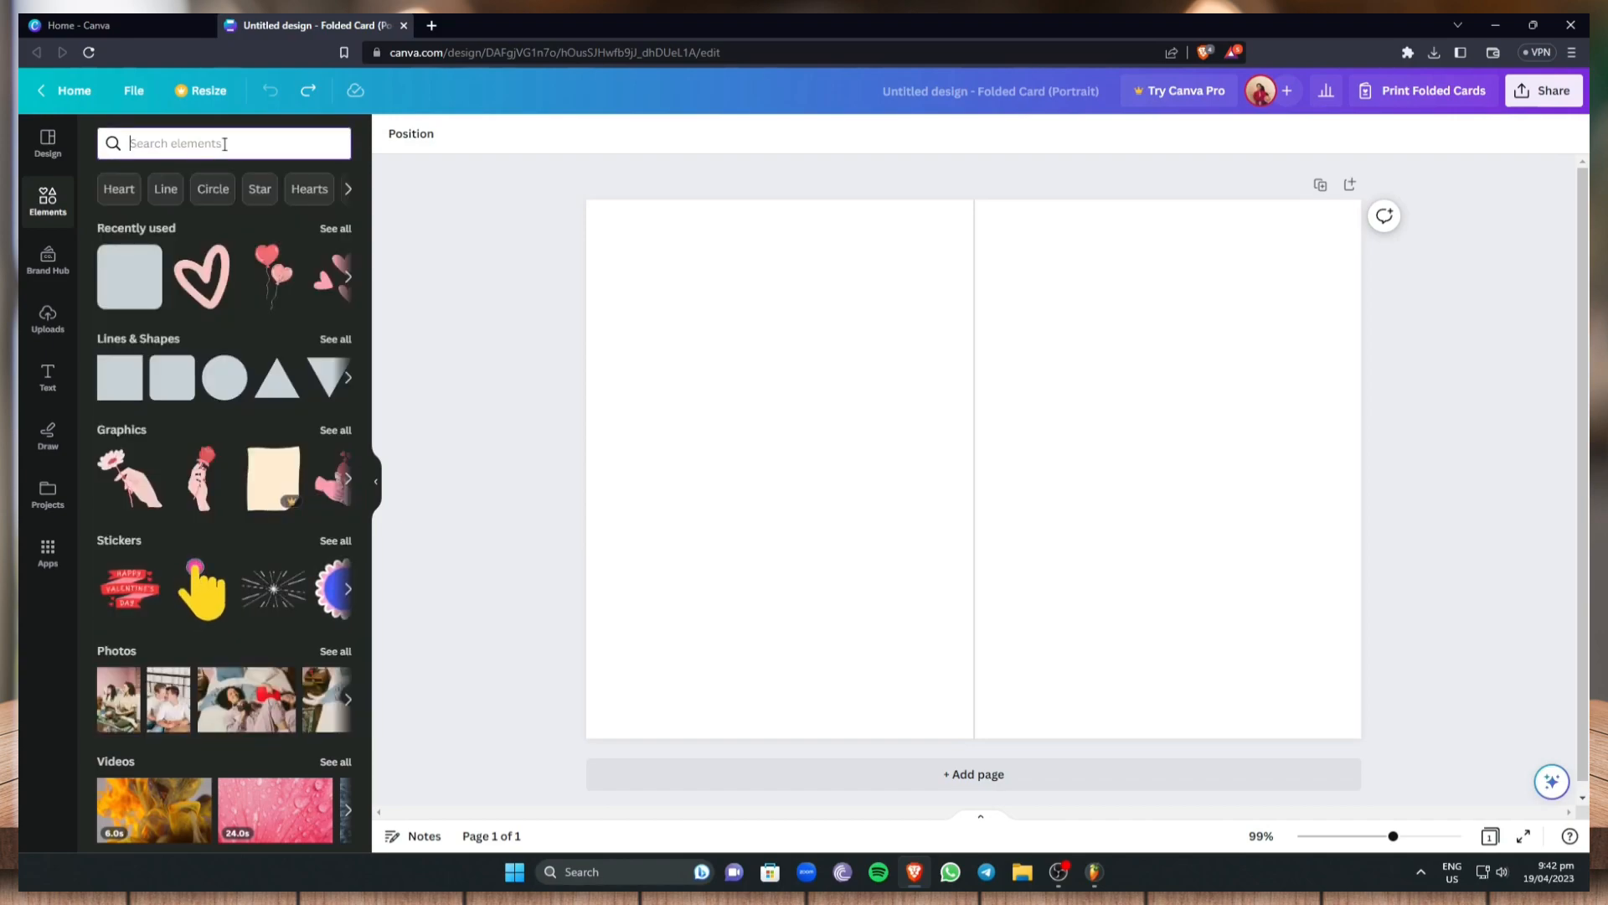
{"action": "type", "text": "hearts"}
{"action": "key", "text": "Return"}
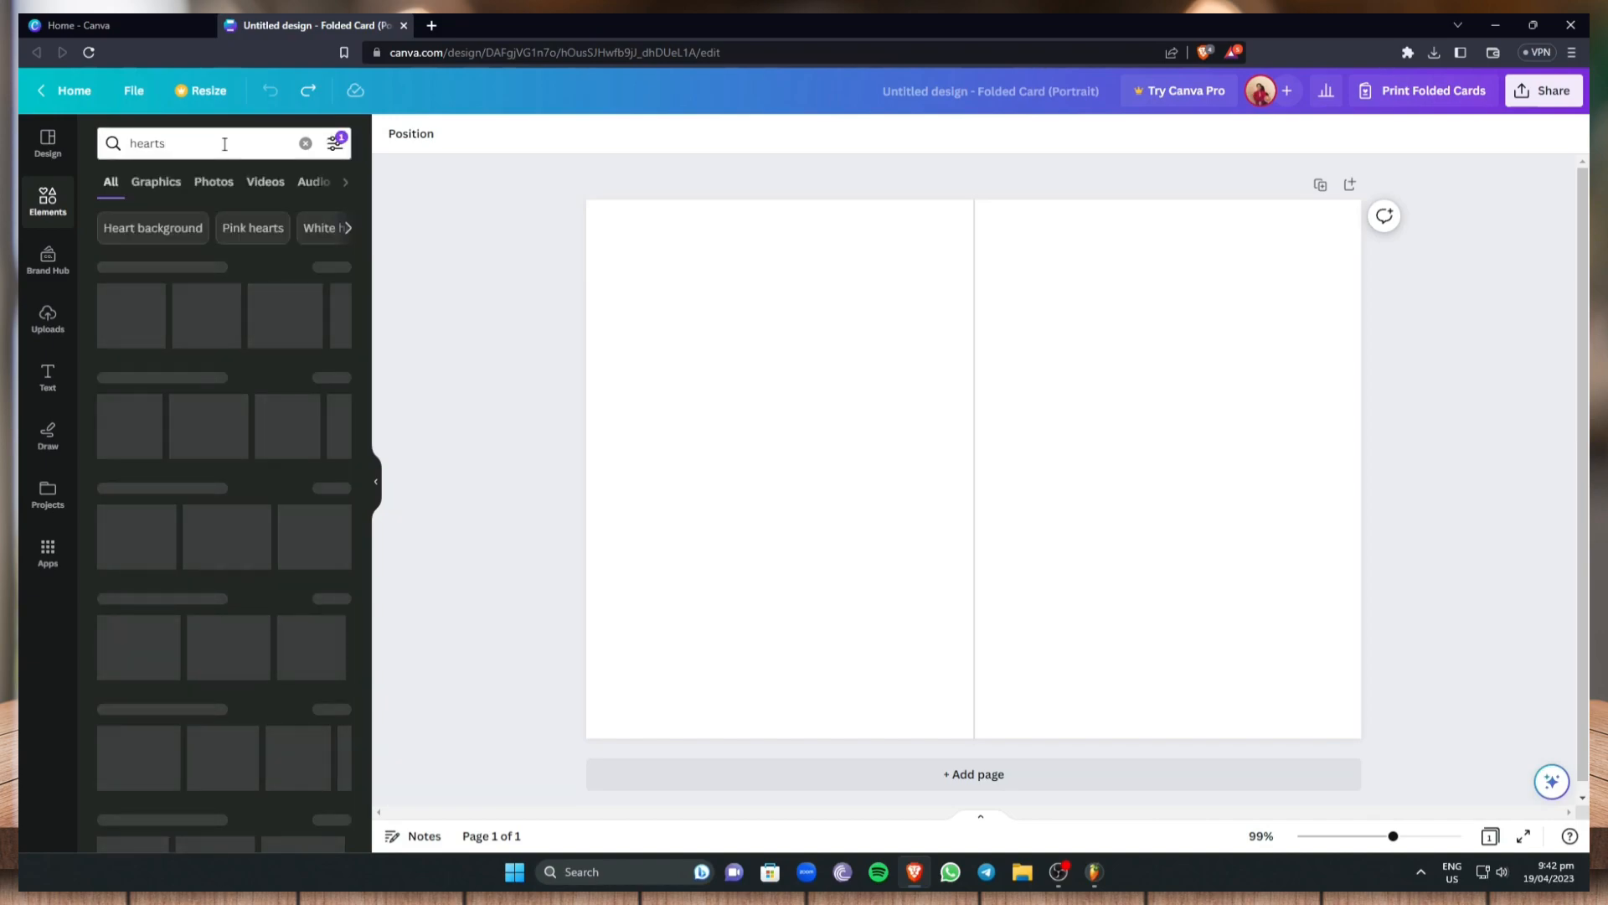
{"action": "left_click", "coordinate": [213, 183]}
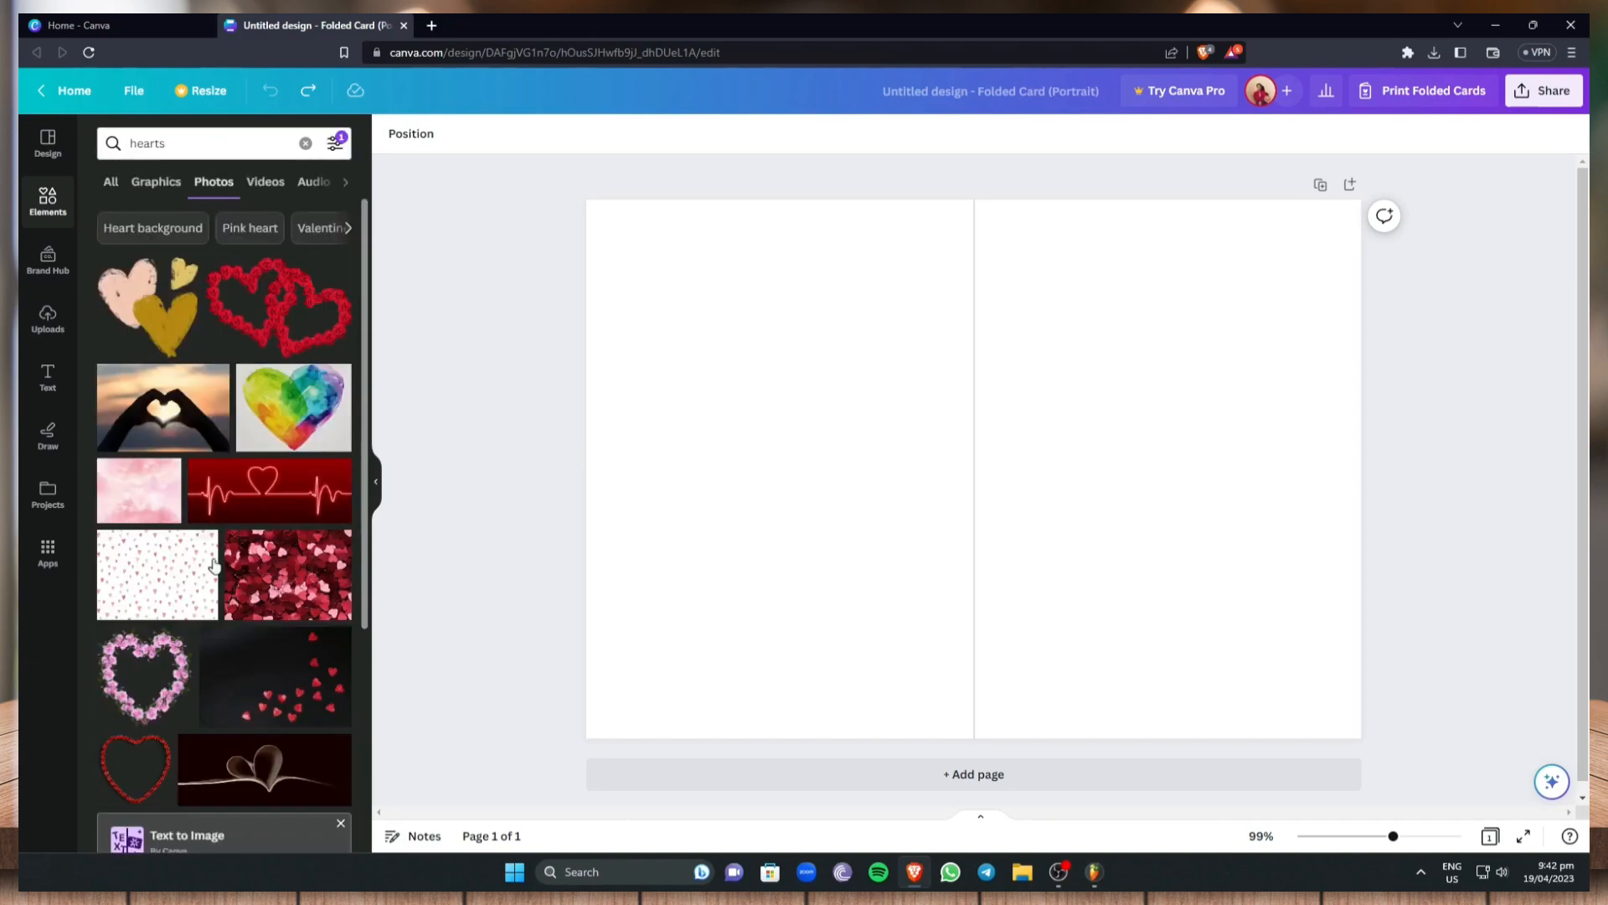
Find the photo of a pale heart against a pink background in the results and add it to the card
{"action": "scroll", "coordinate": [294, 432], "scroll_direction": "down", "scroll_amount": 4}
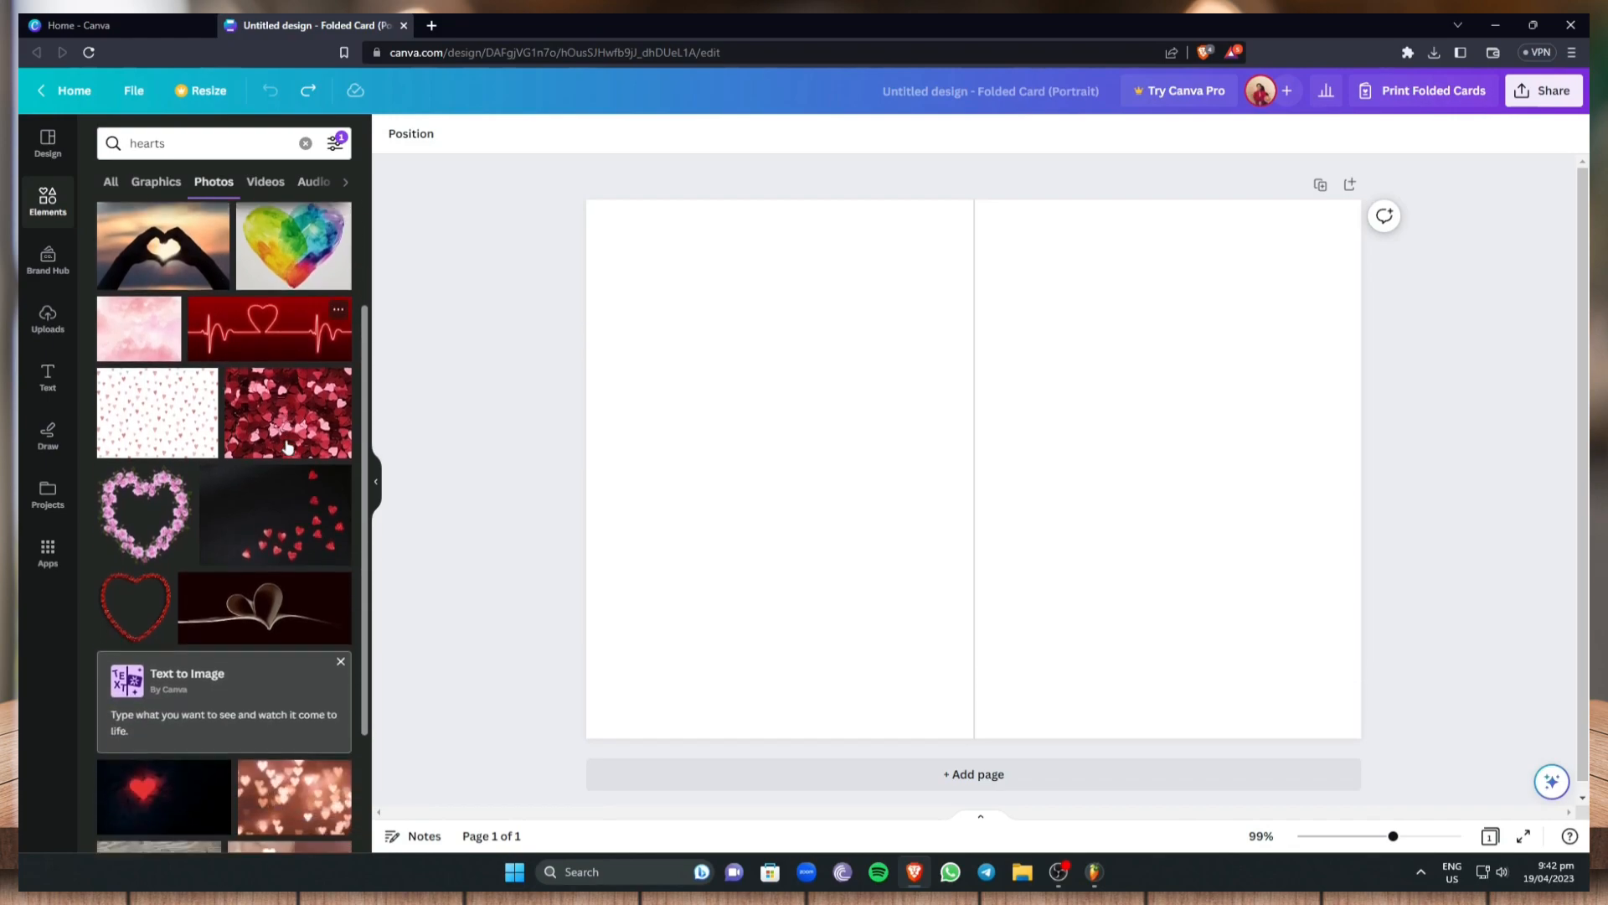
{"action": "scroll", "coordinate": [218, 479], "scroll_direction": "down", "scroll_amount": 6}
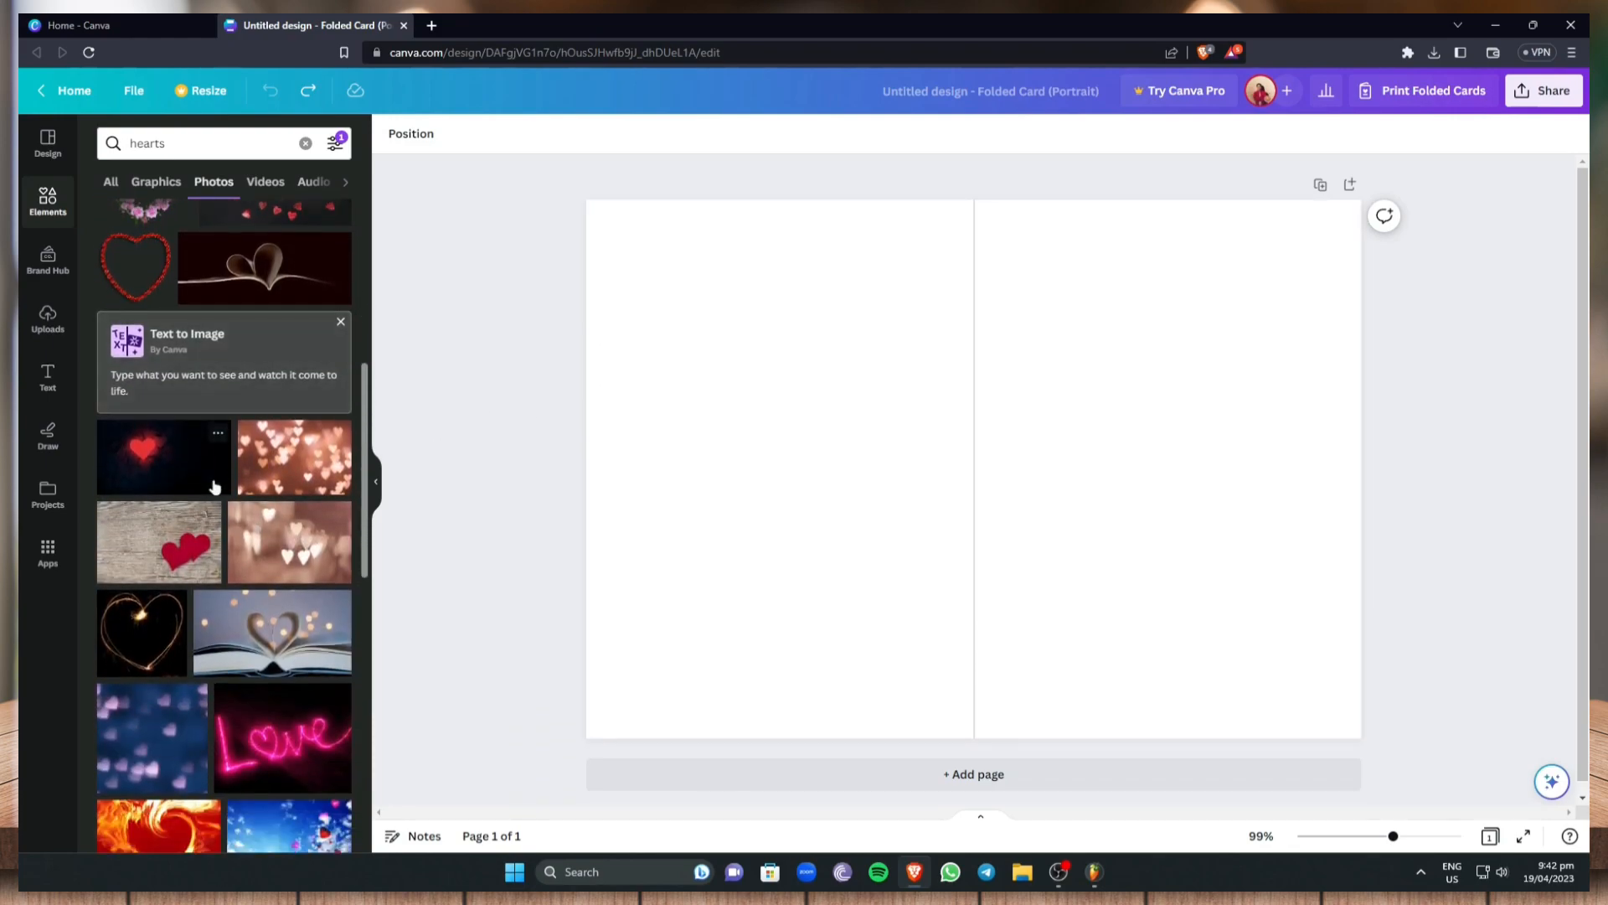
{"action": "scroll", "coordinate": [264, 561], "scroll_direction": "down", "scroll_amount": 8}
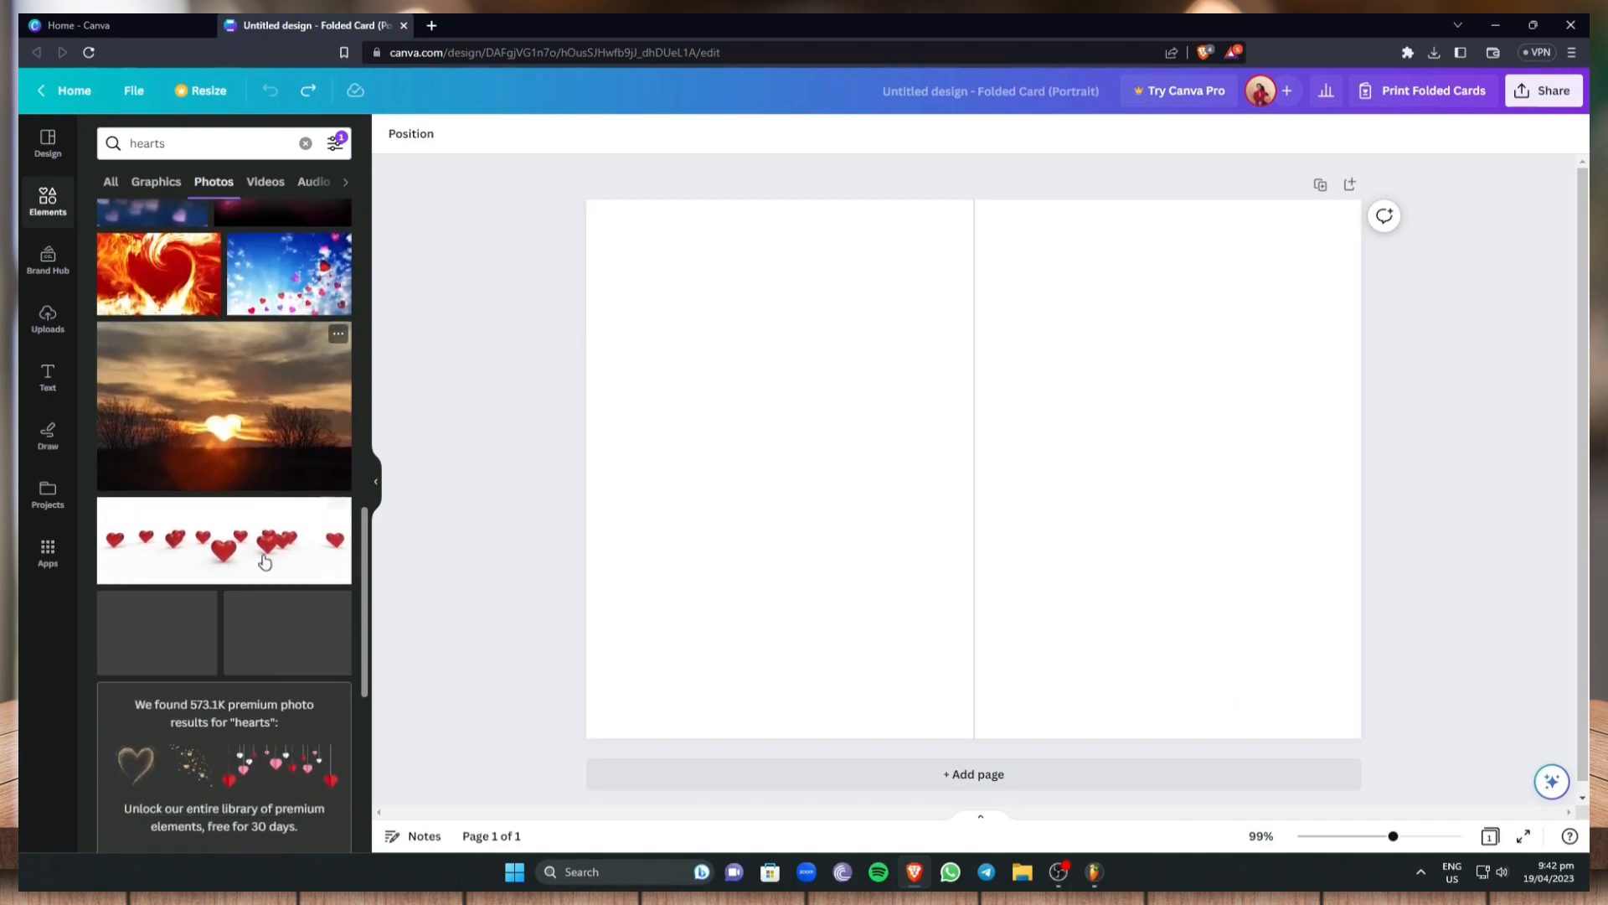
{"action": "scroll", "coordinate": [263, 551], "scroll_direction": "up", "scroll_amount": 12}
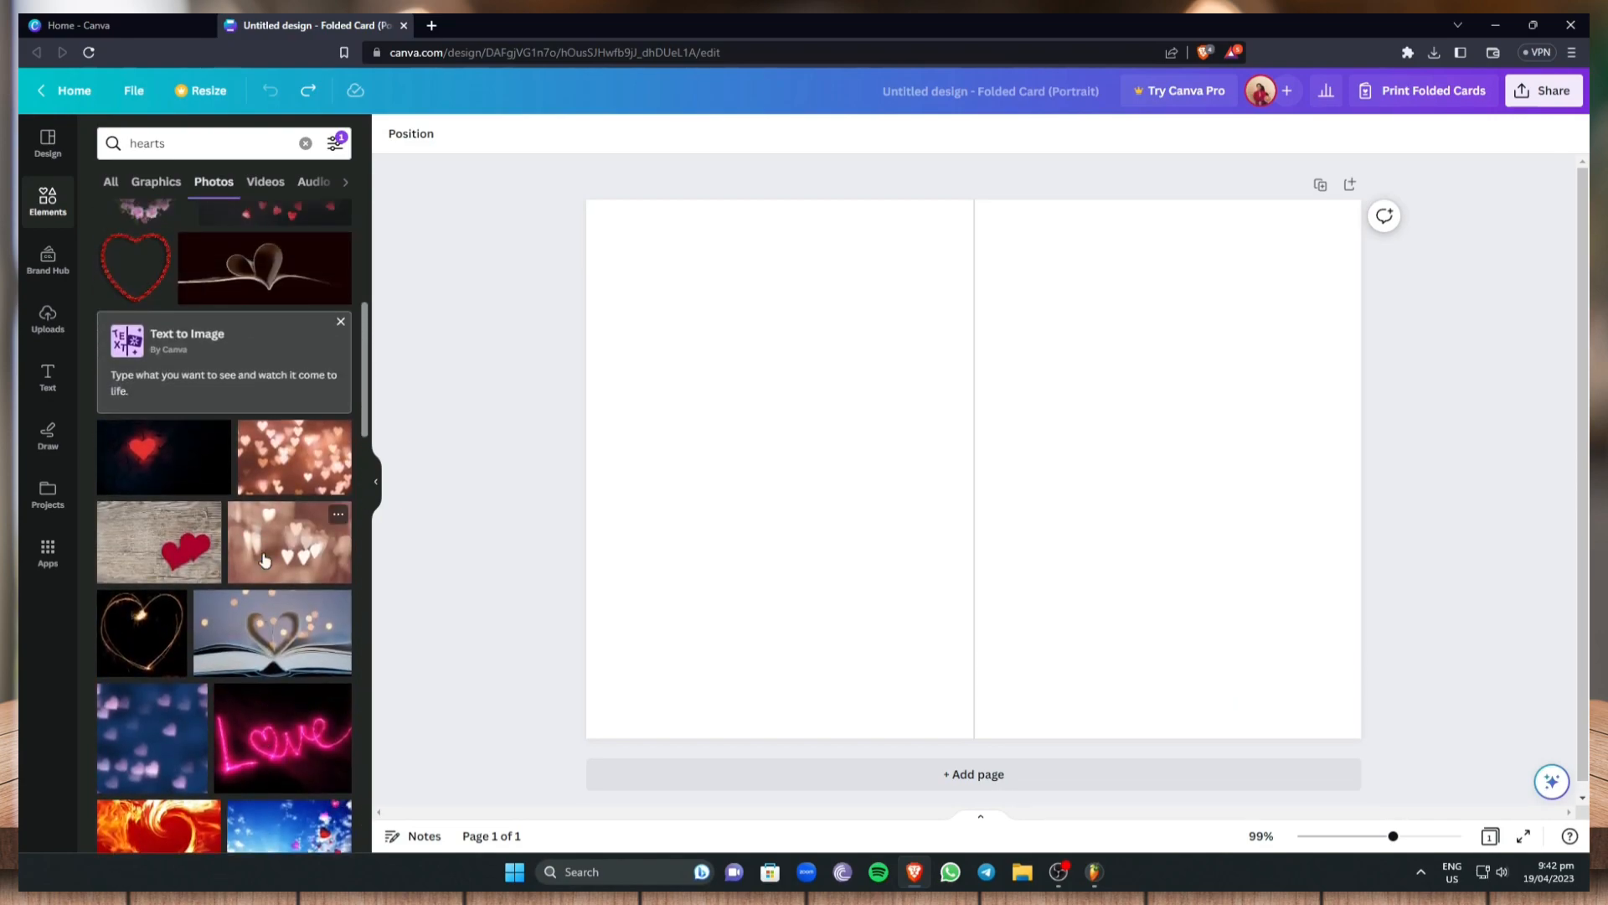
{"action": "scroll", "coordinate": [268, 545], "scroll_direction": "up", "scroll_amount": 3}
{"action": "scroll", "coordinate": [279, 441], "scroll_direction": "up", "scroll_amount": 4}
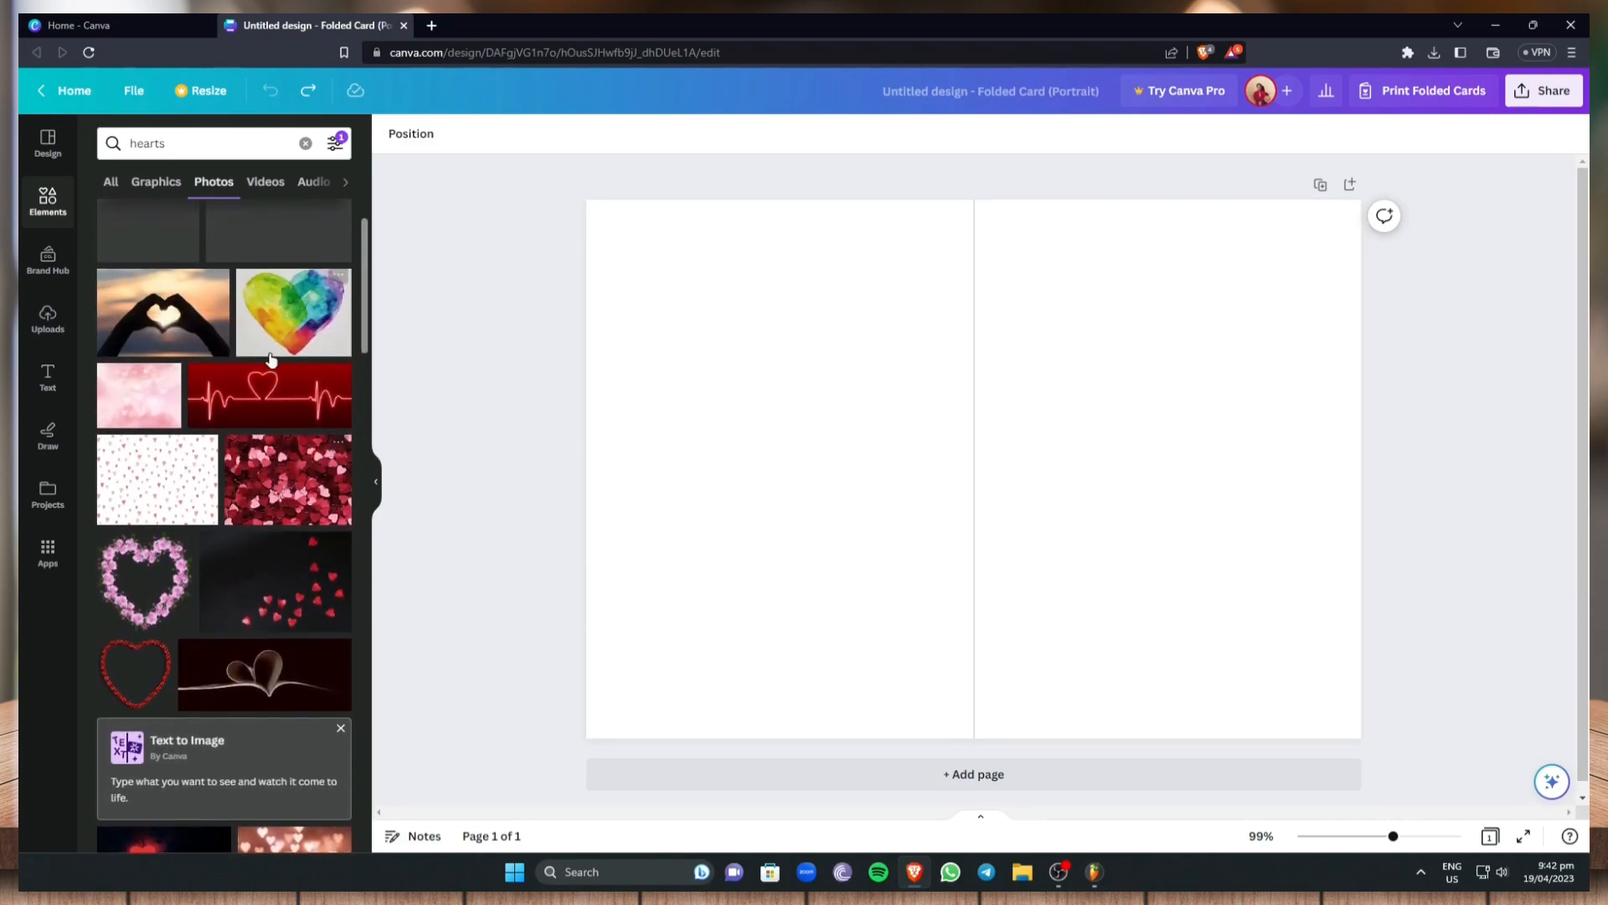
{"action": "scroll", "coordinate": [280, 441], "scroll_direction": "down", "scroll_amount": 9}
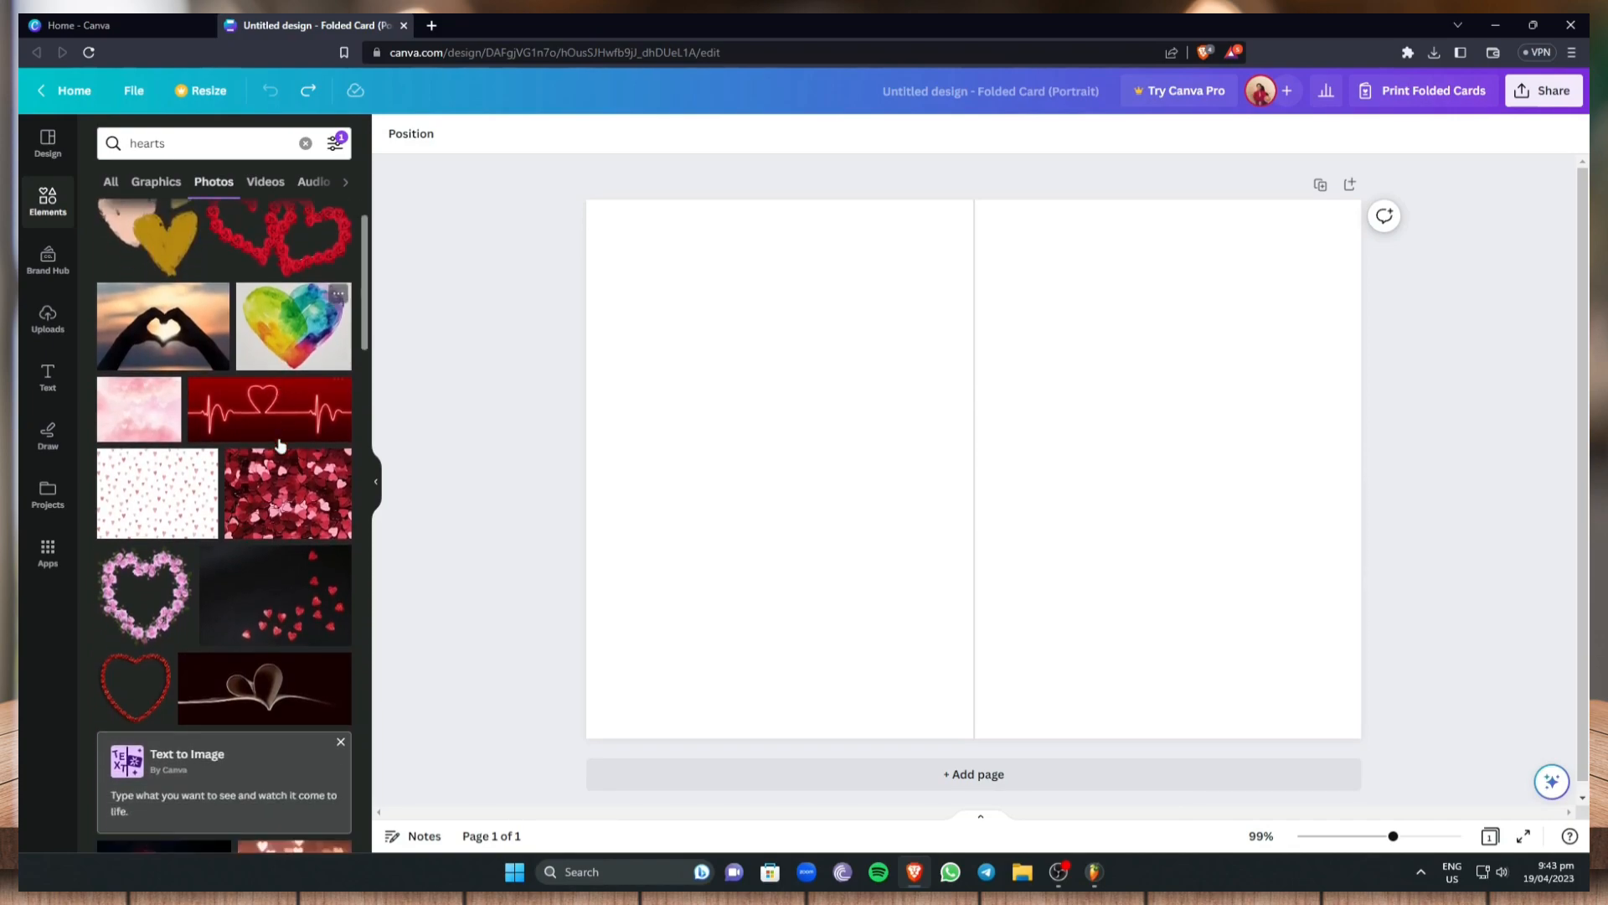
{"action": "scroll", "coordinate": [276, 452], "scroll_direction": "down", "scroll_amount": 5}
{"action": "scroll", "coordinate": [270, 457], "scroll_direction": "up", "scroll_amount": 2}
{"action": "scroll", "coordinate": [277, 503], "scroll_direction": "down", "scroll_amount": 1}
{"action": "left_click", "coordinate": [293, 732]}
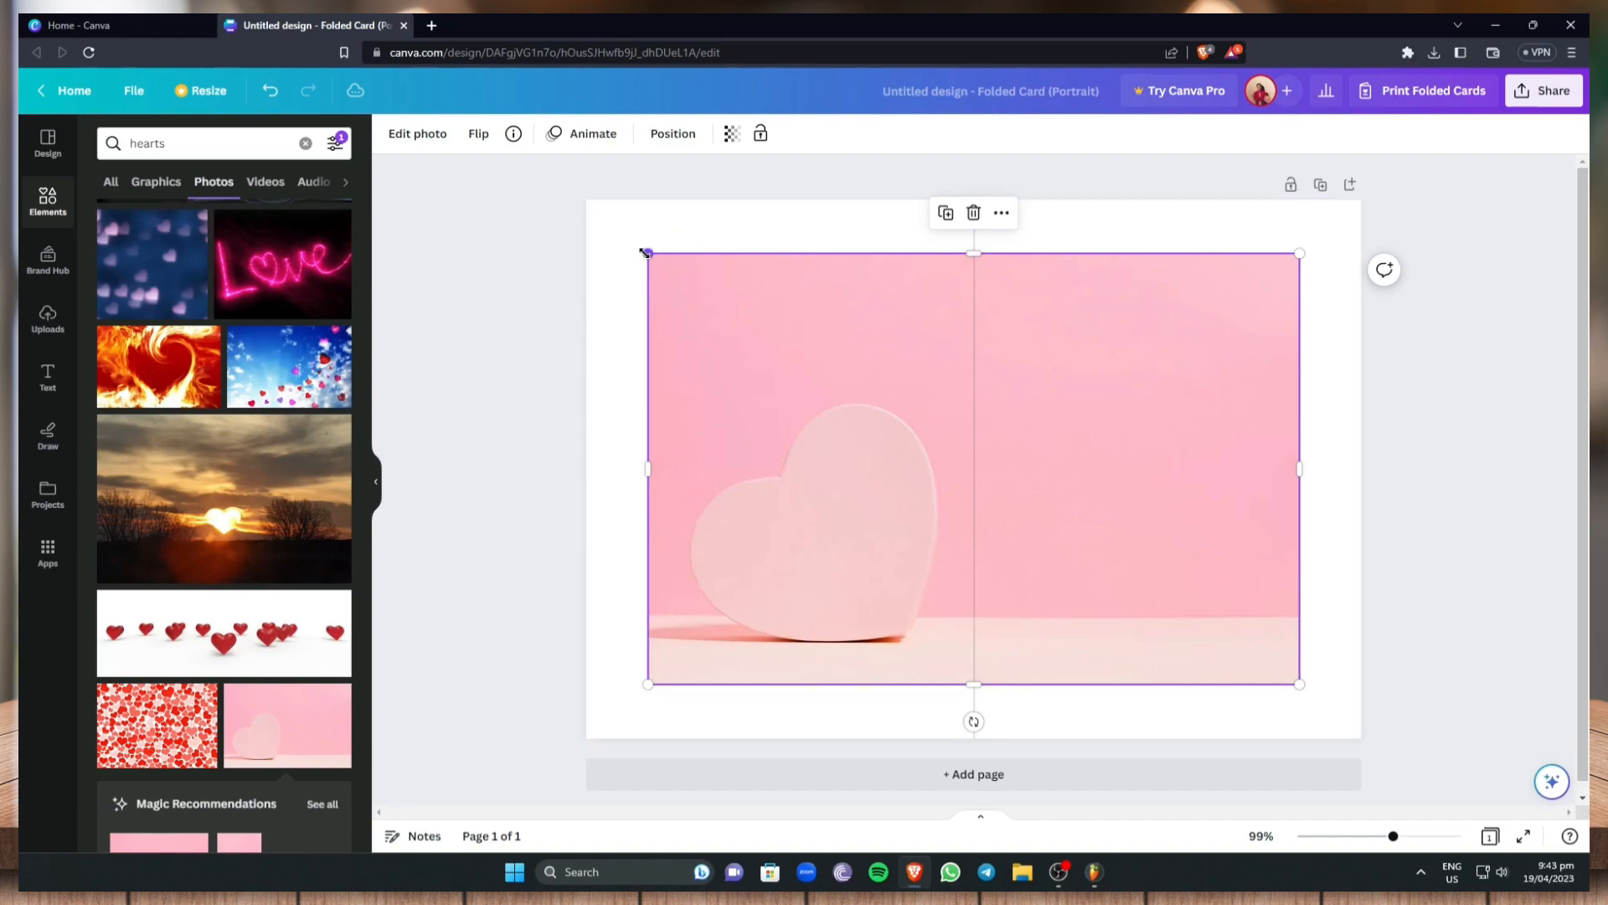
Stretch the pink heart photo on all sides until it covers the whole card, including both halves
{"action": "left_click_drag", "start_coordinate": [645, 251], "coordinate": [586, 212]}
{"action": "left_click_drag", "start_coordinate": [942, 211], "coordinate": [940, 198]}
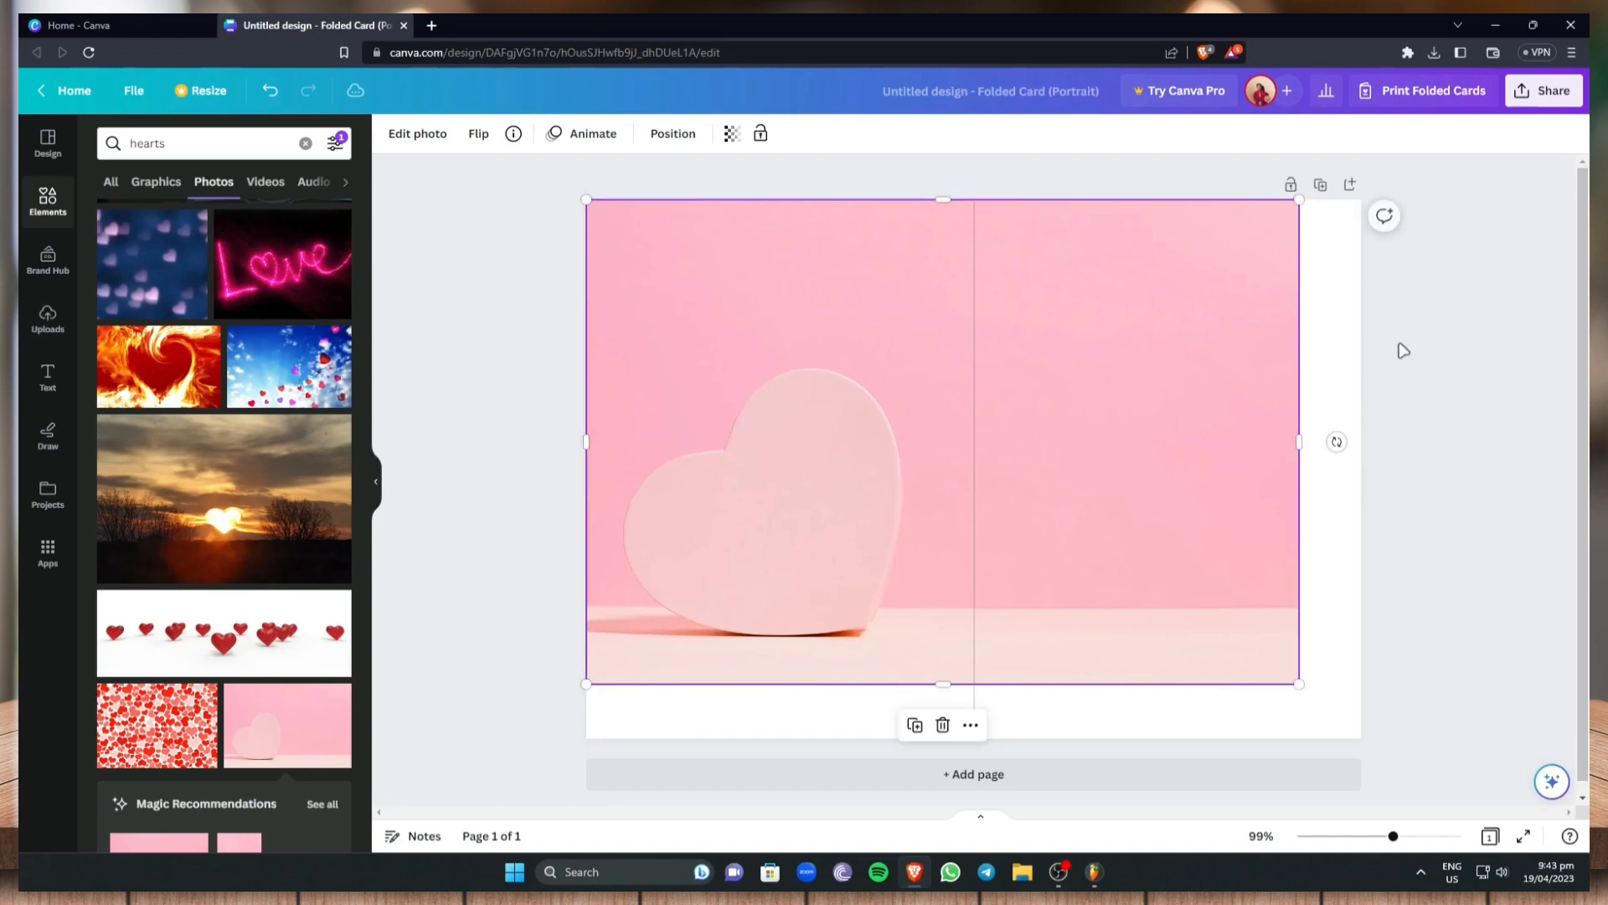
{"action": "left_click_drag", "start_coordinate": [1299, 441], "coordinate": [1364, 441]}
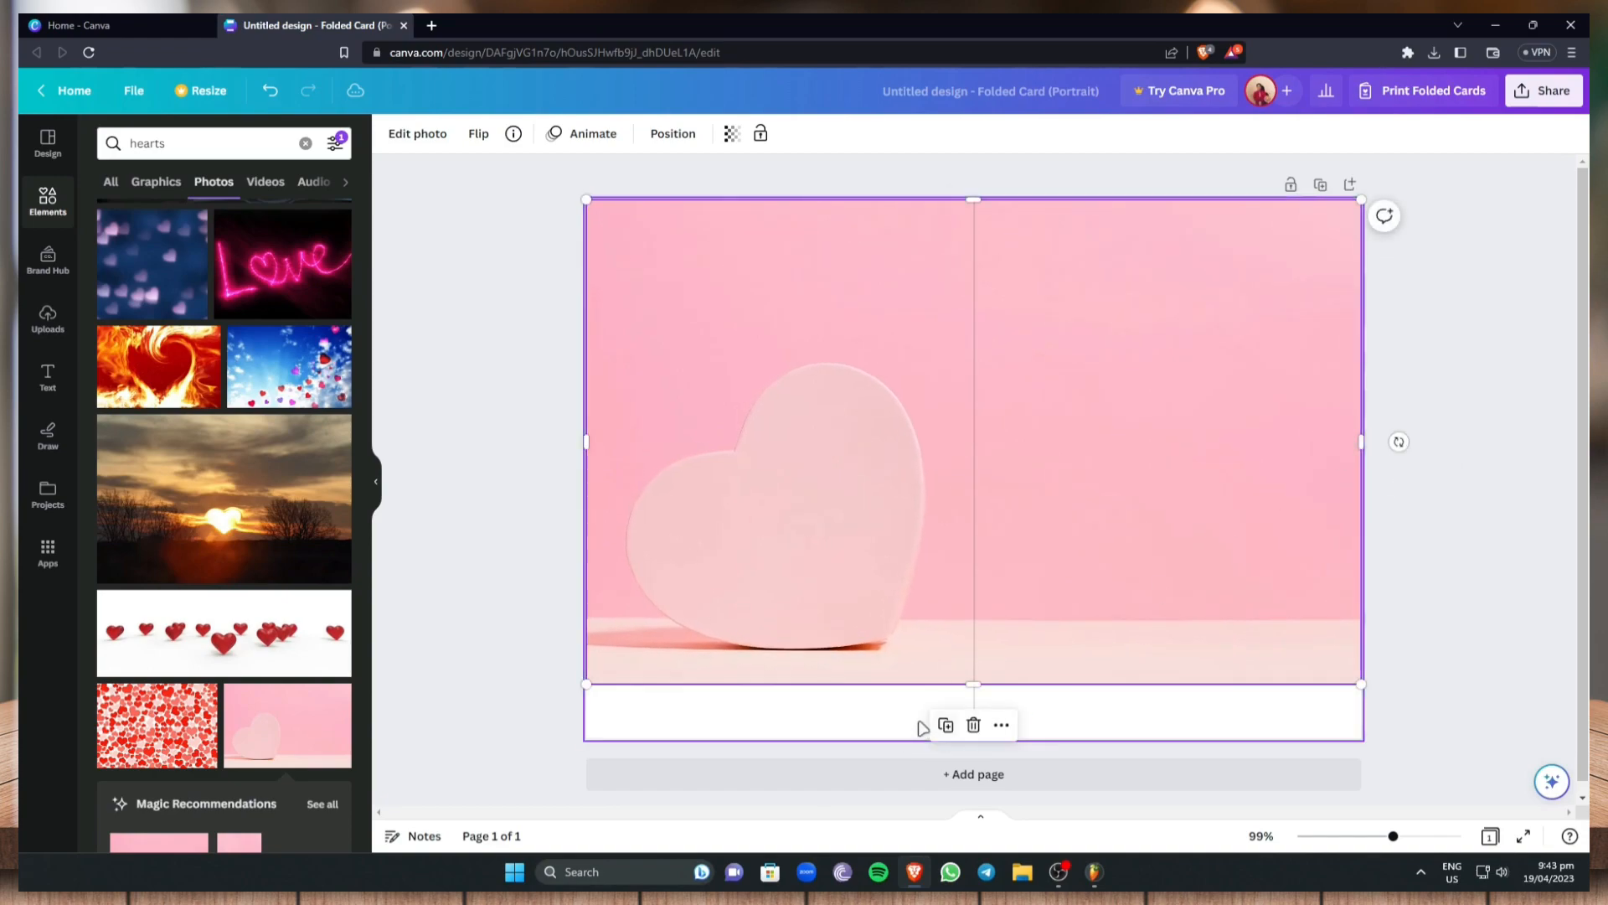
{"action": "left_click_drag", "start_coordinate": [968, 688], "coordinate": [968, 742]}
{"action": "left_click", "coordinate": [1498, 255]}
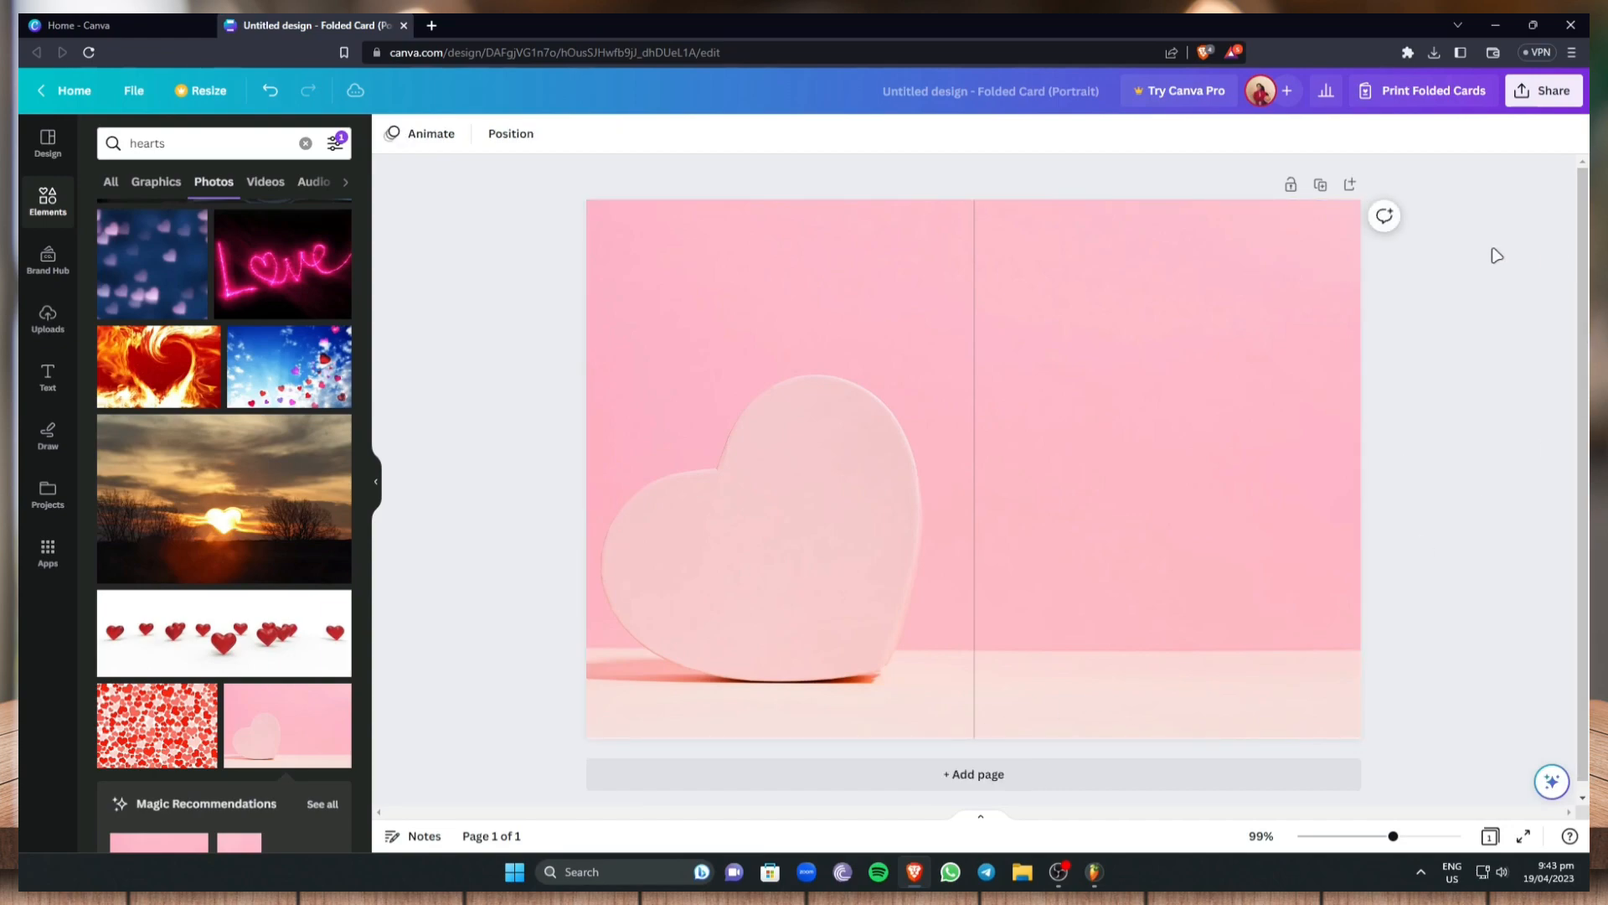
Add a text box to the card reading "HAPPY VALENTINE'S DAY"
{"action": "left_click", "coordinate": [47, 392]}
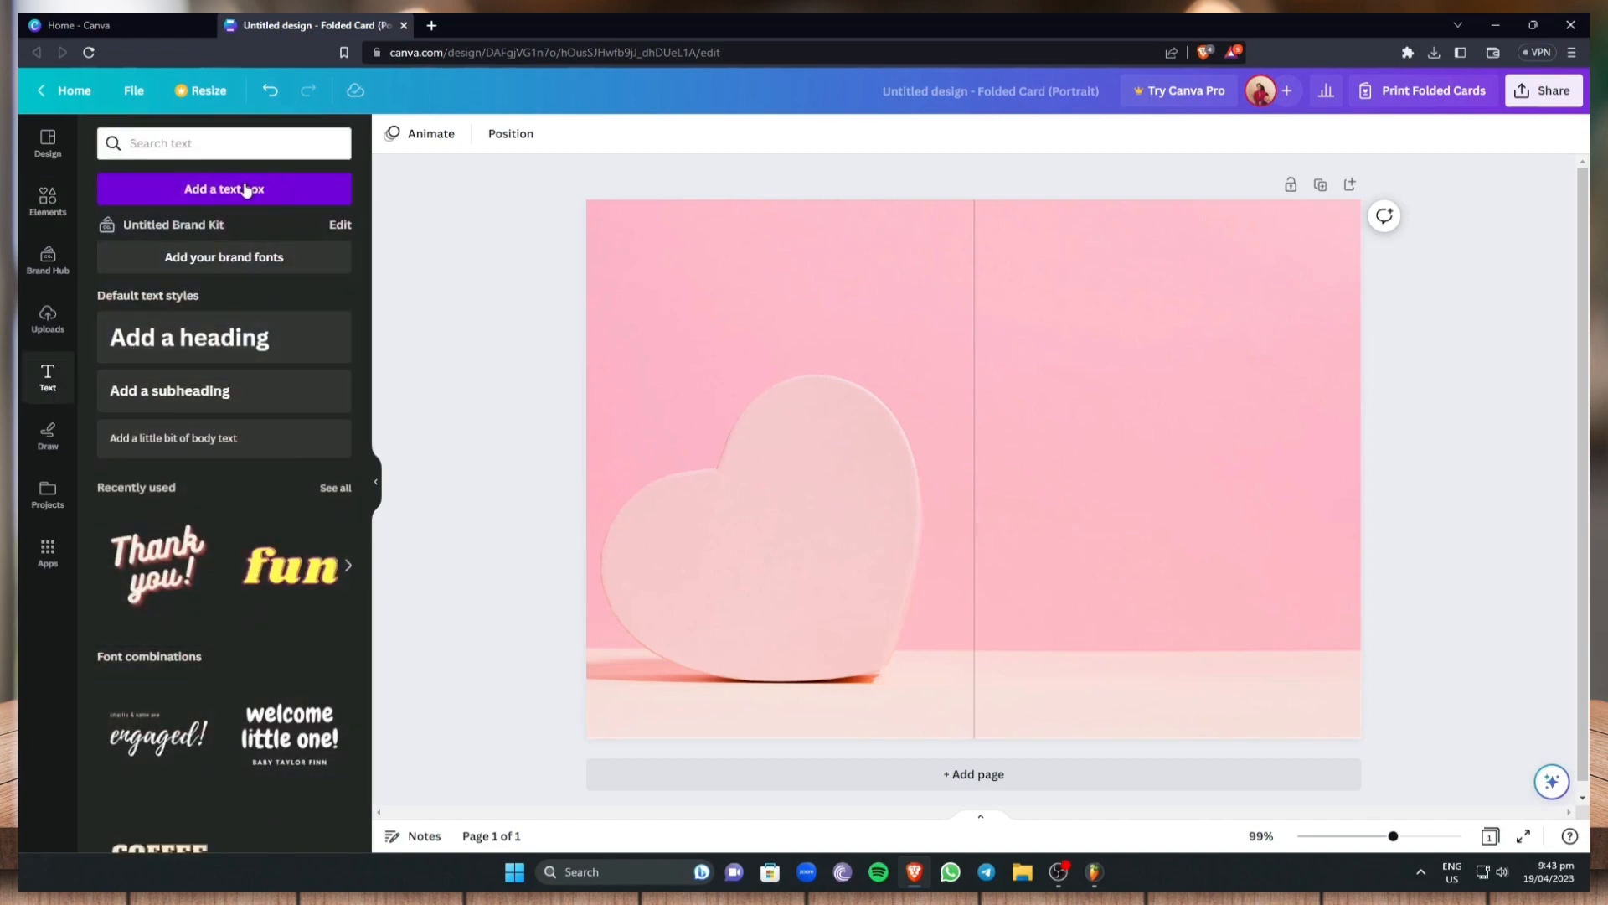
{"action": "left_click", "coordinate": [245, 190]}
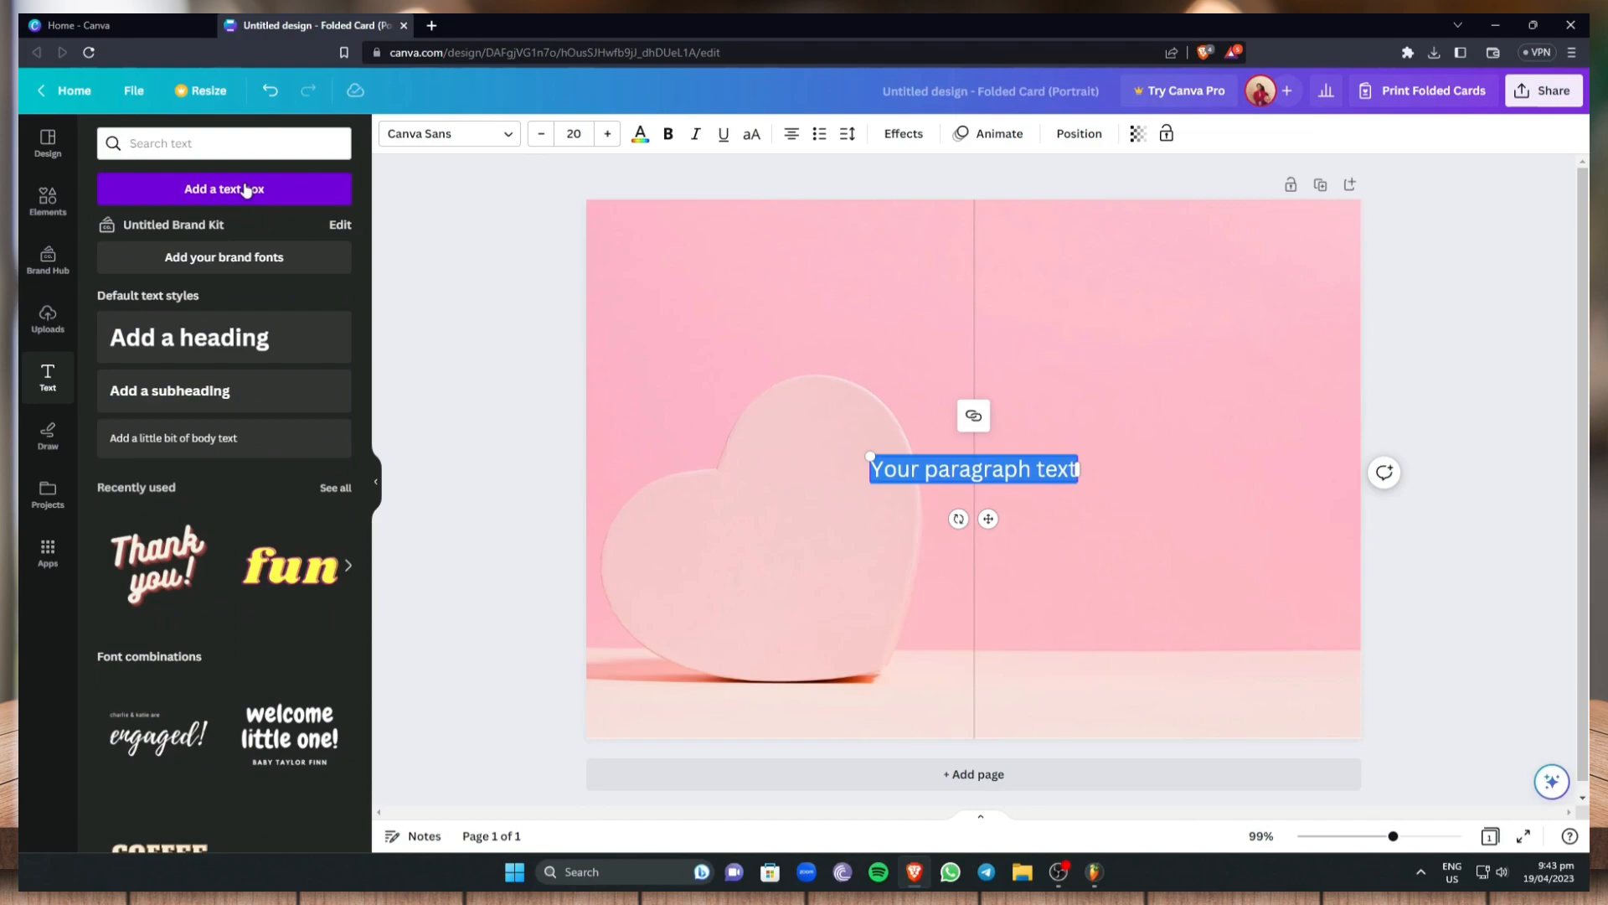
{"action": "type", "text": "HAPPY VA"}
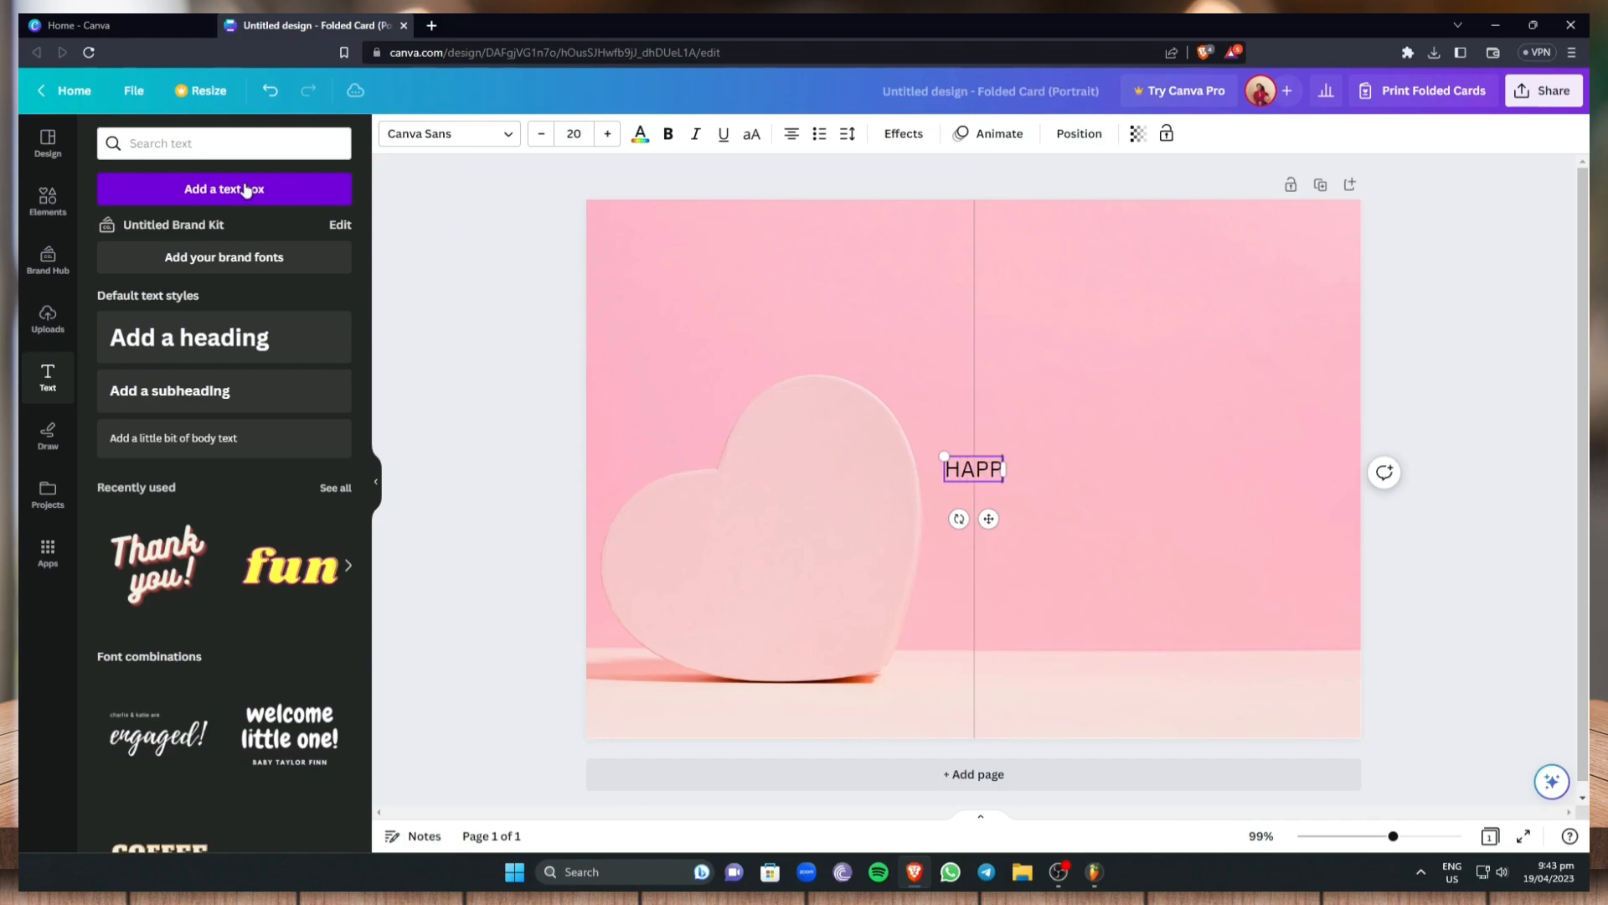
{"action": "key", "text": "BackSpace"}
{"action": "key", "text": "BackSpace"}
{"action": "key", "text": "BackSpace"}
{"action": "type", "text": "VA"}
{"action": "key", "text": "BackSpace"}
{"action": "key", "text": "BackSpace"}
{"action": "type", "text": "VALENTINE'S DAY"}
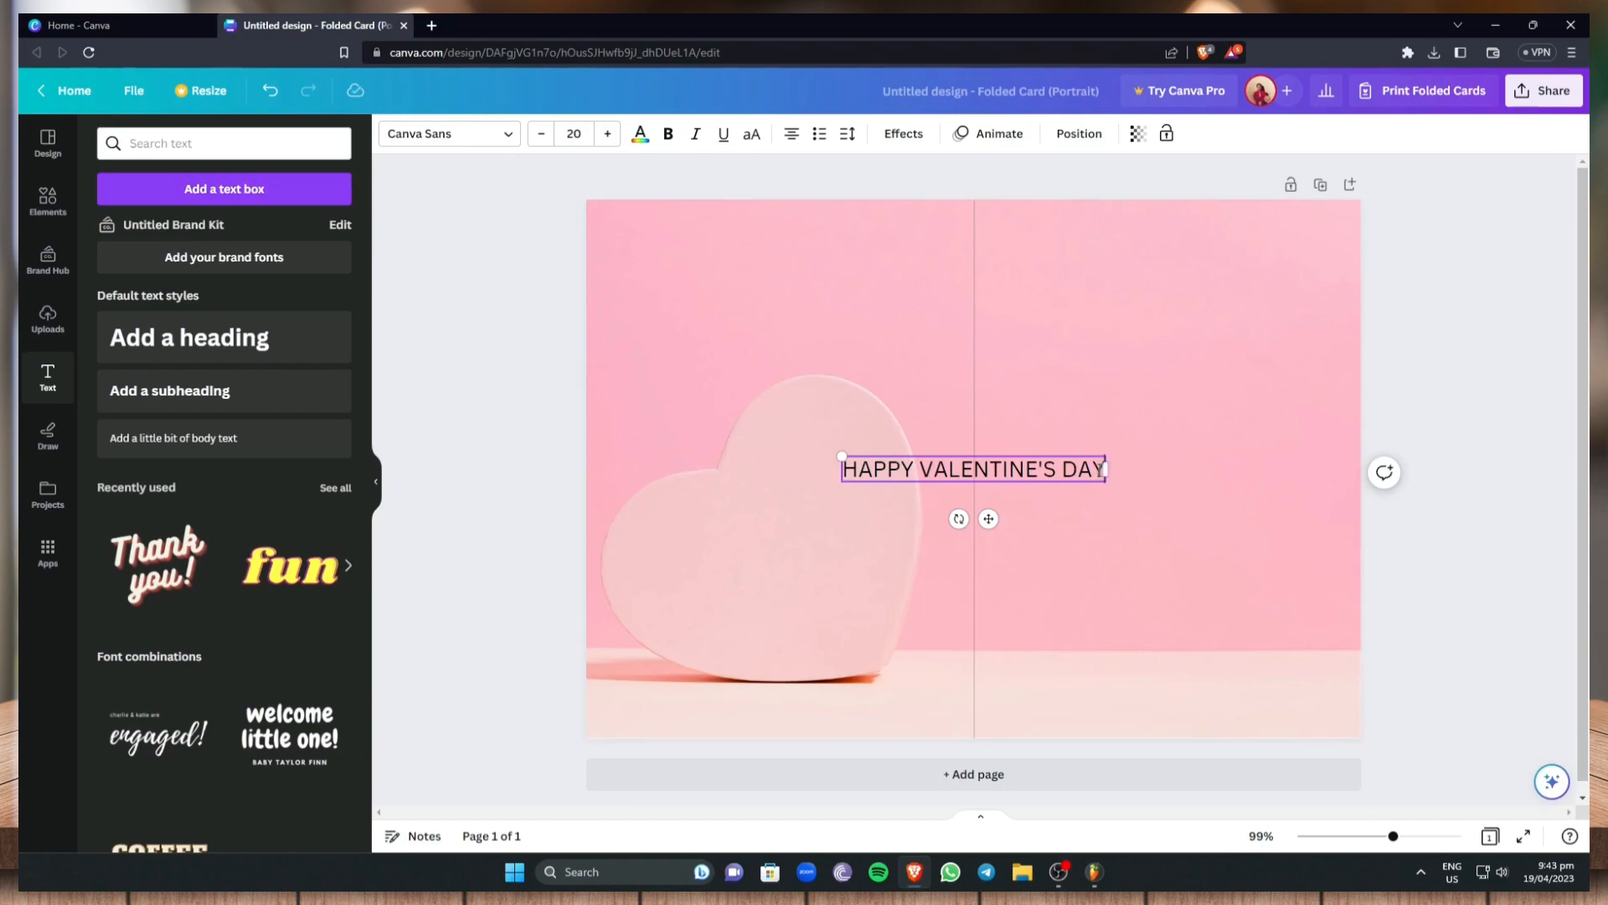
Set the font of the whole "HAPPY VALENTINE'S DAY" text to Gagalin
{"action": "left_click_drag", "start_coordinate": [1102, 469], "coordinate": [843, 469]}
{"action": "left_click", "coordinate": [1079, 469]}
{"action": "left_click_drag", "start_coordinate": [1104, 469], "coordinate": [842, 469]}
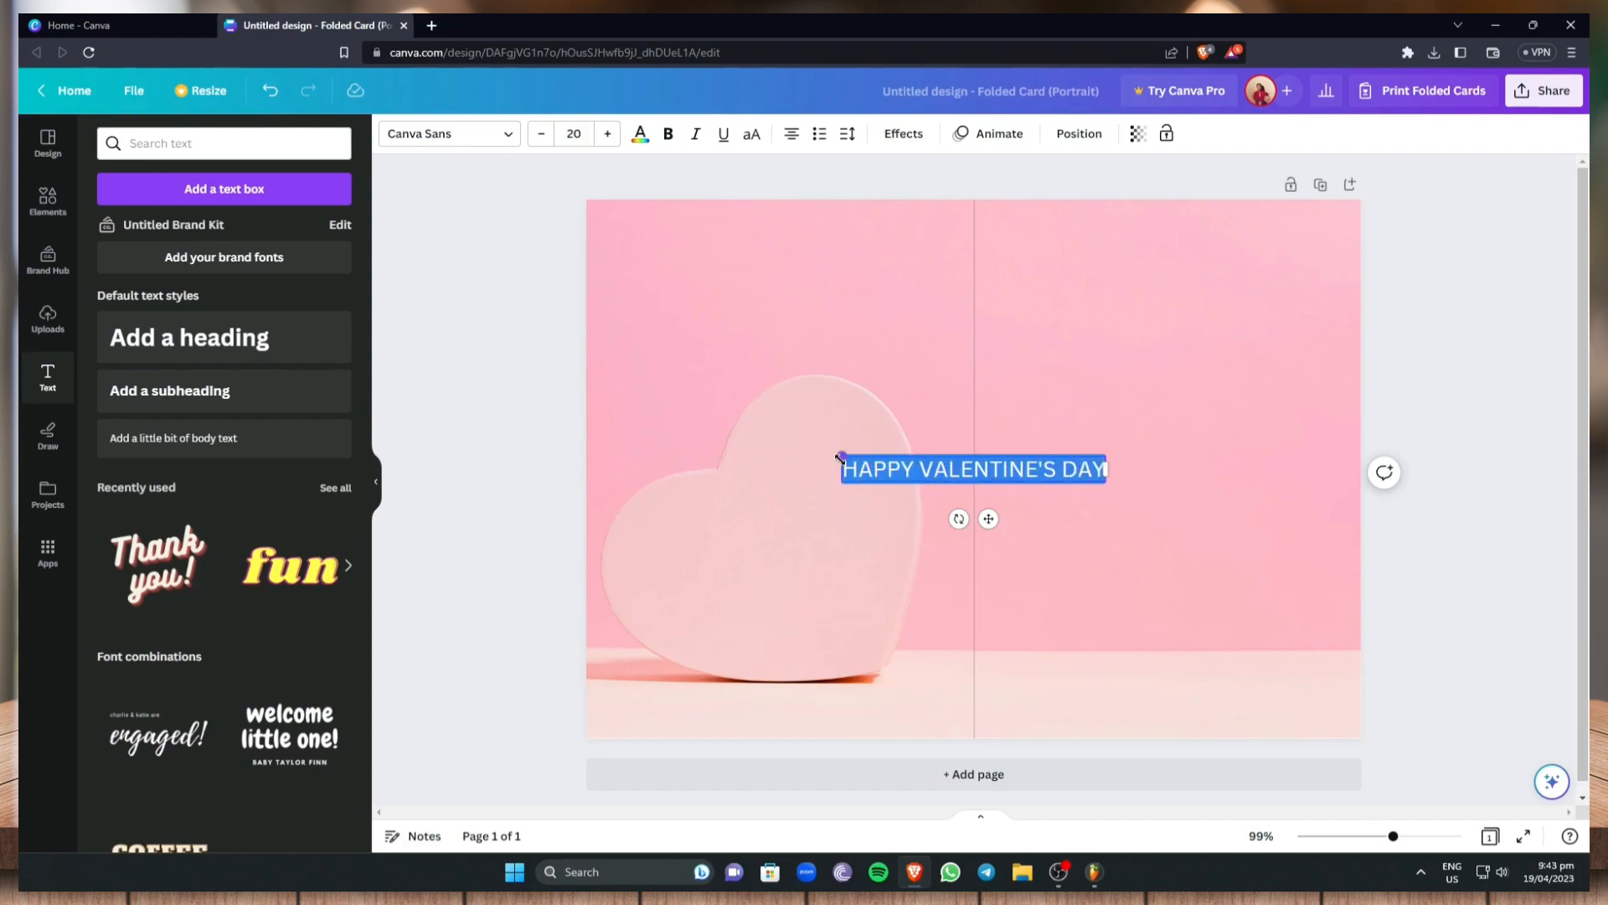
{"action": "left_click", "coordinate": [507, 135]}
{"action": "scroll", "coordinate": [272, 372], "scroll_direction": "down", "scroll_amount": 1}
{"action": "scroll", "coordinate": [273, 372], "scroll_direction": "down", "scroll_amount": 8}
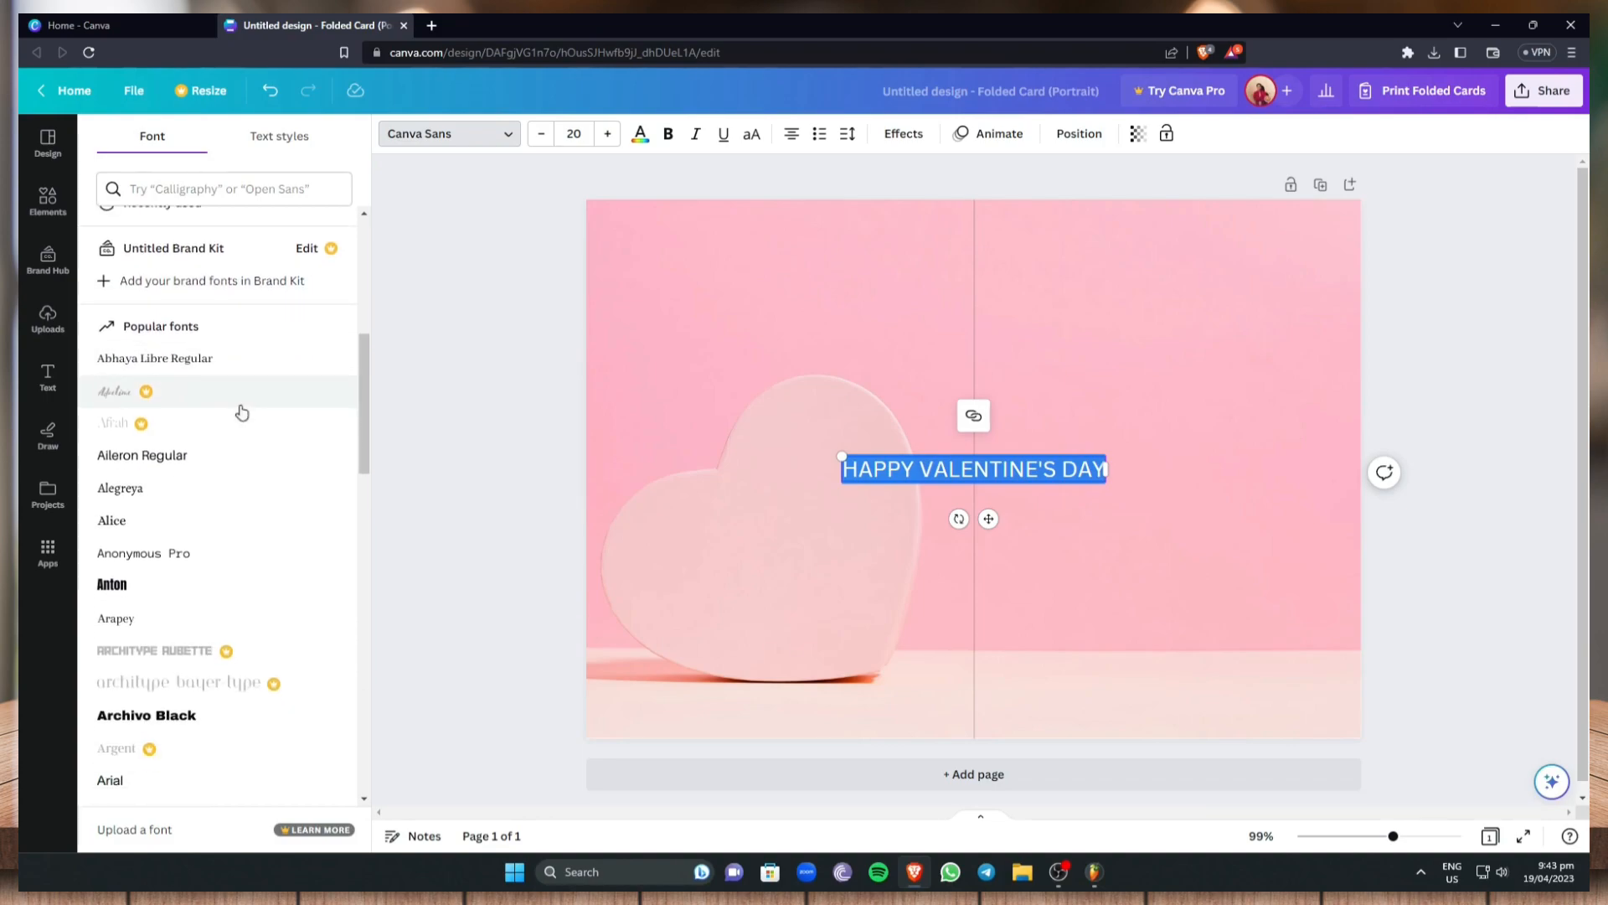
{"action": "scroll", "coordinate": [241, 412], "scroll_direction": "down", "scroll_amount": 10}
{"action": "scroll", "coordinate": [226, 598], "scroll_direction": "down", "scroll_amount": 4}
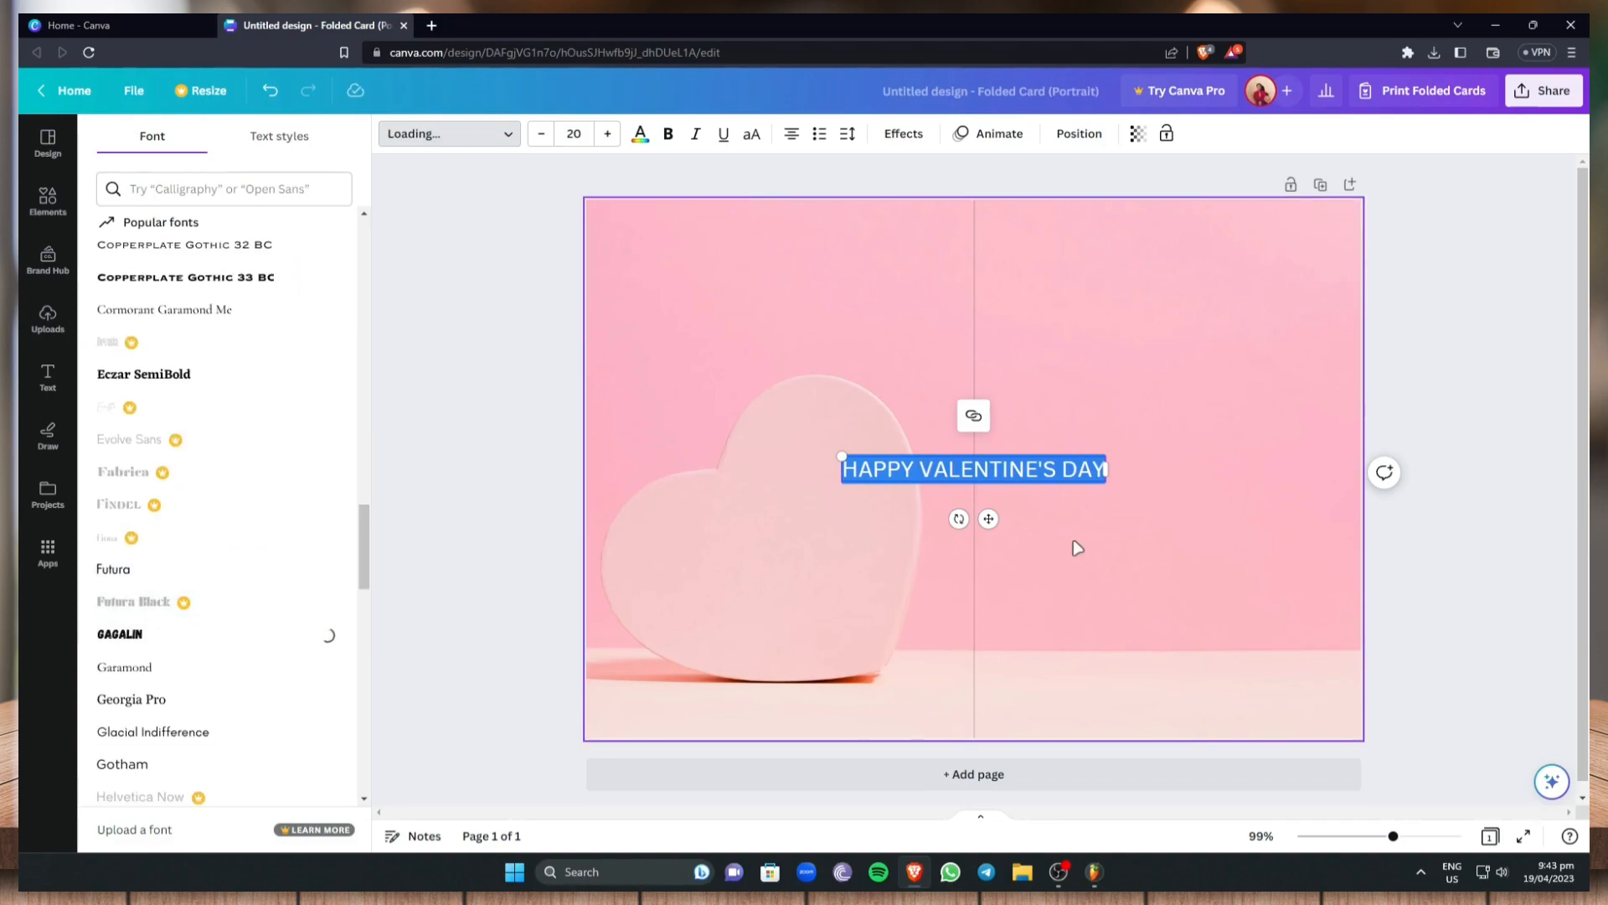
{"action": "left_click", "coordinate": [1481, 322]}
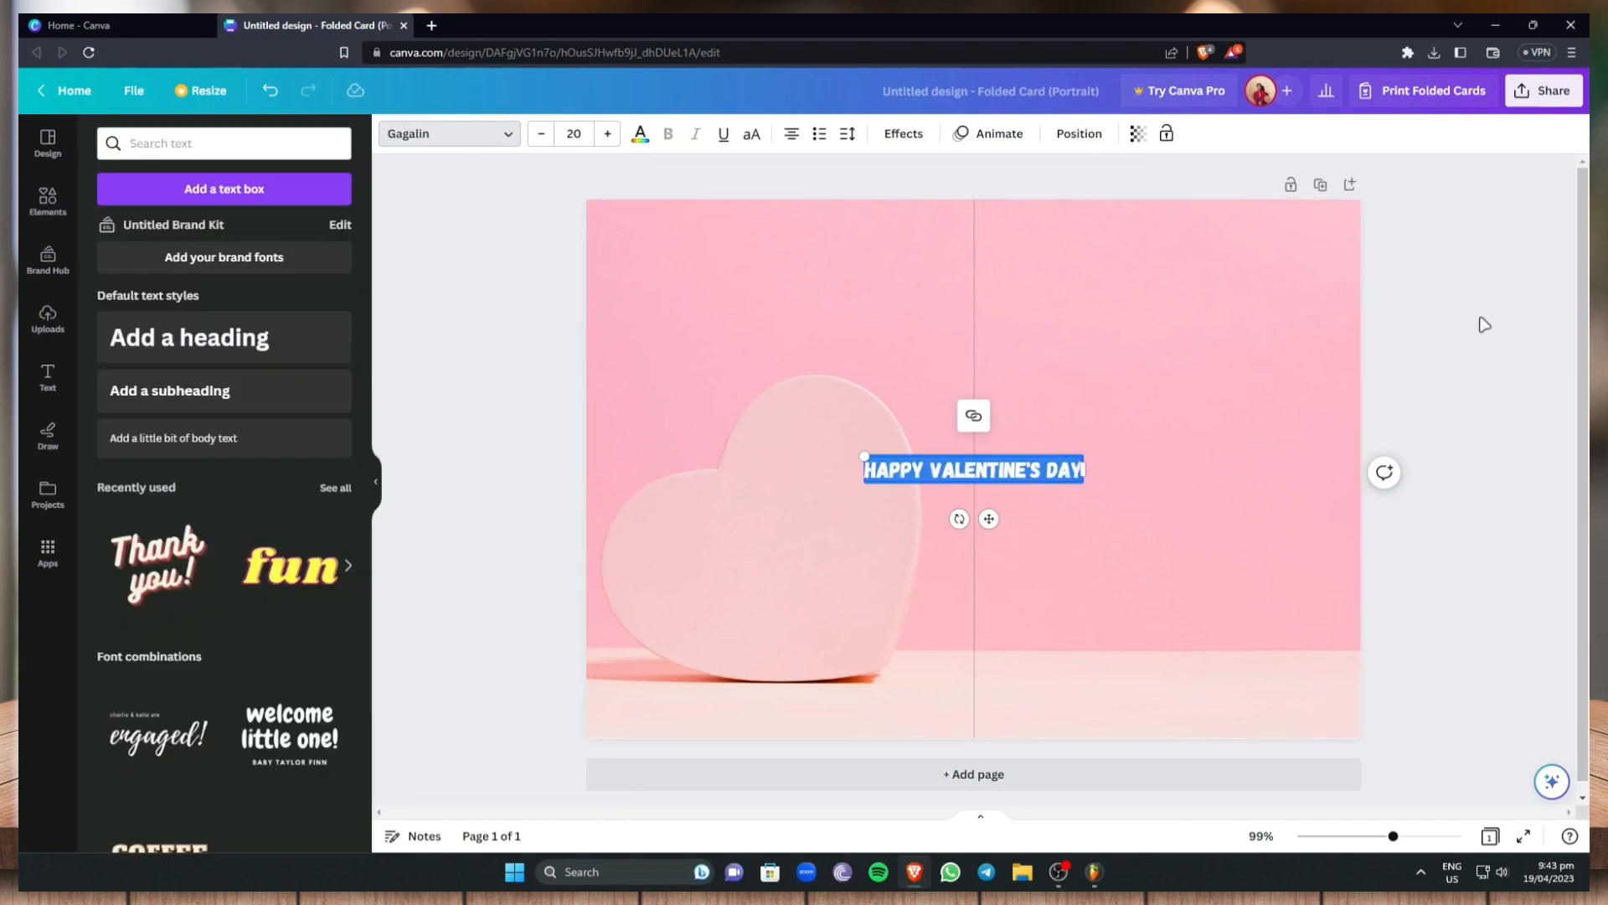
{"action": "left_click", "coordinate": [1520, 358]}
Move the greeting text to the upper part of the card's right half
{"action": "left_click", "coordinate": [988, 475]}
{"action": "left_click_drag", "start_coordinate": [988, 477], "coordinate": [1187, 368]}
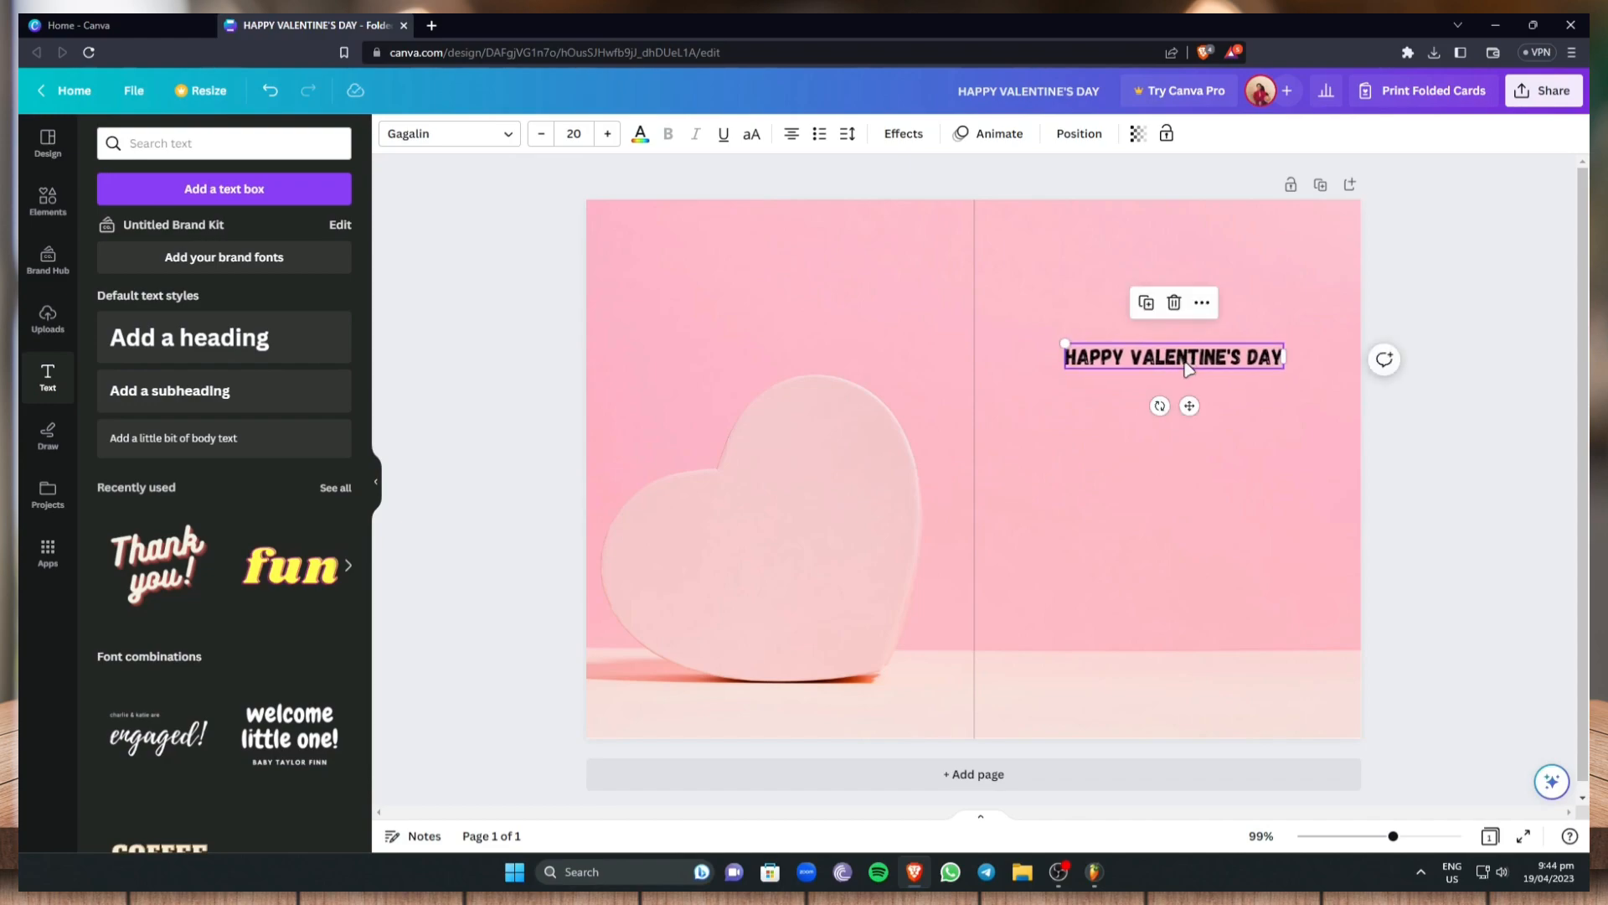
{"action": "double_click", "coordinate": [1150, 360]}
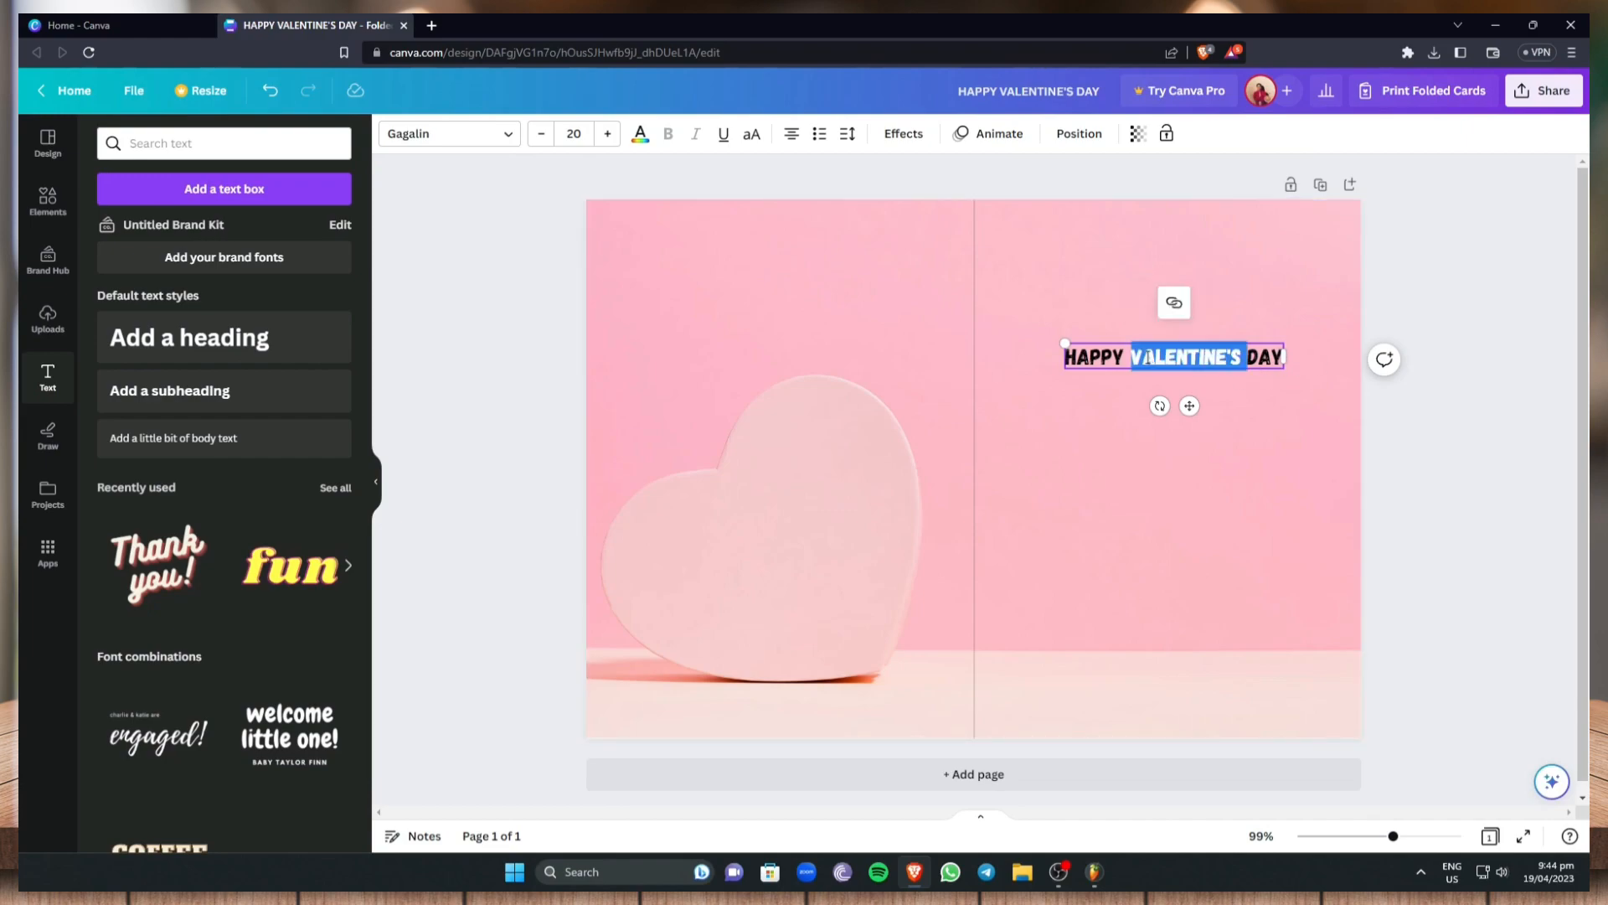
{"action": "left_click", "coordinate": [1547, 349]}
Select the whole greeting text and set its font size to 56
{"action": "left_click", "coordinate": [1165, 361]}
{"action": "left_click", "coordinate": [1165, 360]}
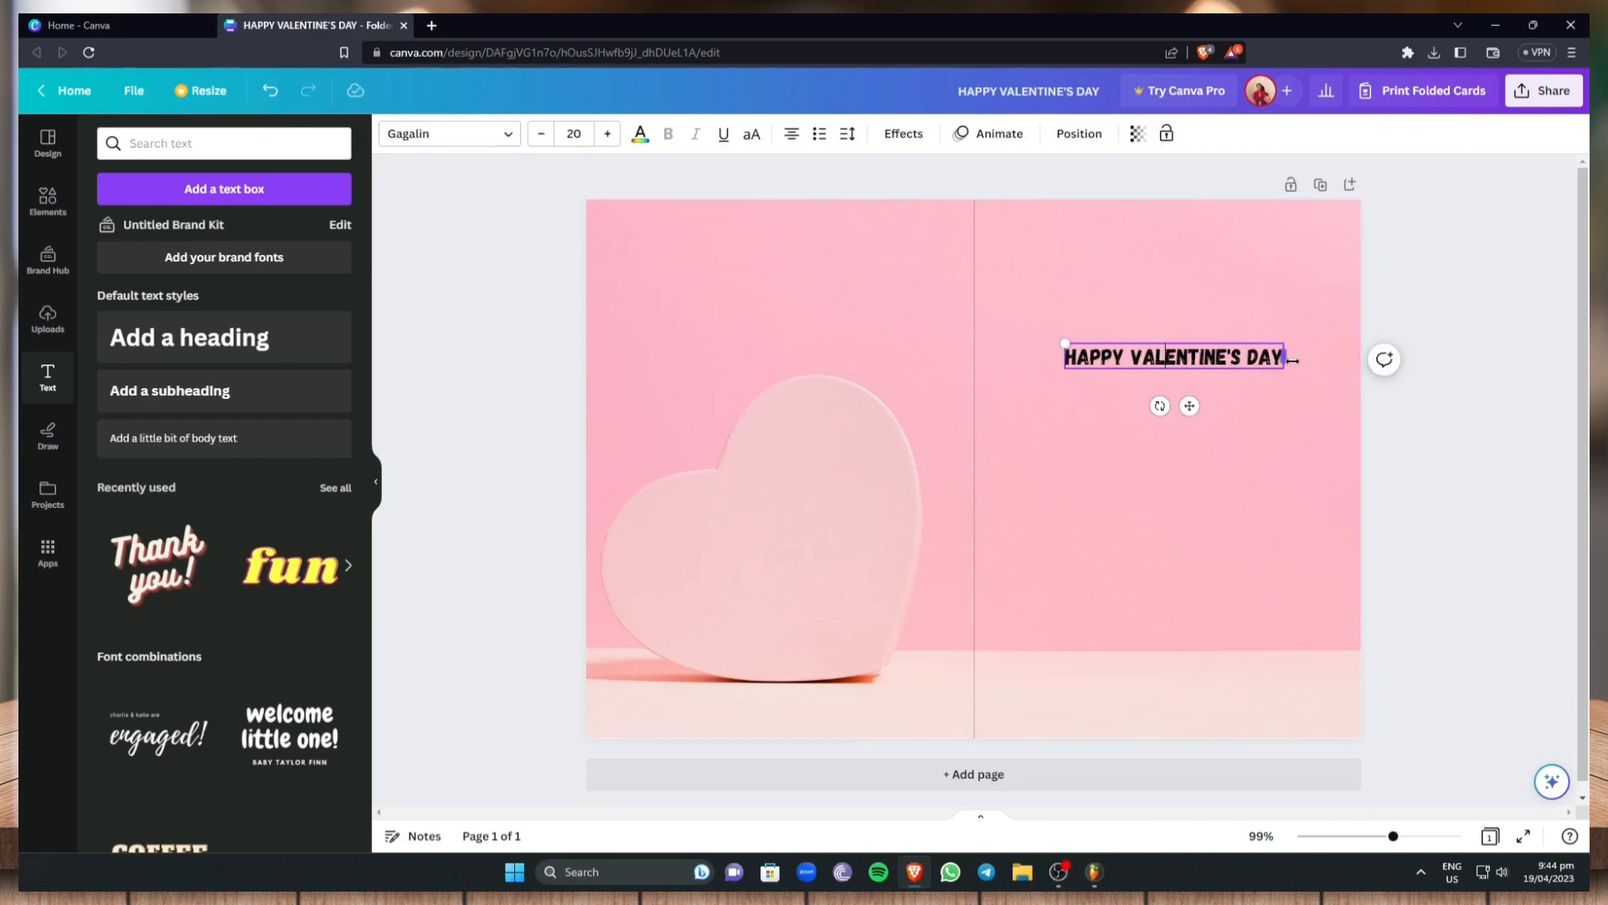
{"action": "left_click_drag", "start_coordinate": [1283, 357], "coordinate": [1064, 358]}
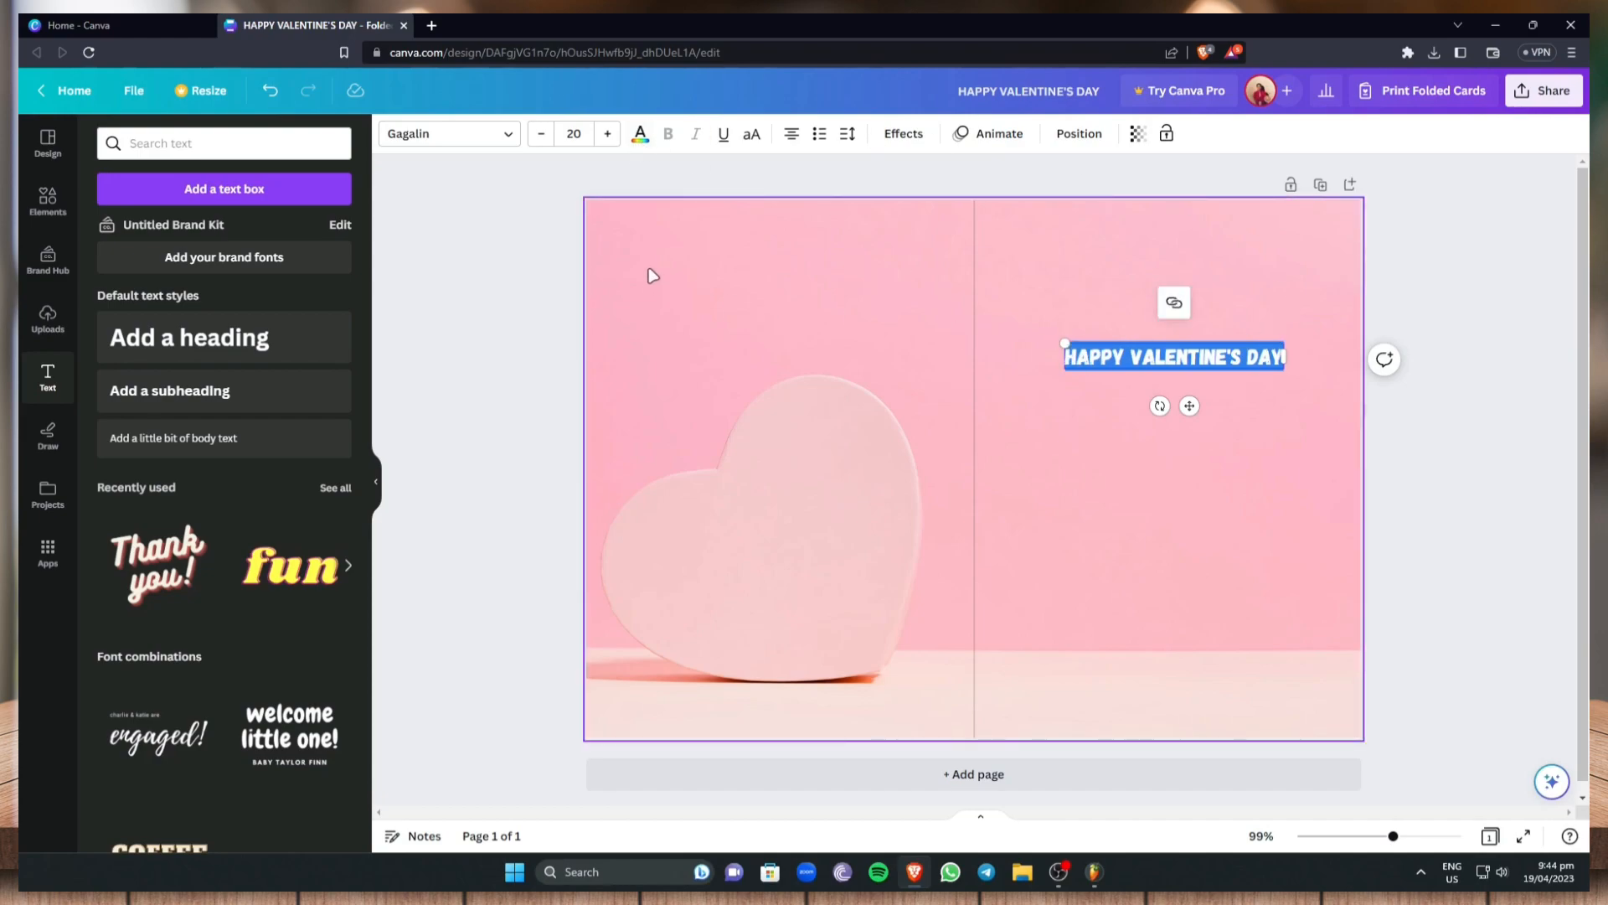
{"action": "left_click", "coordinate": [574, 133]}
{"action": "scroll", "coordinate": [603, 393], "scroll_direction": "down", "scroll_amount": 4}
{"action": "scroll", "coordinate": [610, 414], "scroll_direction": "up", "scroll_amount": 1}
{"action": "scroll", "coordinate": [609, 414], "scroll_direction": "down", "scroll_amount": 1}
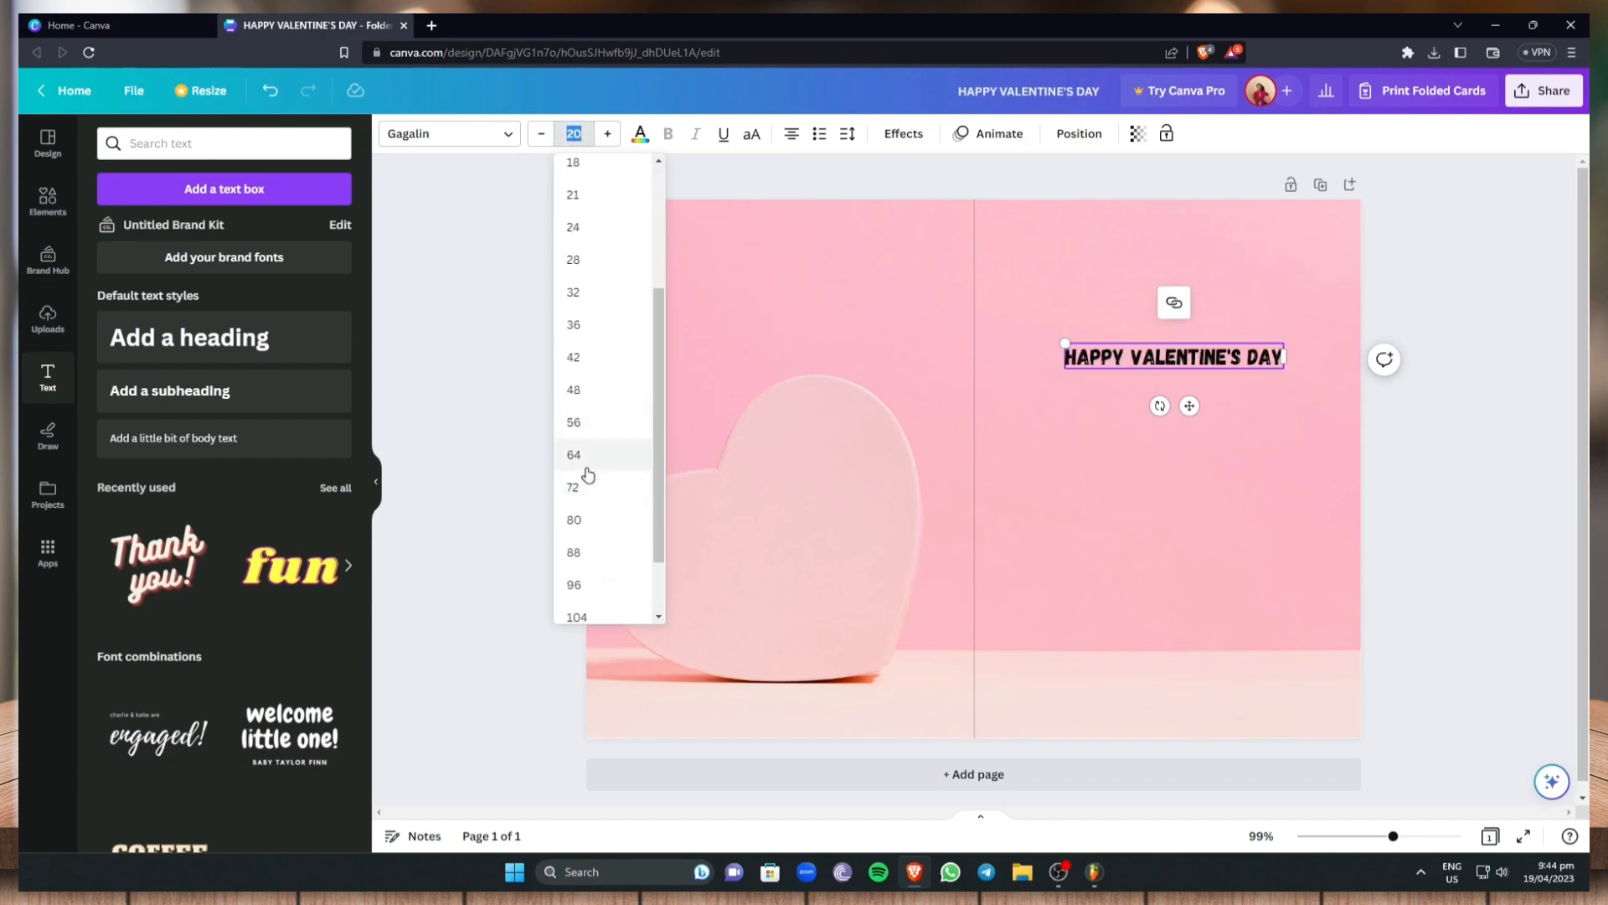
{"action": "left_click", "coordinate": [574, 422]}
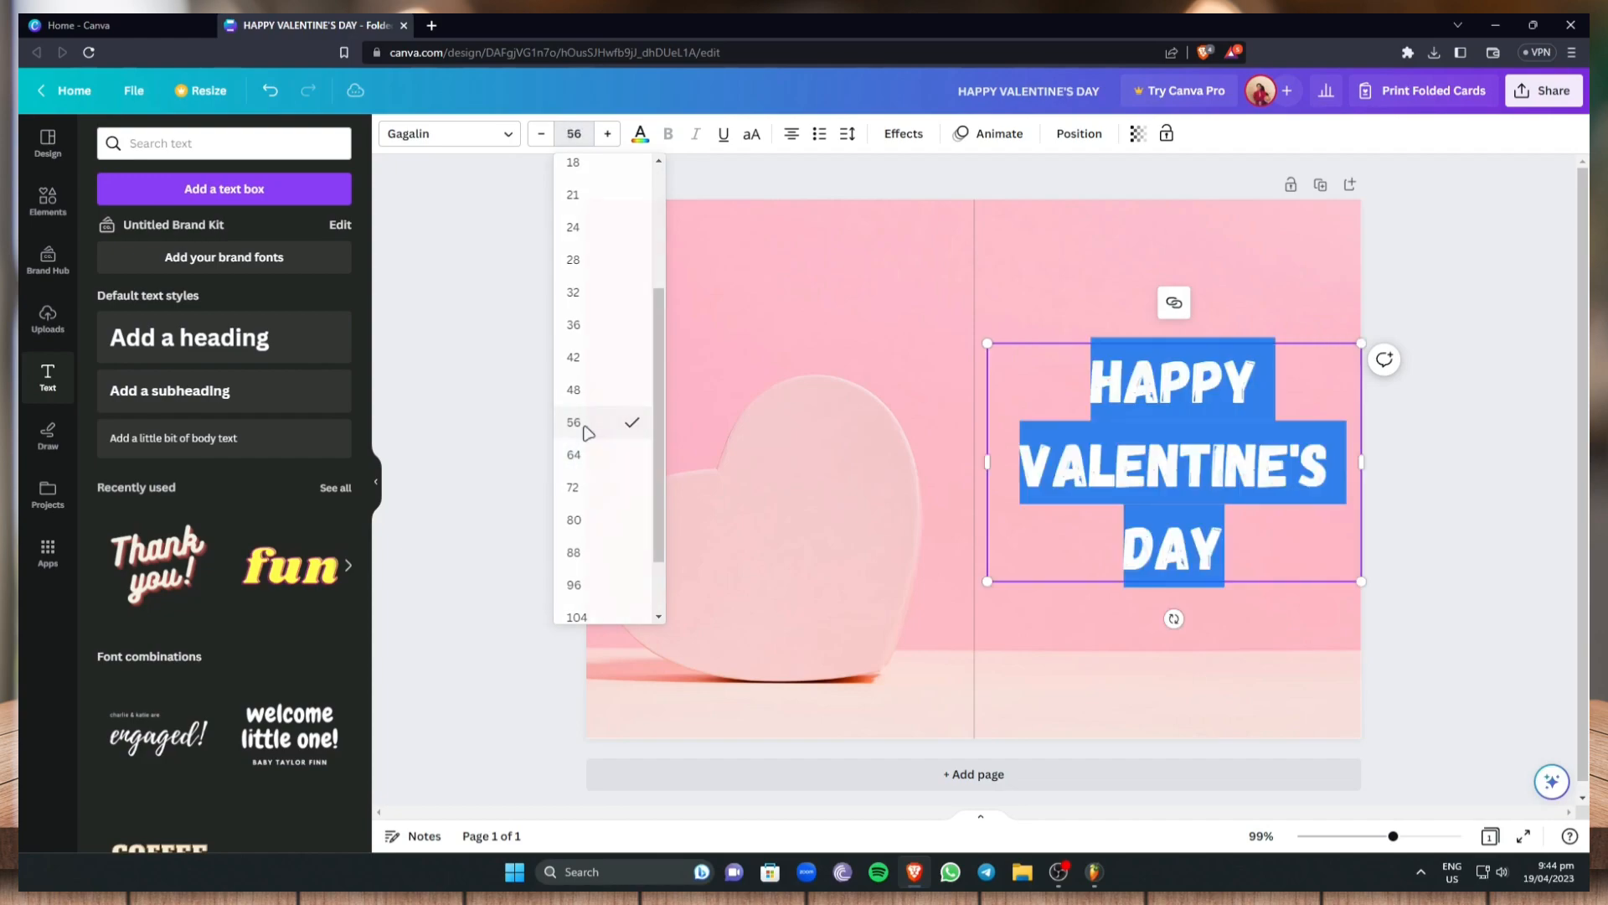
Set the greeting's font size to 42 and nudge the text slightly toward the fold
{"action": "left_click", "coordinate": [575, 136]}
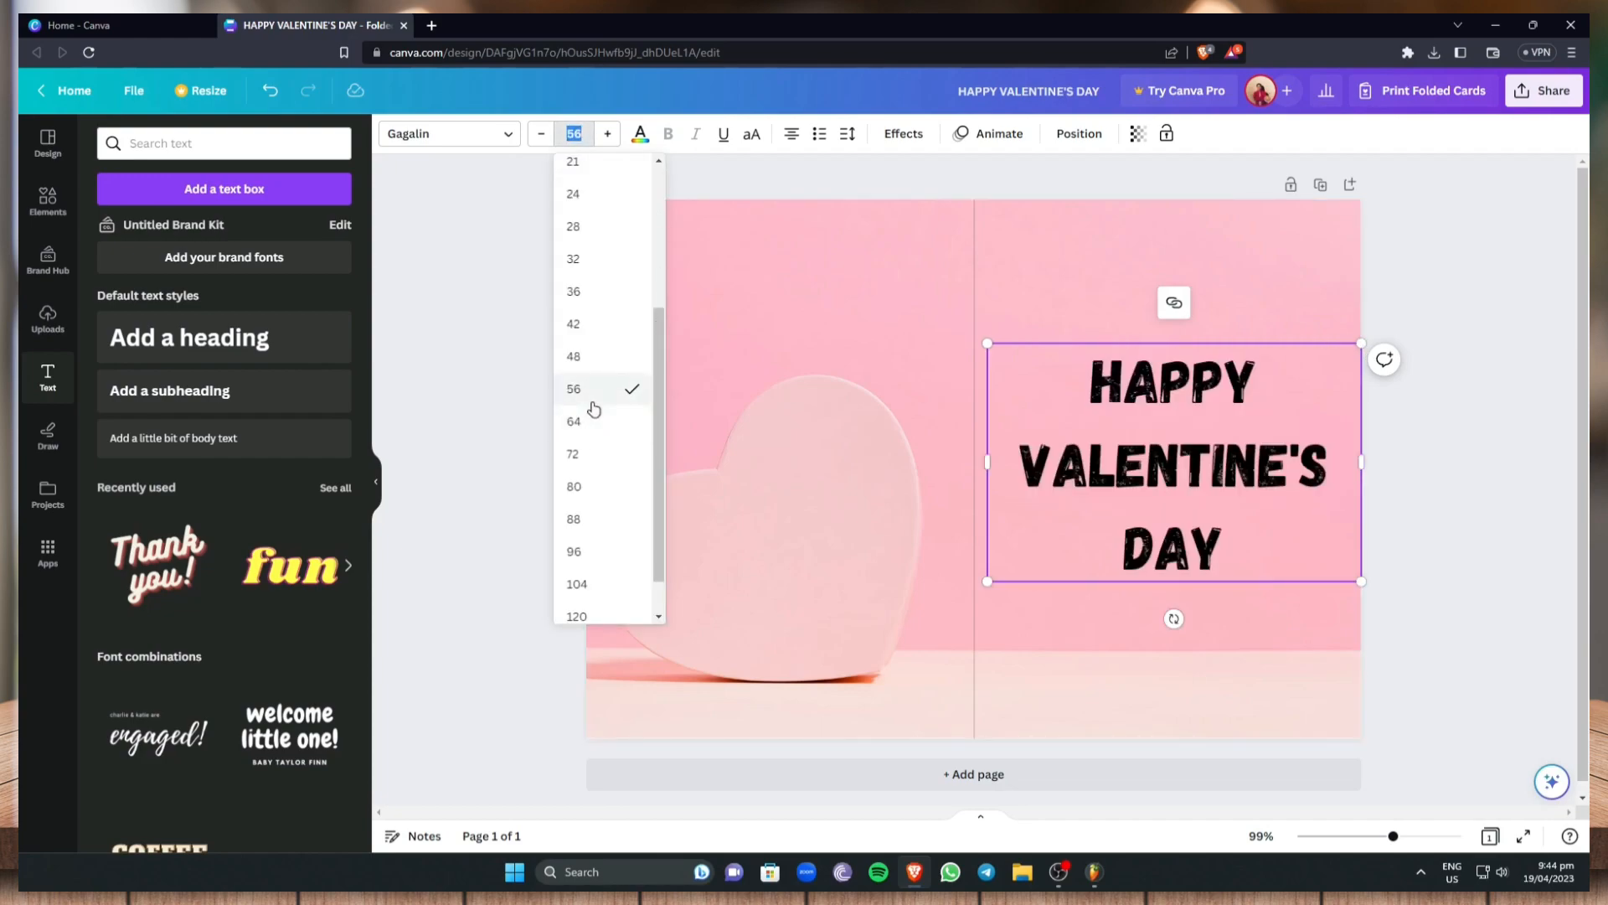
{"action": "scroll", "coordinate": [592, 405], "scroll_direction": "up", "scroll_amount": 1}
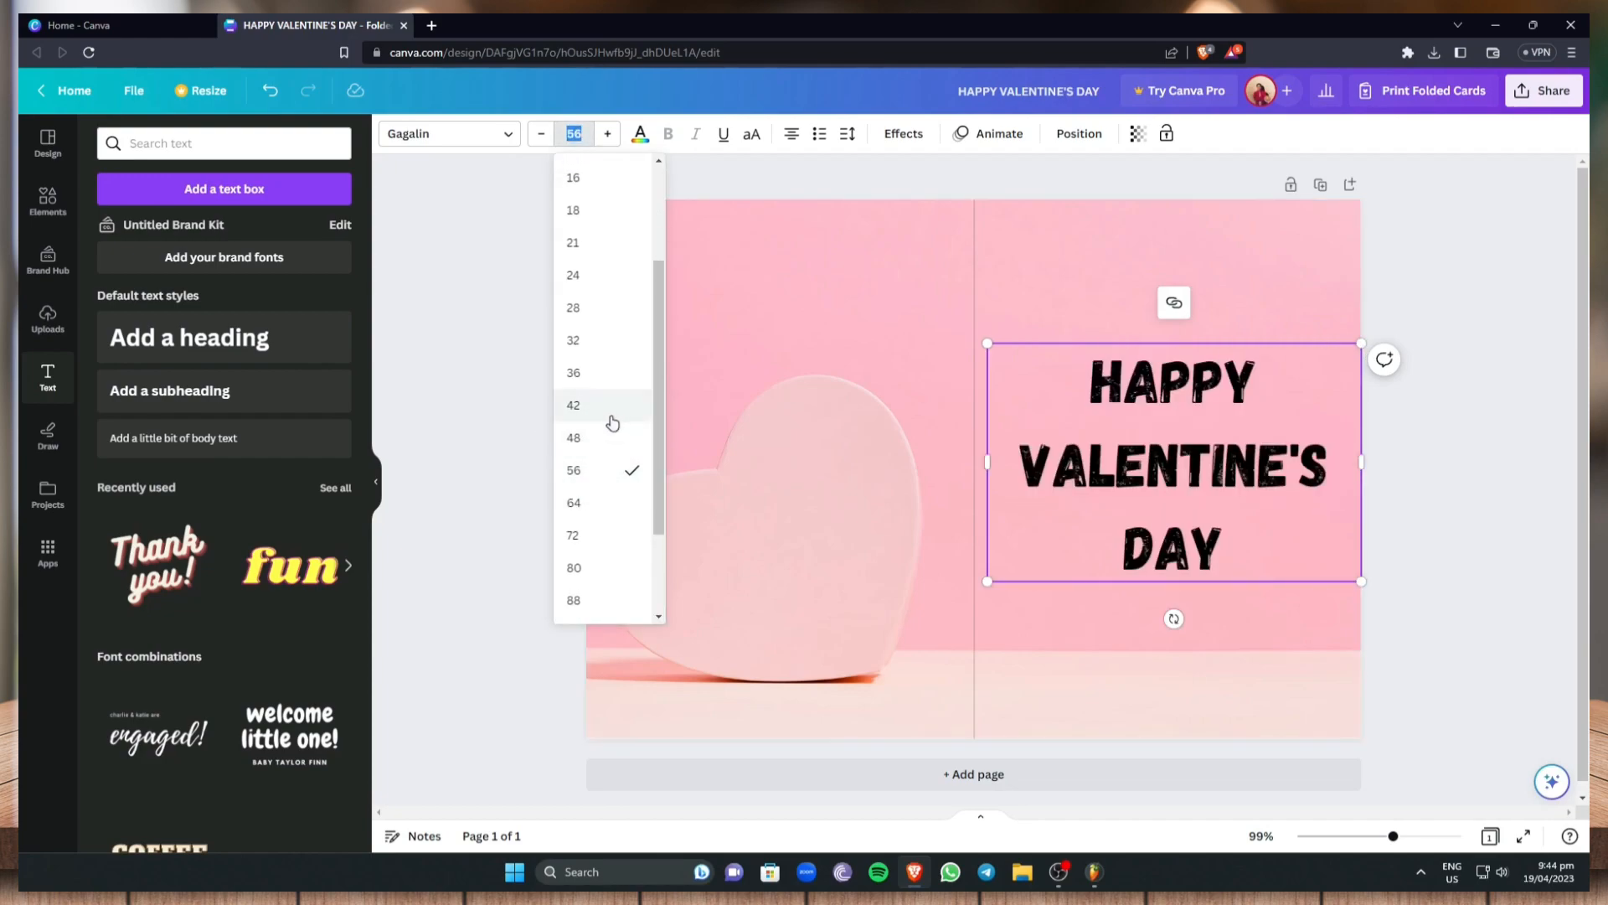
{"action": "left_click", "coordinate": [606, 417]}
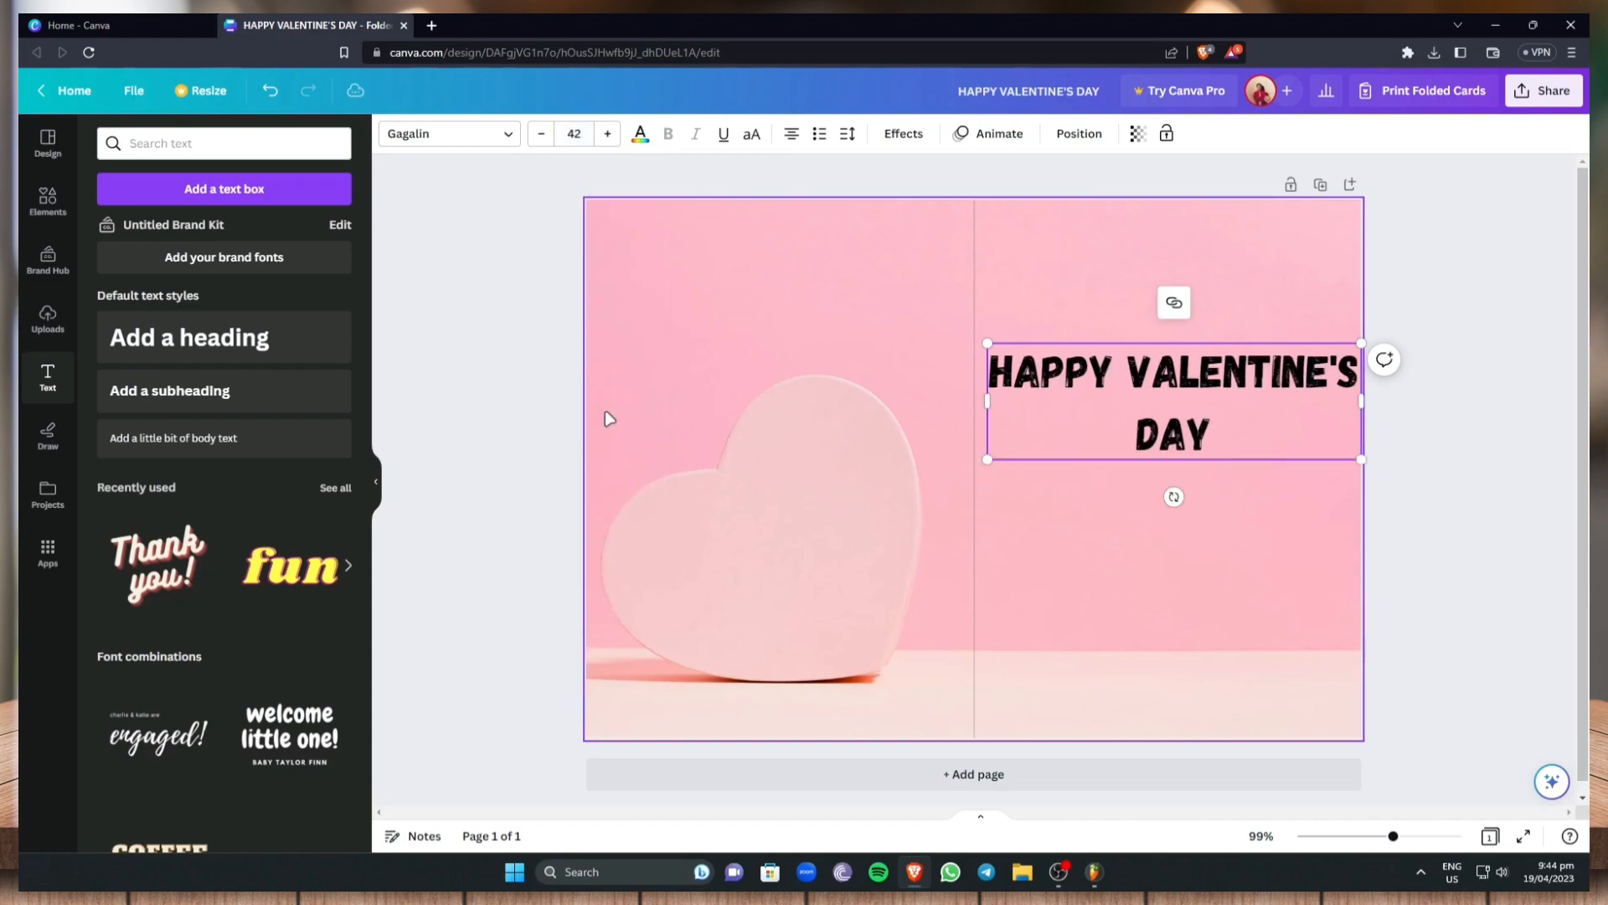
{"action": "left_click", "coordinate": [1484, 295]}
{"action": "left_click_drag", "start_coordinate": [1186, 389], "coordinate": [1178, 391]}
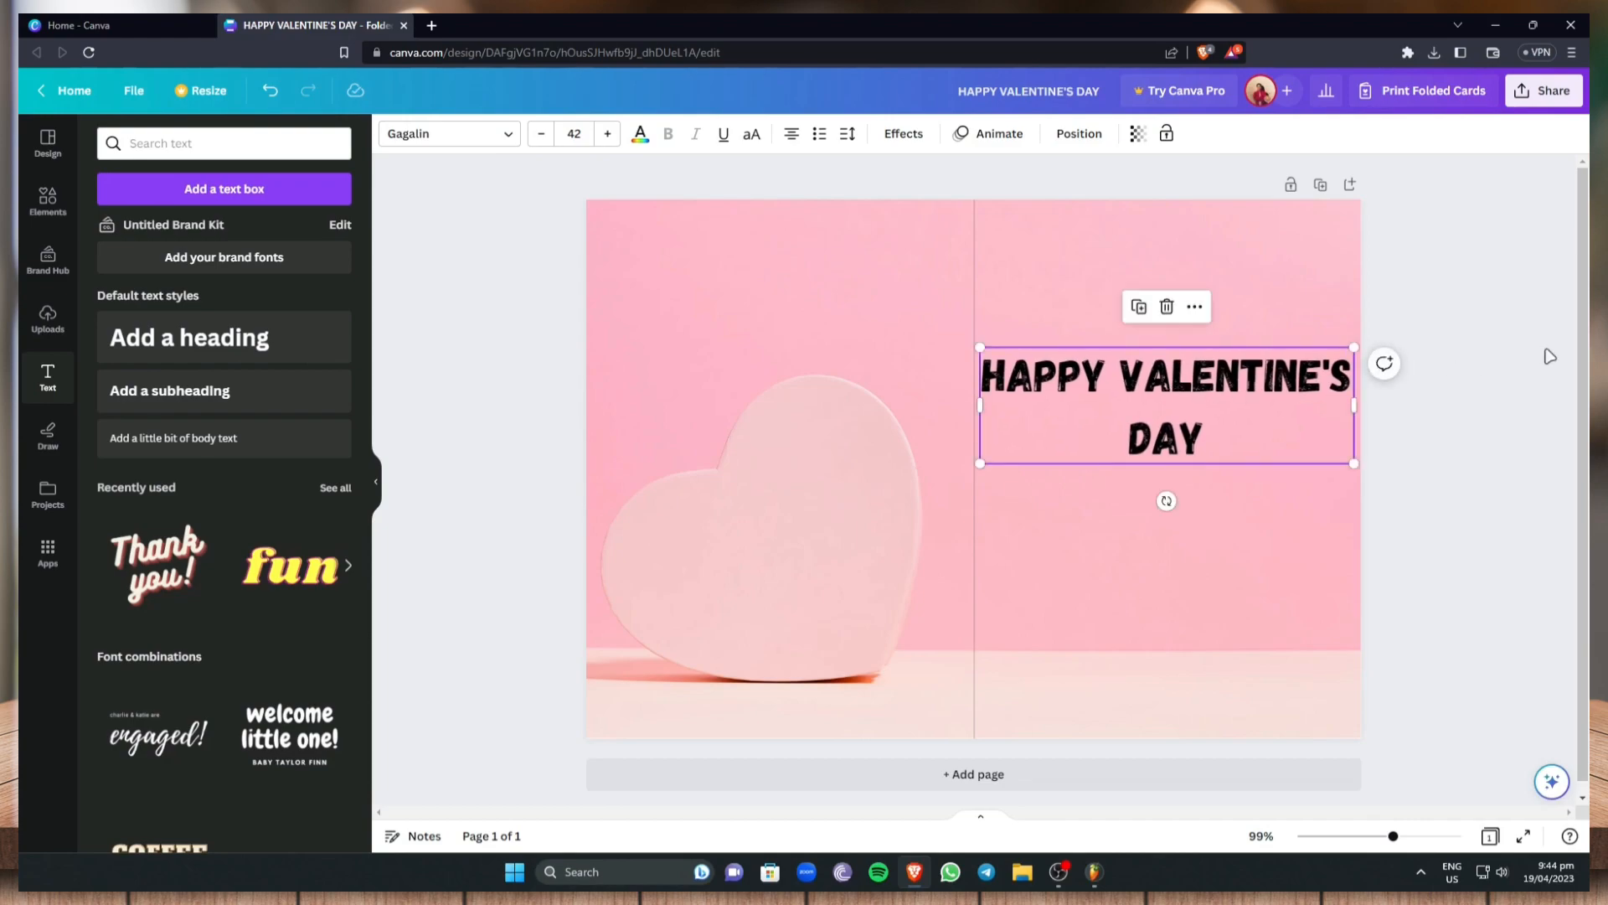
Change the color of the entire "HAPPY VALENTINE'S DAY" text to white
{"action": "left_click", "coordinate": [1207, 431]}
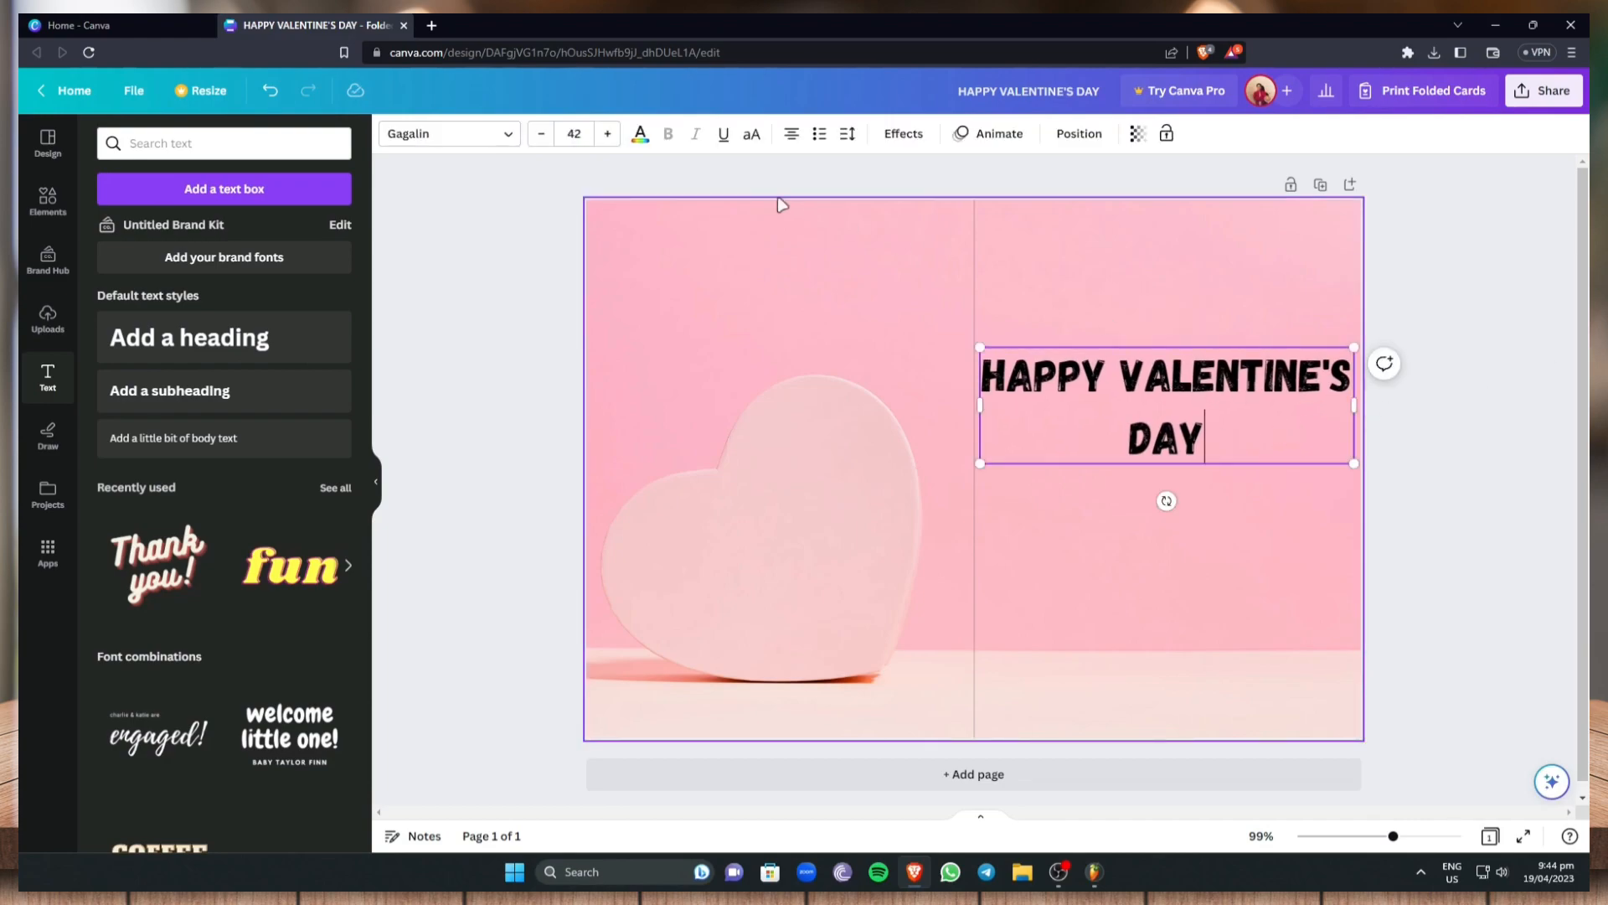
{"action": "left_click", "coordinate": [641, 136]}
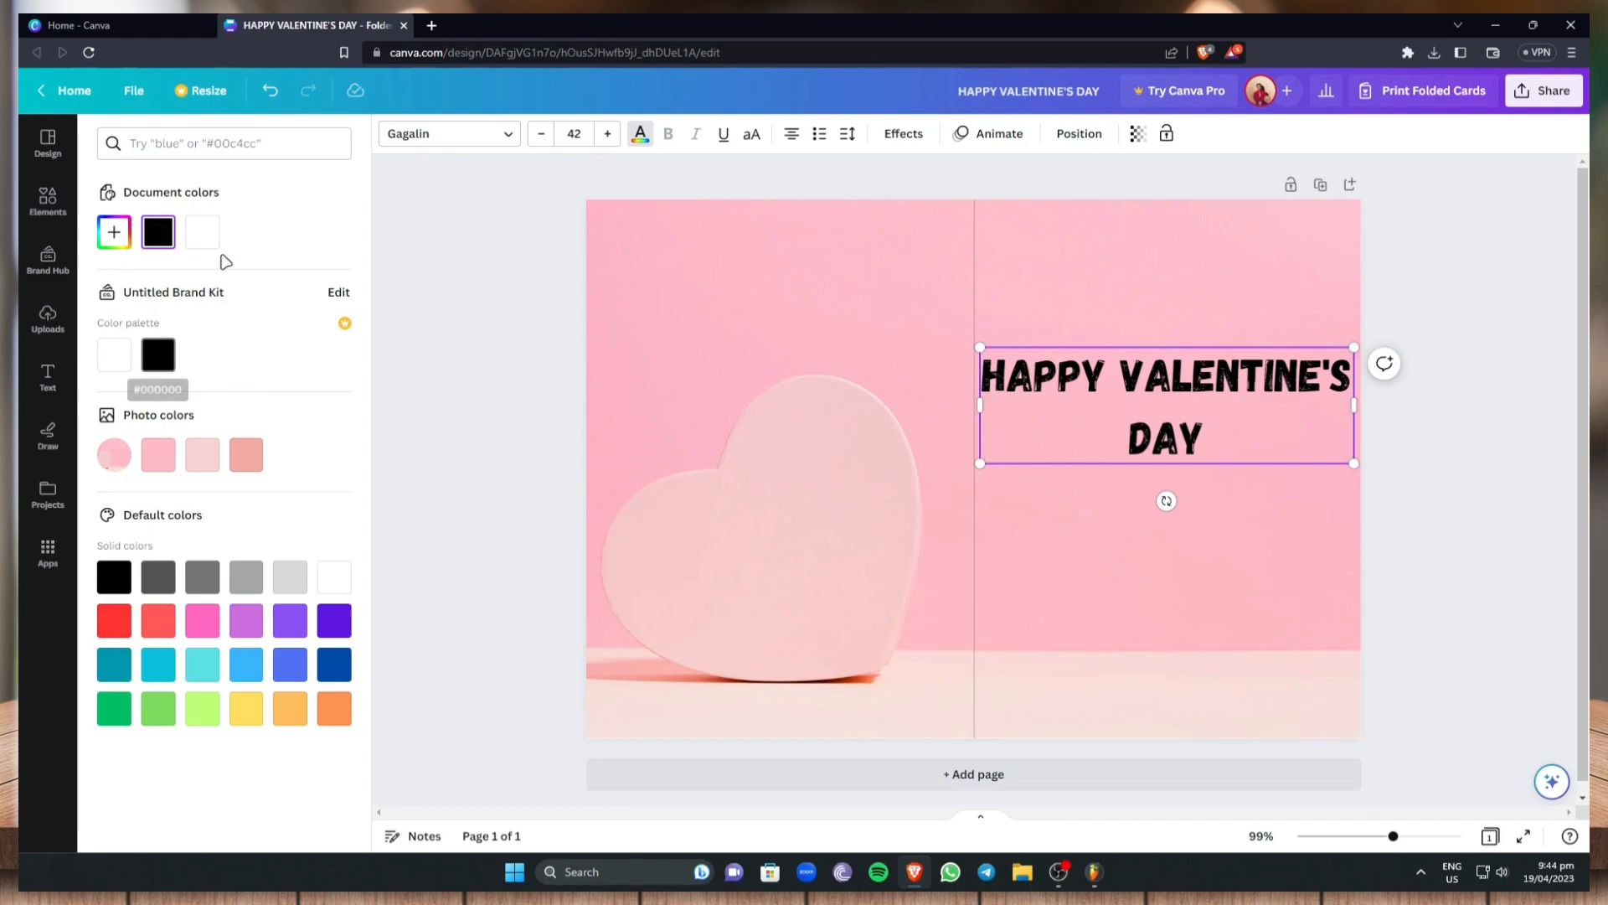
{"action": "left_click", "coordinate": [205, 232]}
{"action": "left_click_drag", "start_coordinate": [1206, 438], "coordinate": [897, 359]}
{"action": "left_click", "coordinate": [202, 232]}
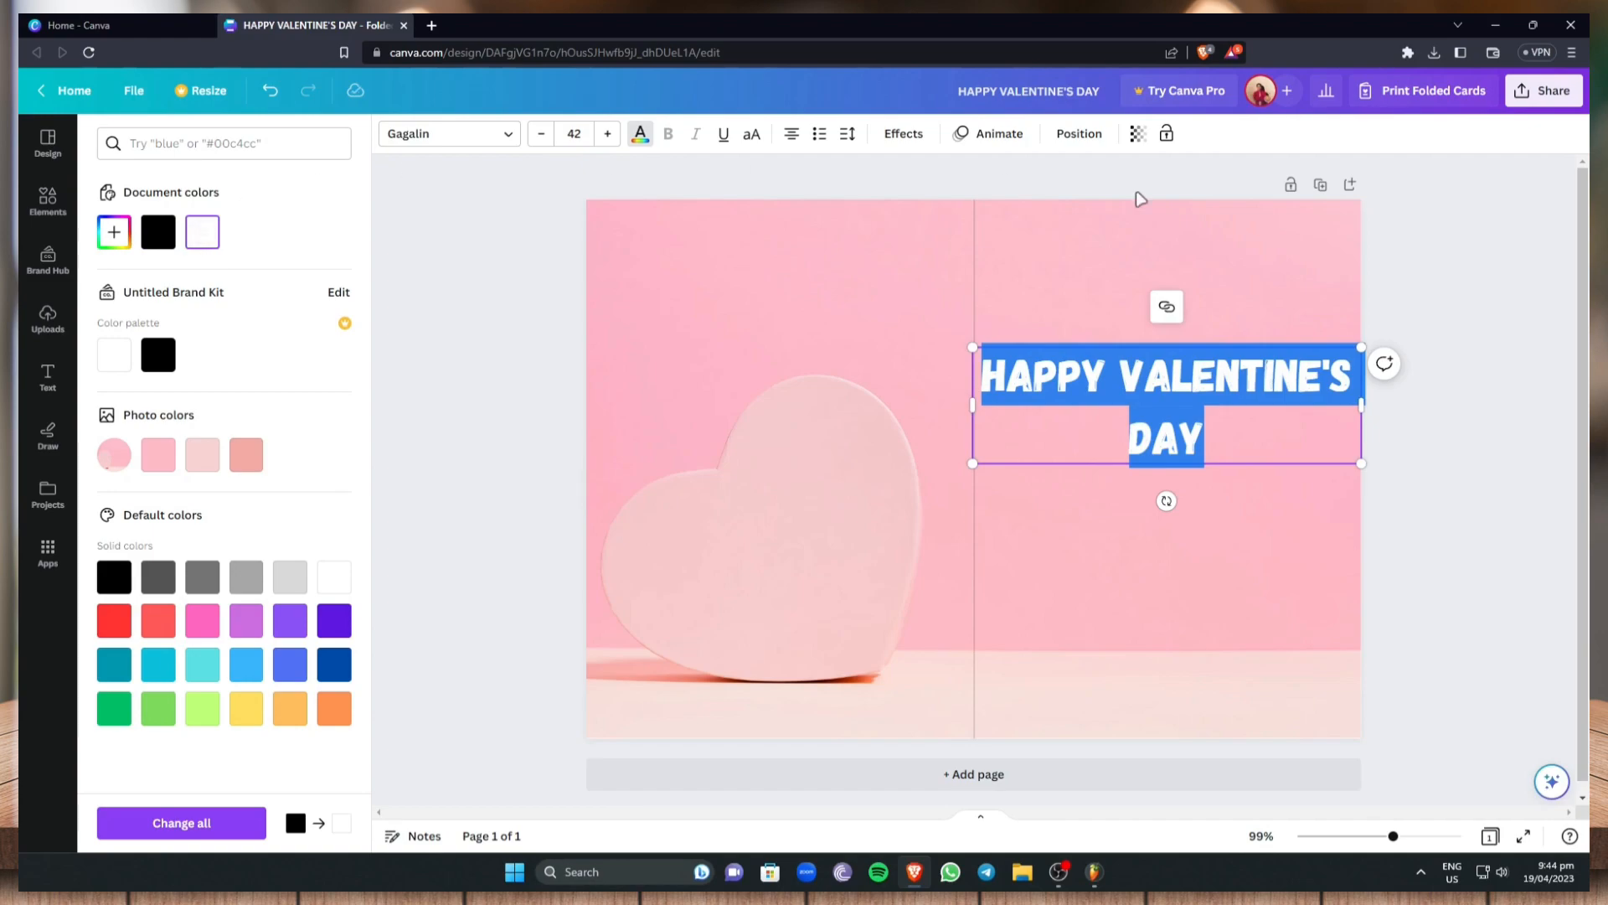
{"action": "left_click", "coordinate": [1481, 282]}
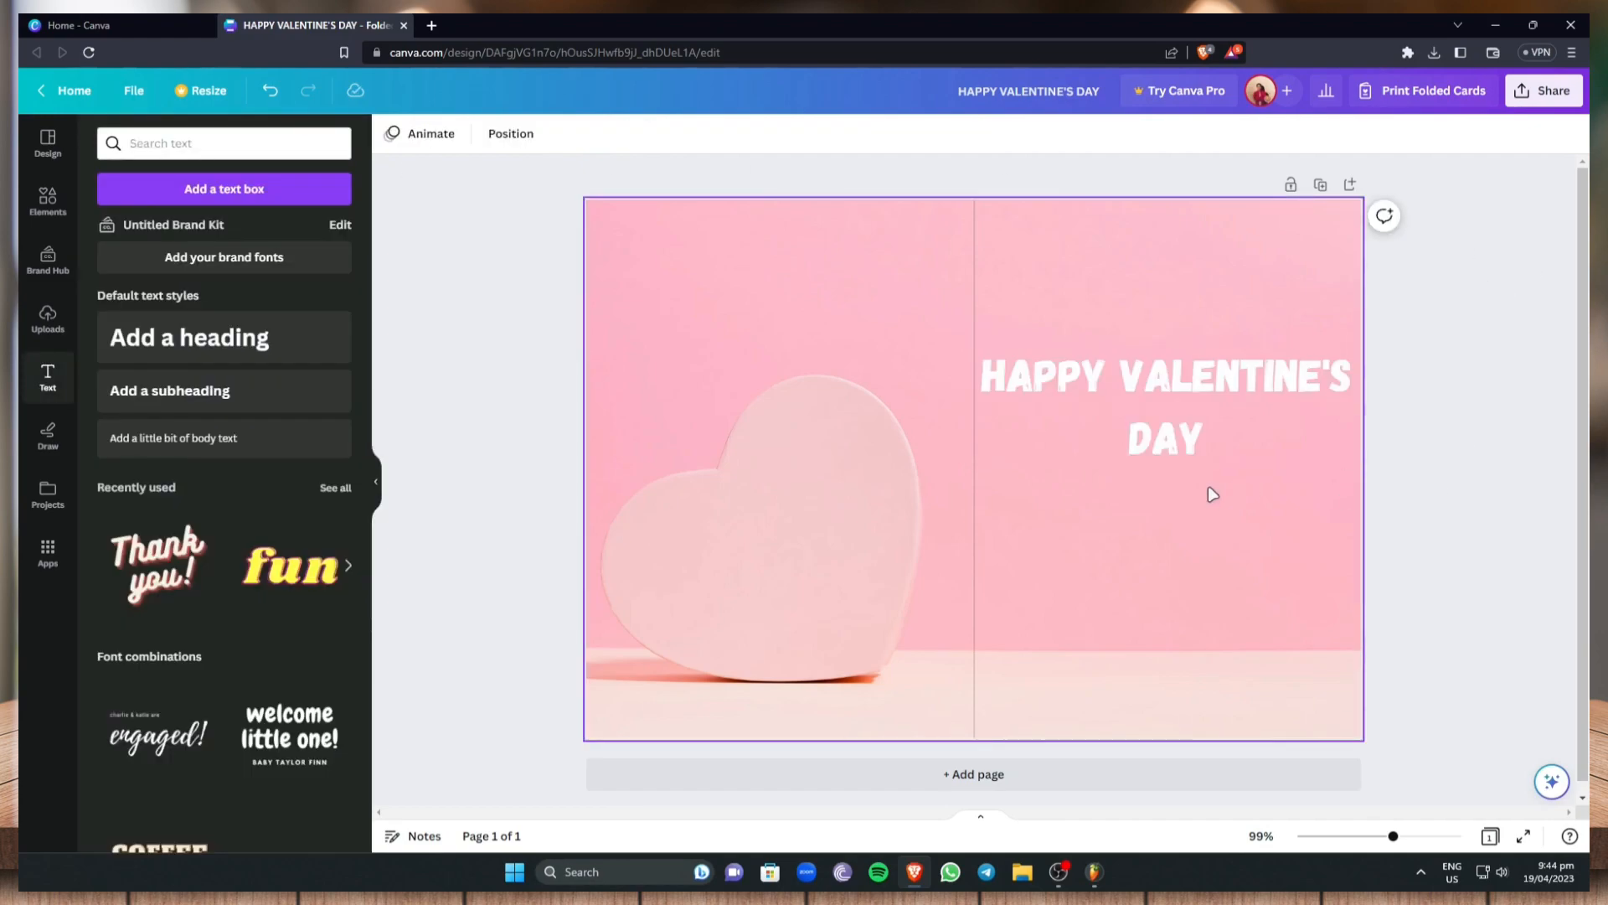
{"action": "left_click", "coordinate": [1176, 453]}
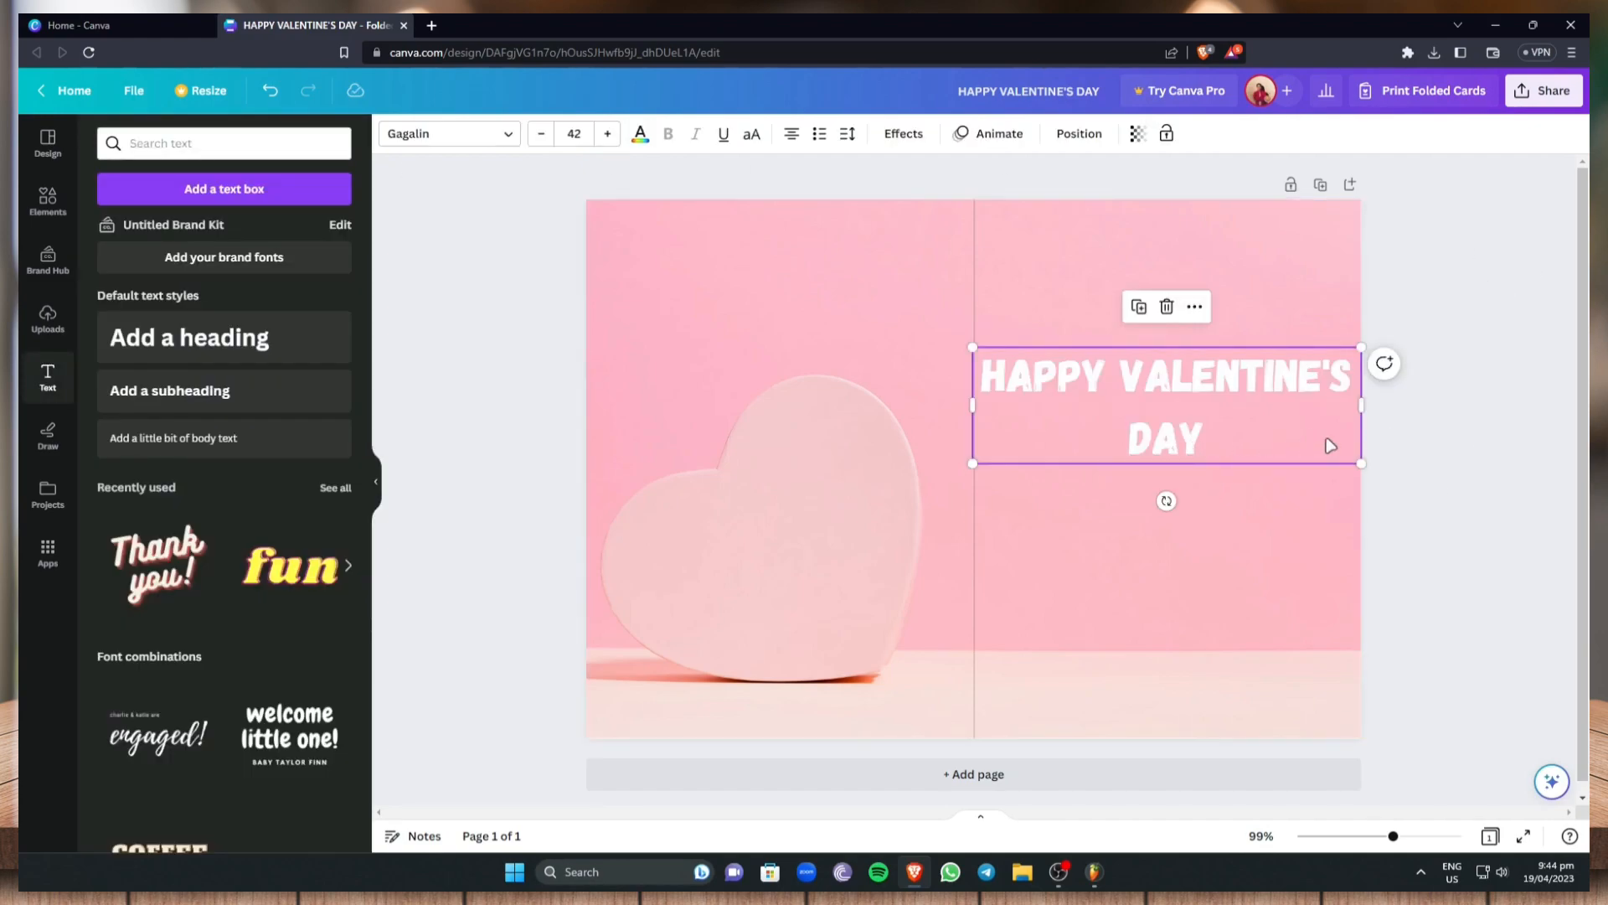
{"action": "left_click", "coordinate": [1510, 381]}
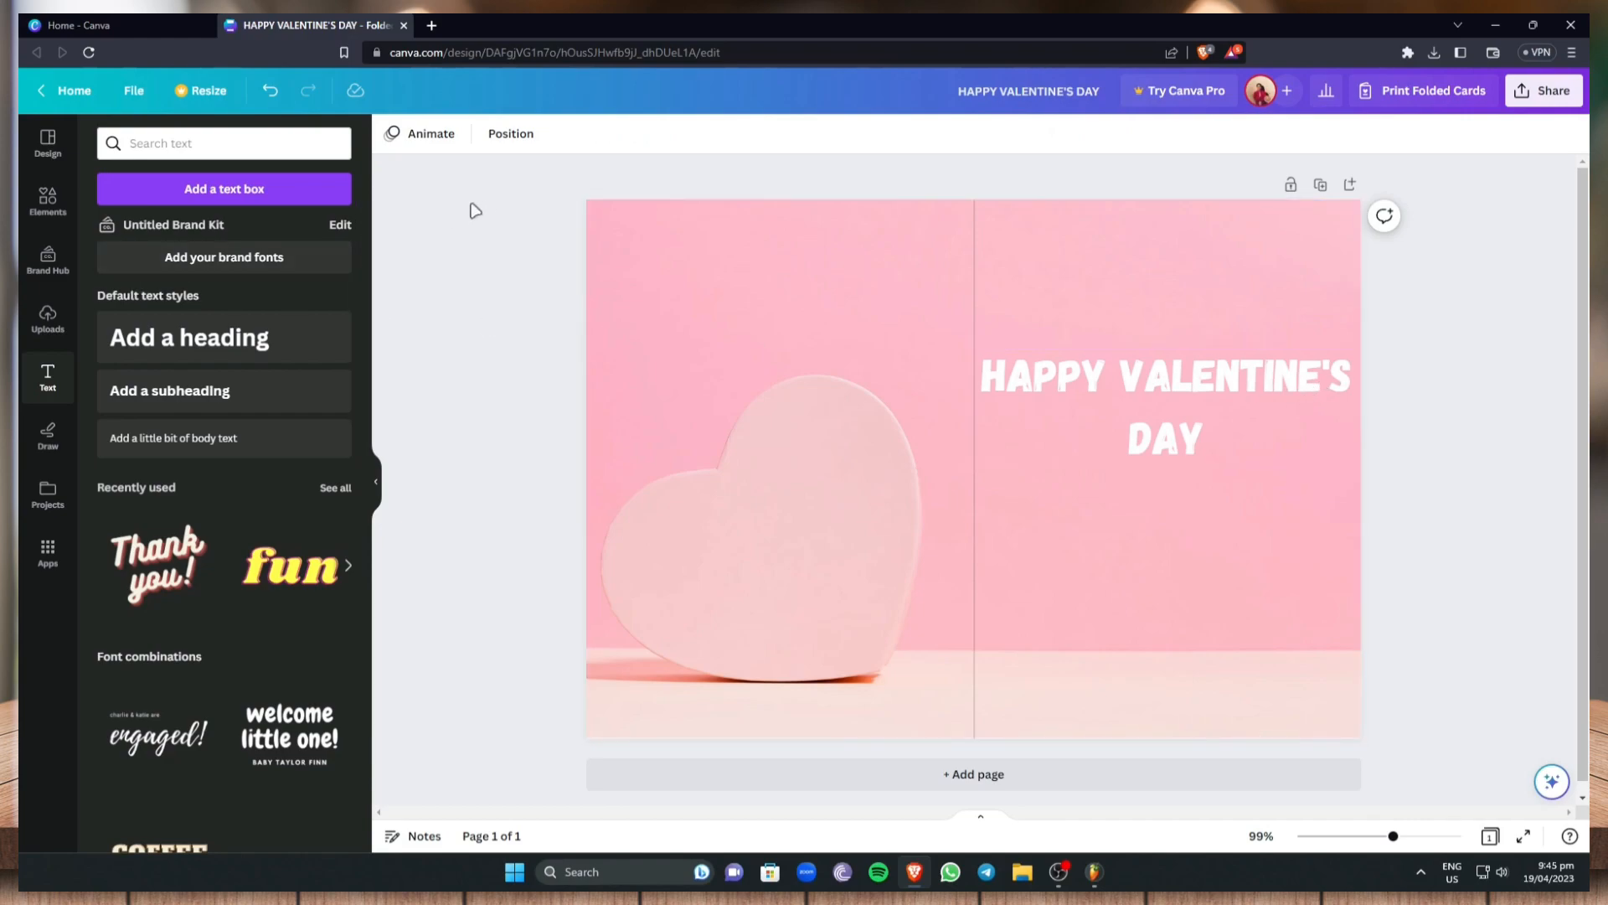
Add a rounded square shape behind the greeting text and widen it to span the card's right half
{"action": "left_click", "coordinate": [49, 209]}
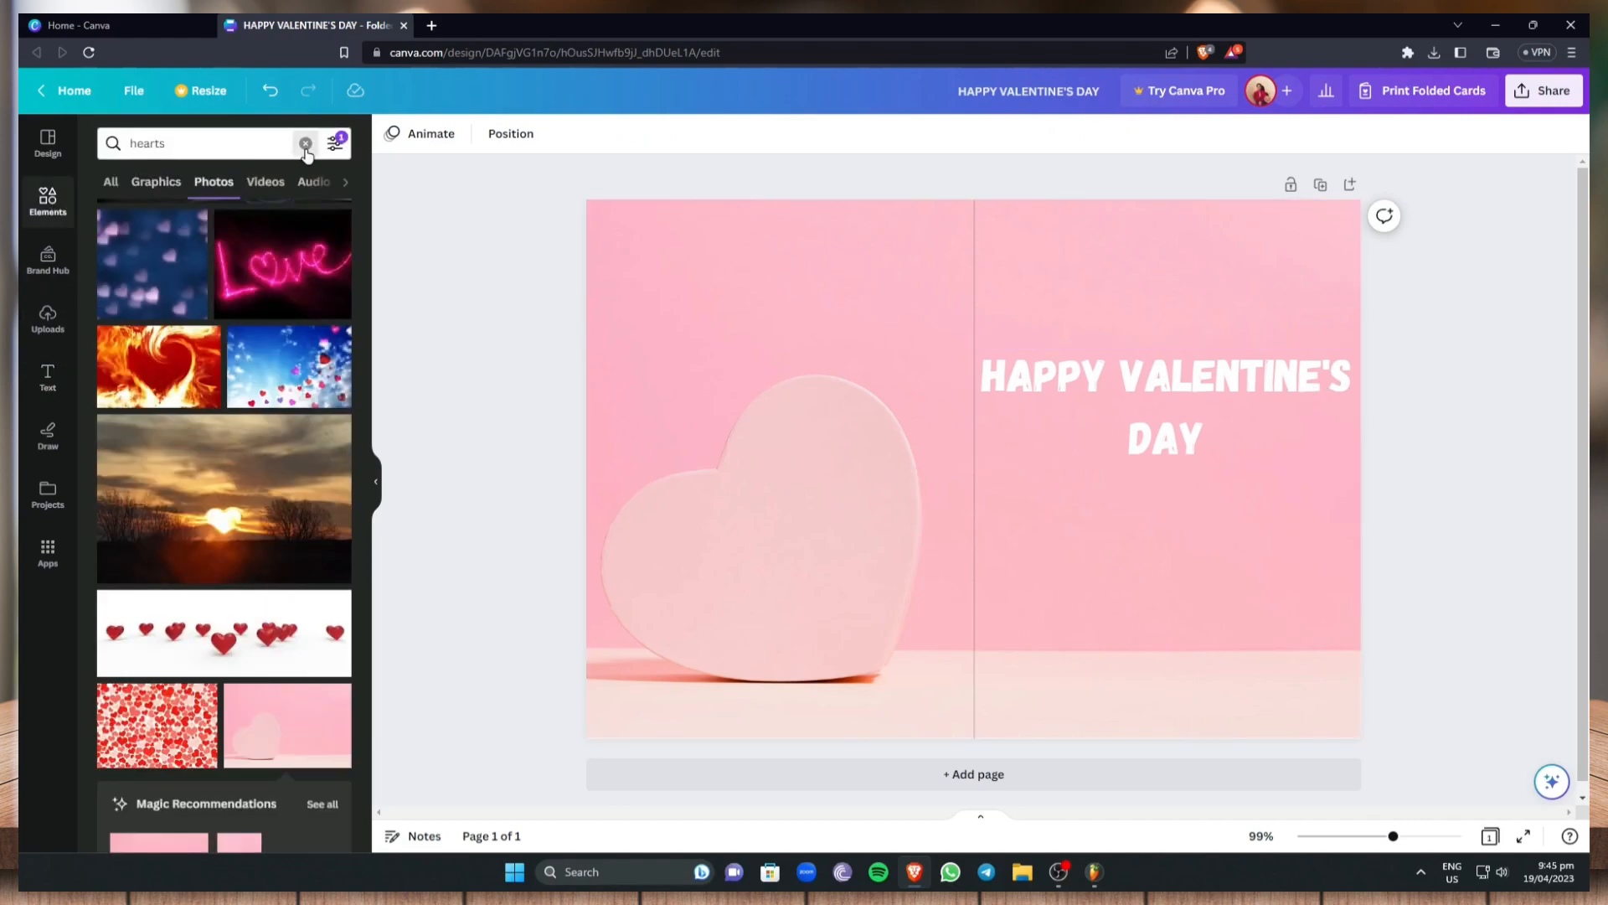
{"action": "left_click", "coordinate": [306, 144]}
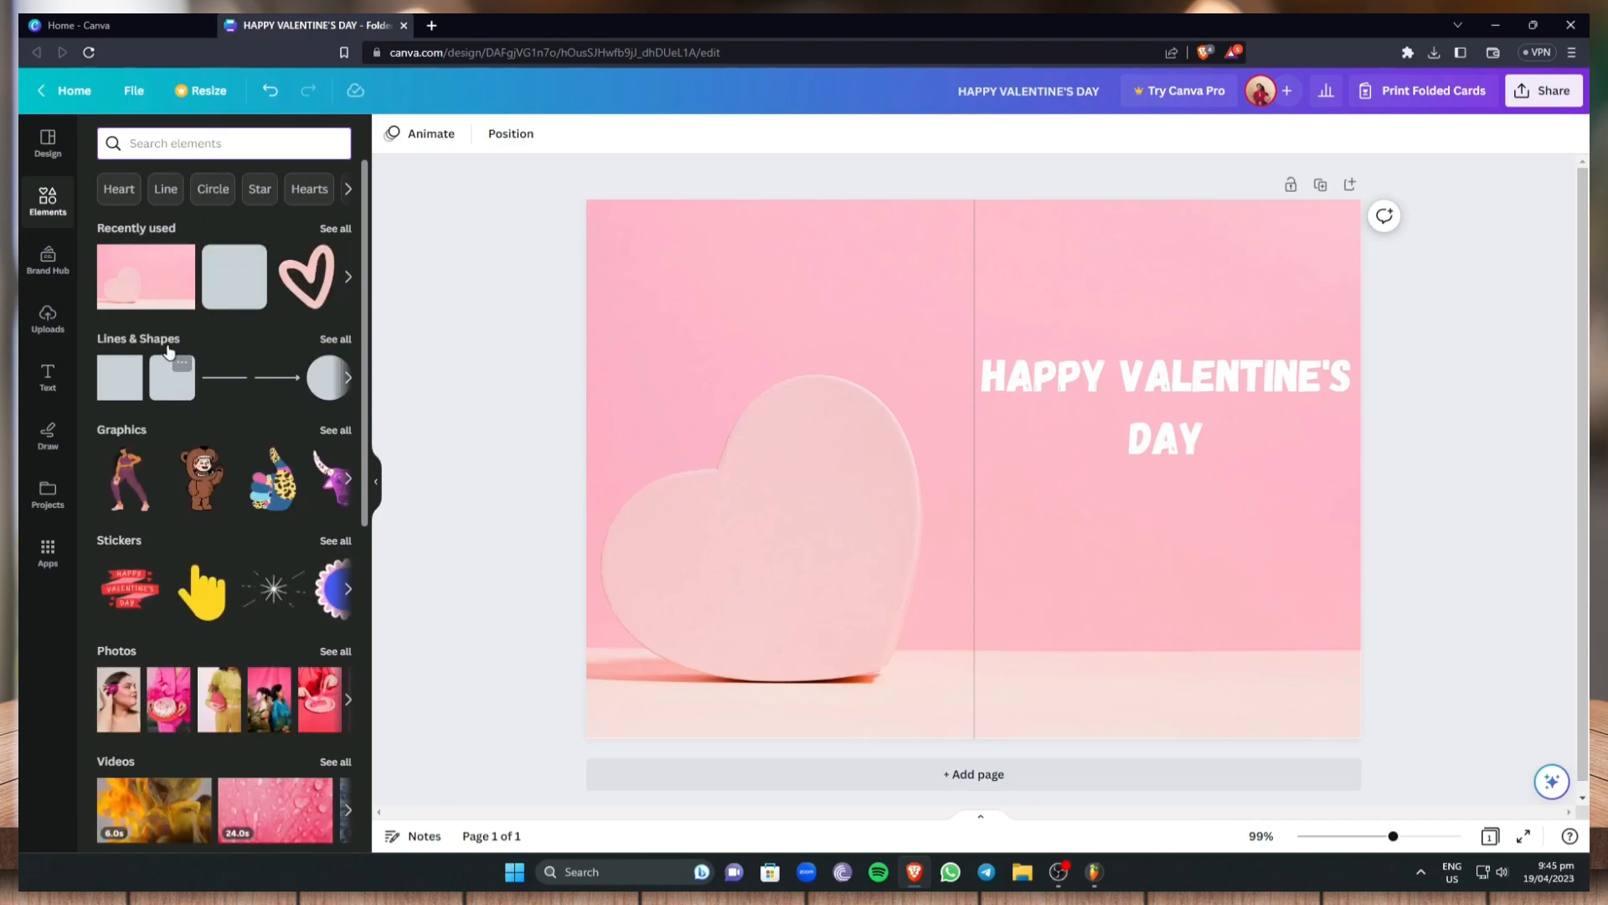
{"action": "left_click", "coordinate": [339, 340]}
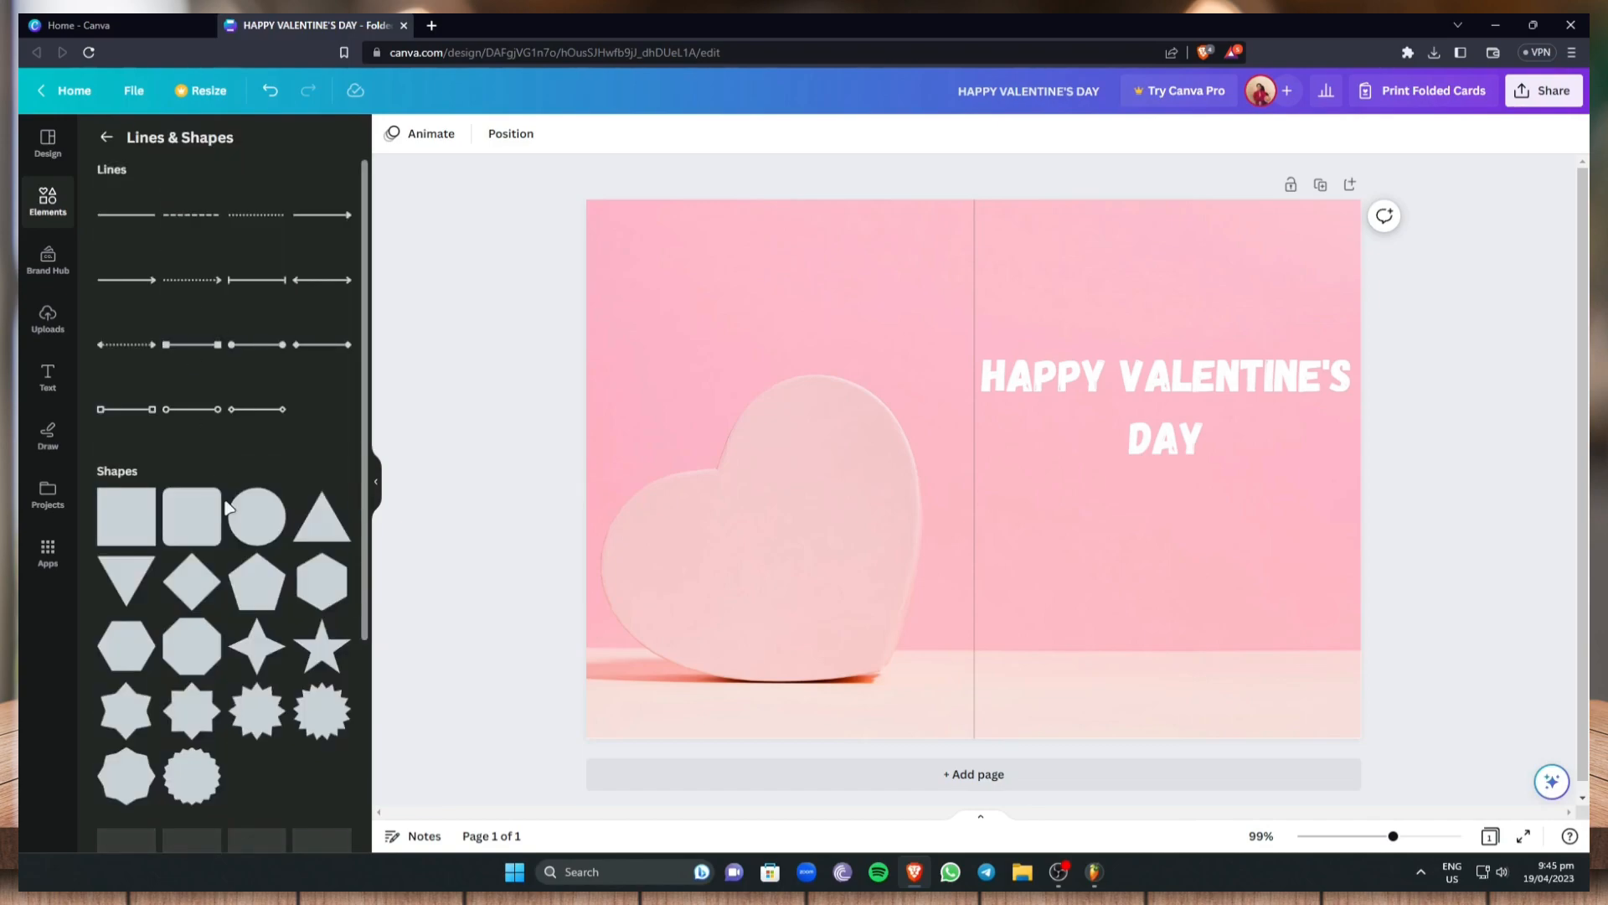
{"action": "scroll", "coordinate": [226, 506], "scroll_direction": "down", "scroll_amount": 2}
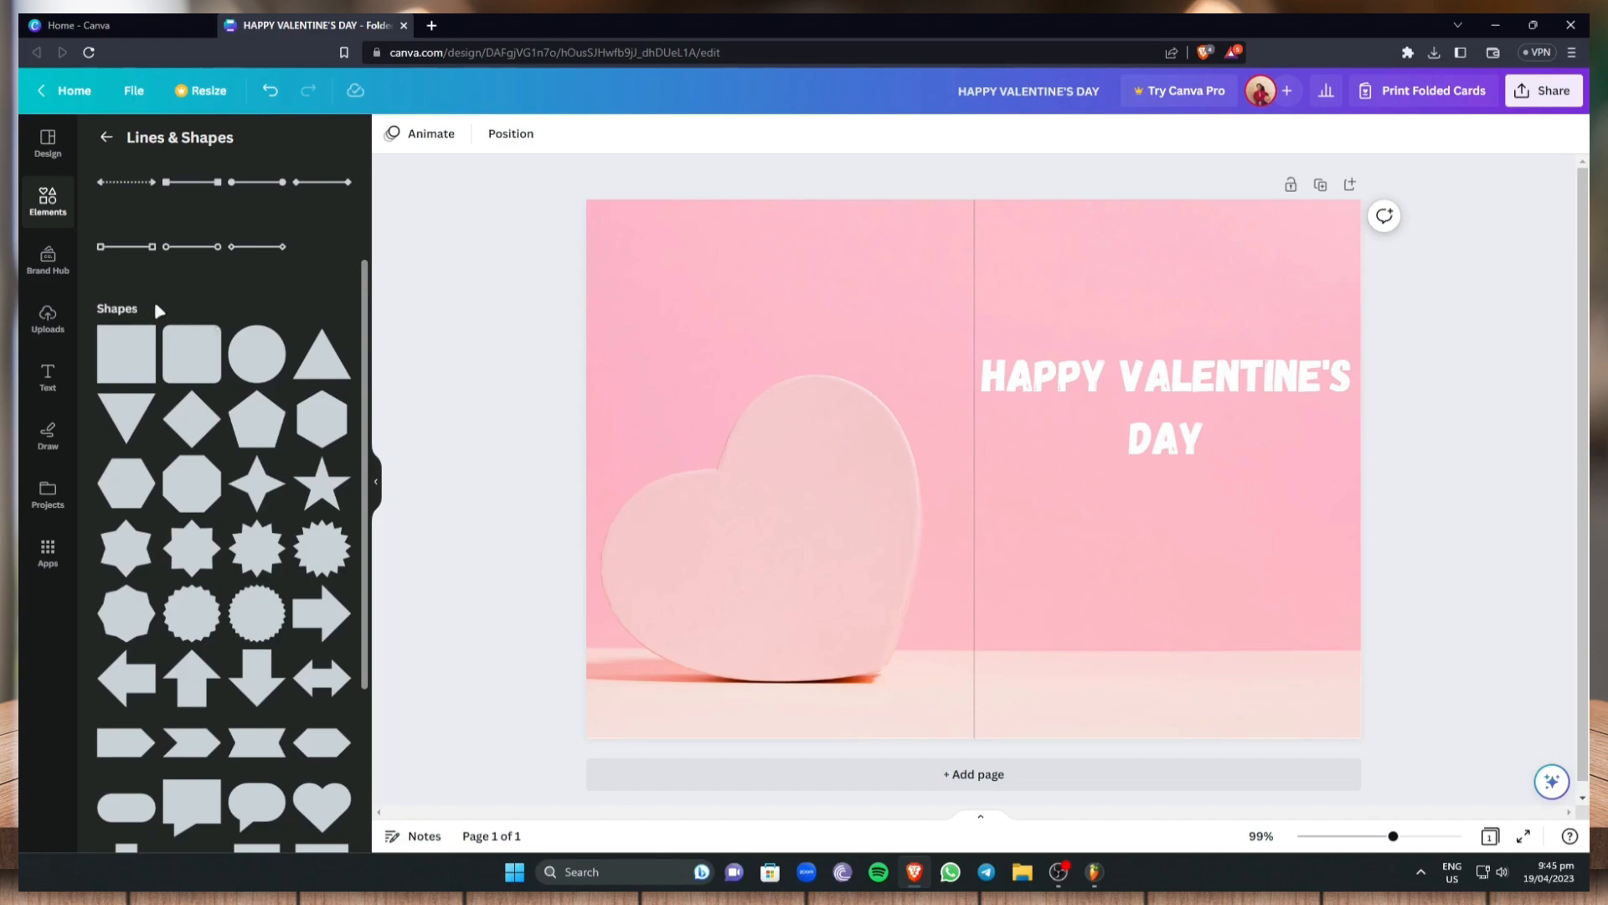
{"action": "left_click", "coordinate": [186, 366]}
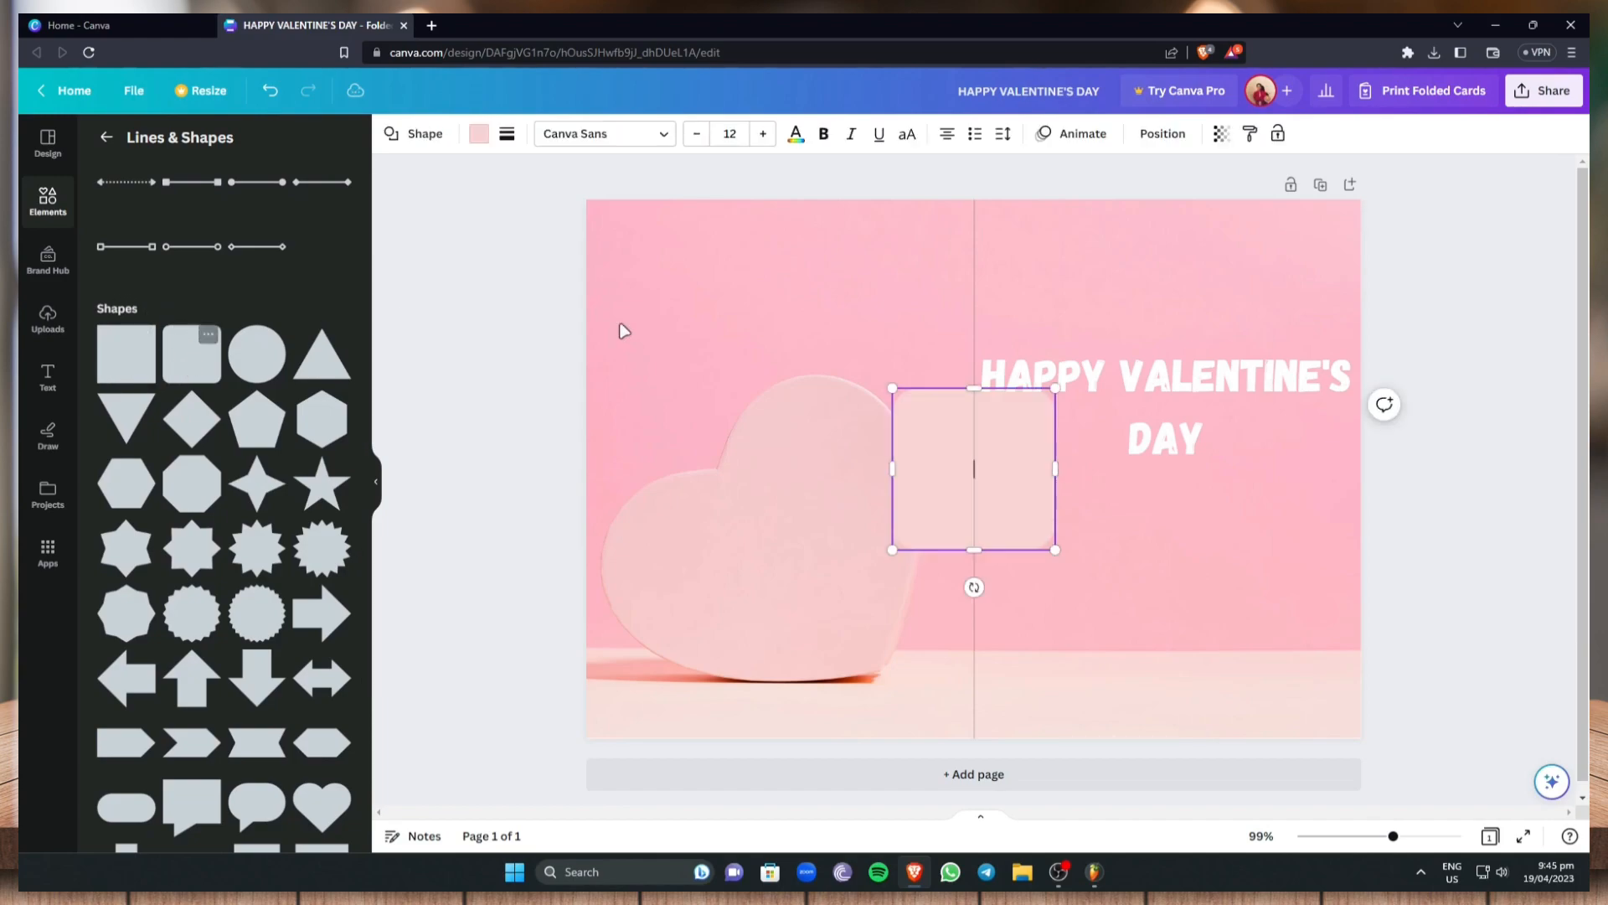
{"action": "left_click_drag", "start_coordinate": [1008, 513], "coordinate": [1358, 393]}
{"action": "left_click", "coordinate": [1511, 384]}
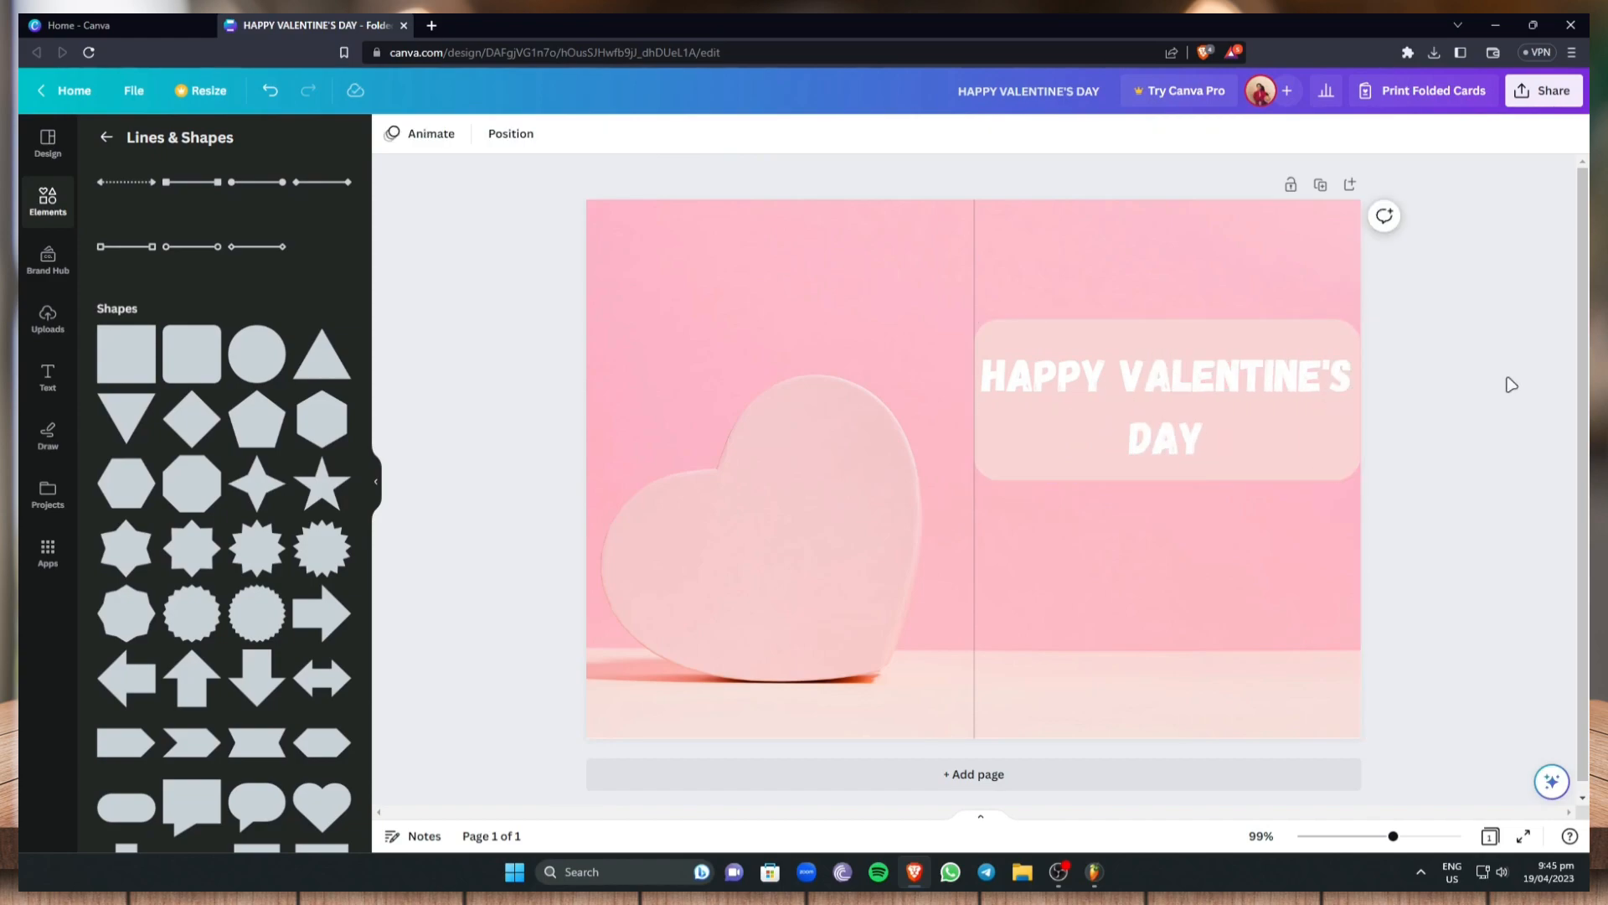
Shrink the greeting's rounded box to leave a small margin, and fit the greeting text inside it at font size 38.6
{"action": "left_click", "coordinate": [1009, 475]}
{"action": "left_click_drag", "start_coordinate": [976, 480], "coordinate": [985, 475]}
{"action": "left_click_drag", "start_coordinate": [1361, 474], "coordinate": [1330, 457]}
{"action": "left_click", "coordinate": [1188, 408]}
{"action": "left_click_drag", "start_coordinate": [1166, 382], "coordinate": [1177, 377]}
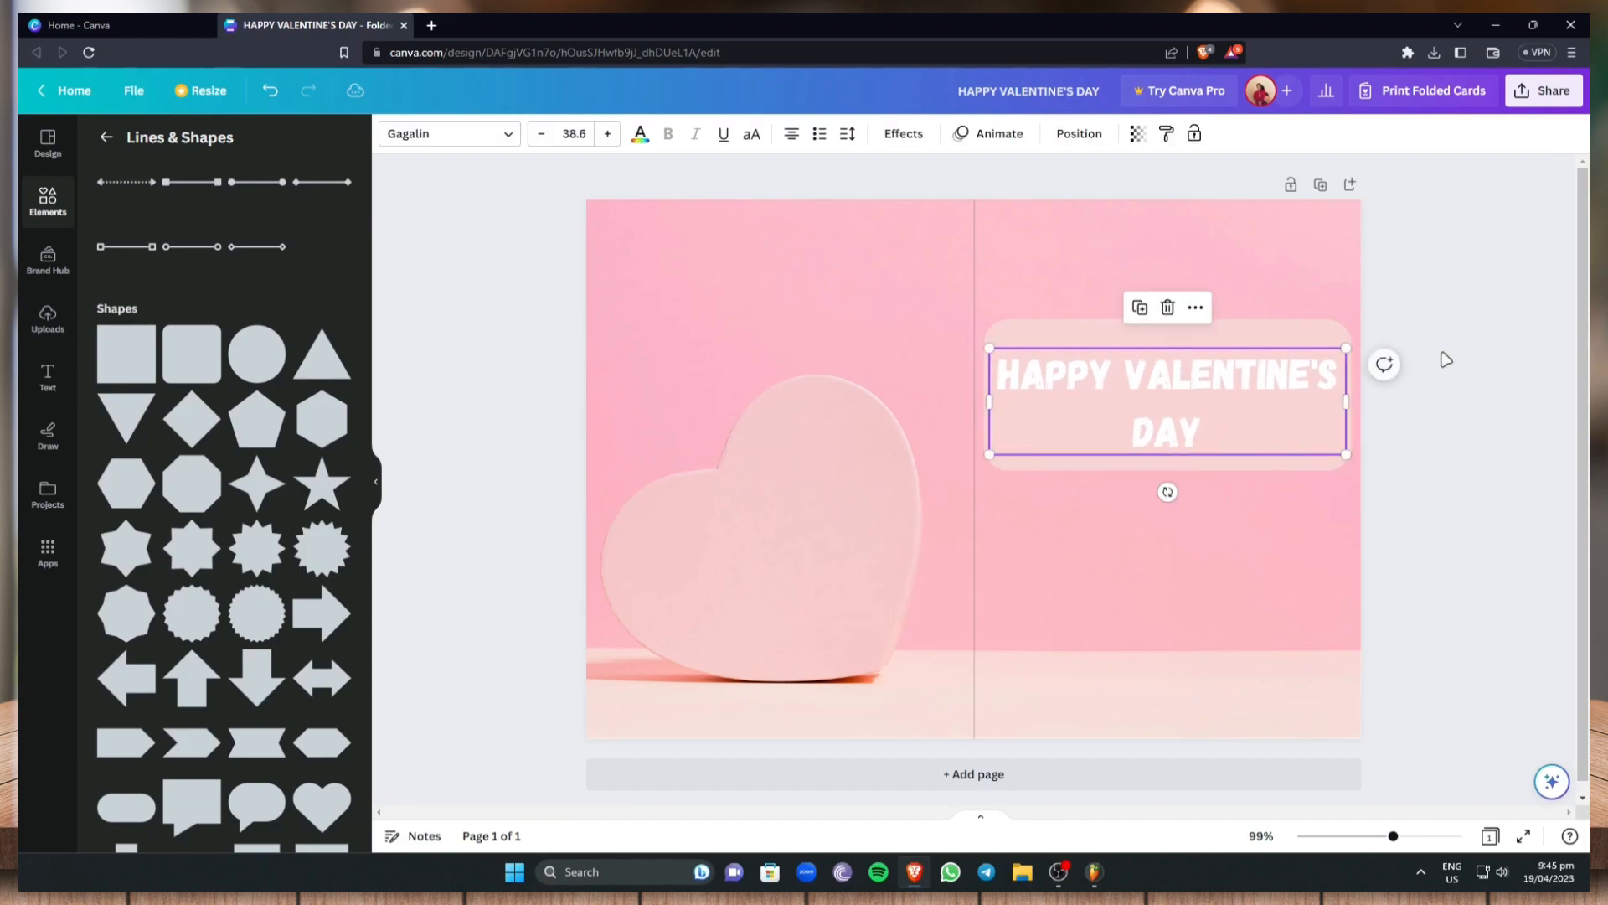
{"action": "left_click", "coordinate": [1508, 352]}
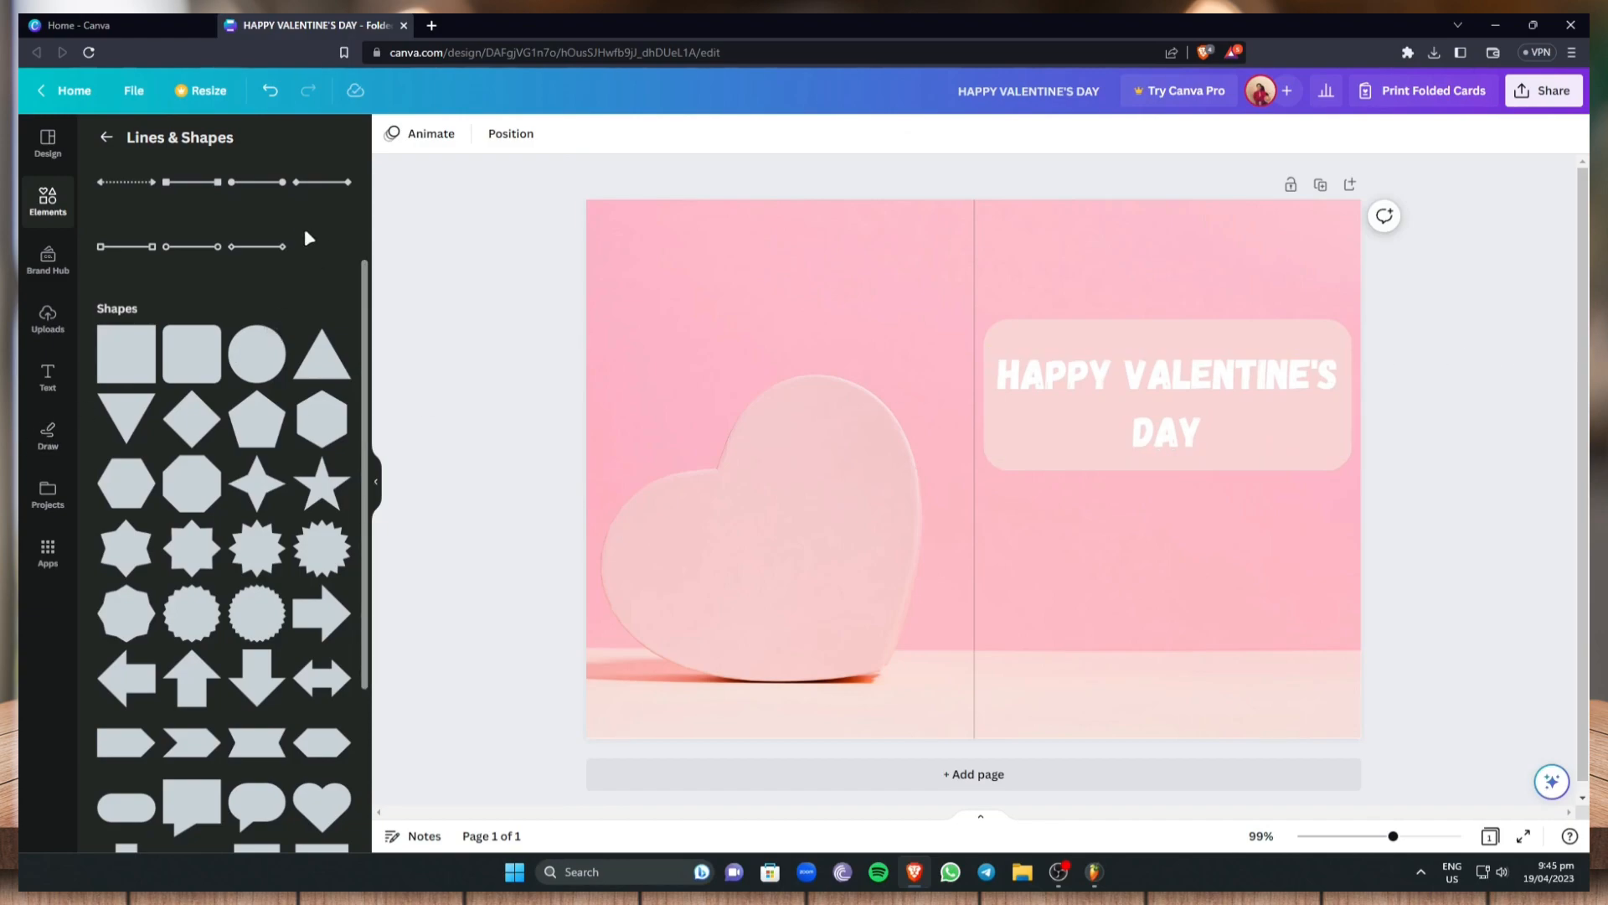
Add a new text box to the card reading "I LOVE YOU"
{"action": "left_click", "coordinate": [50, 394]}
{"action": "left_click", "coordinate": [241, 190]}
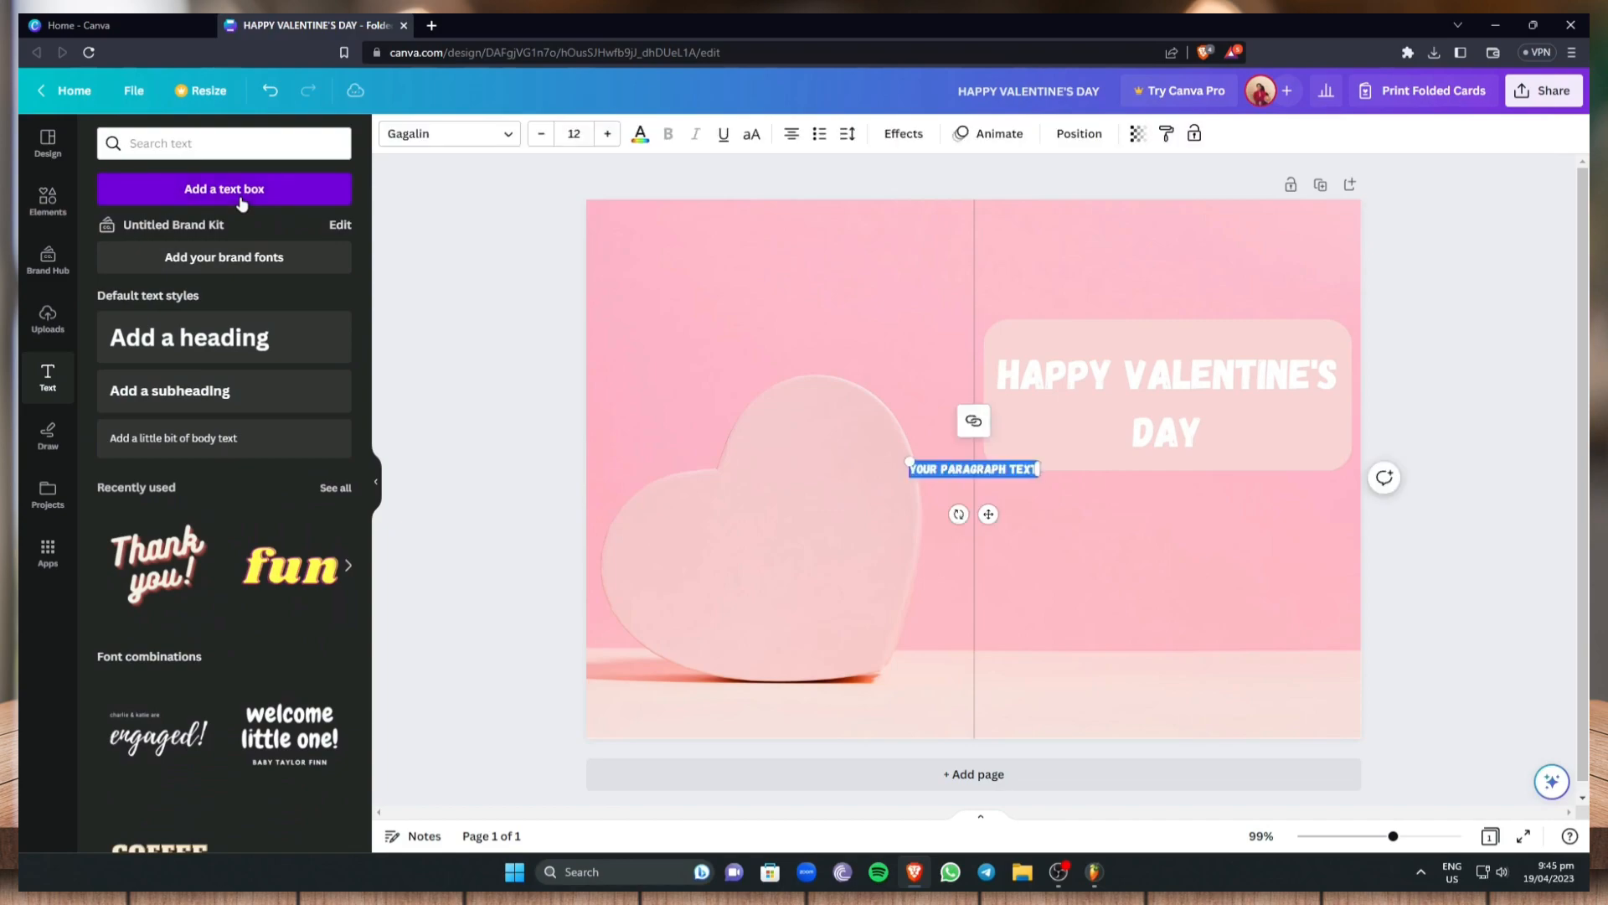
{"action": "left_click", "coordinate": [1016, 469]}
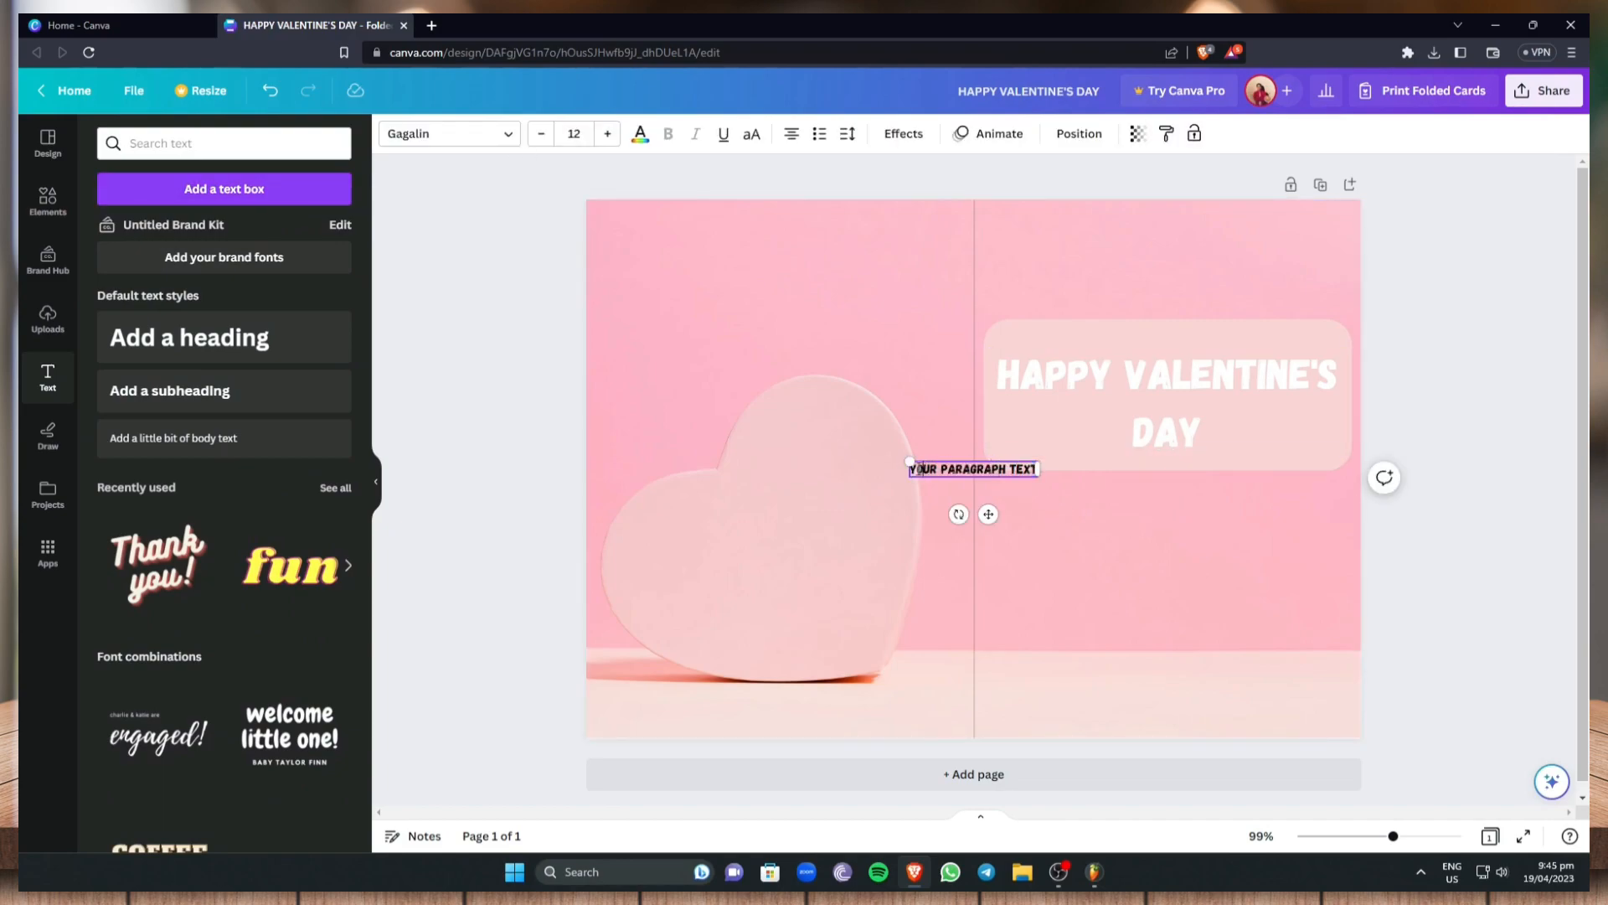
{"action": "left_click_drag", "start_coordinate": [912, 469], "coordinate": [1061, 483]}
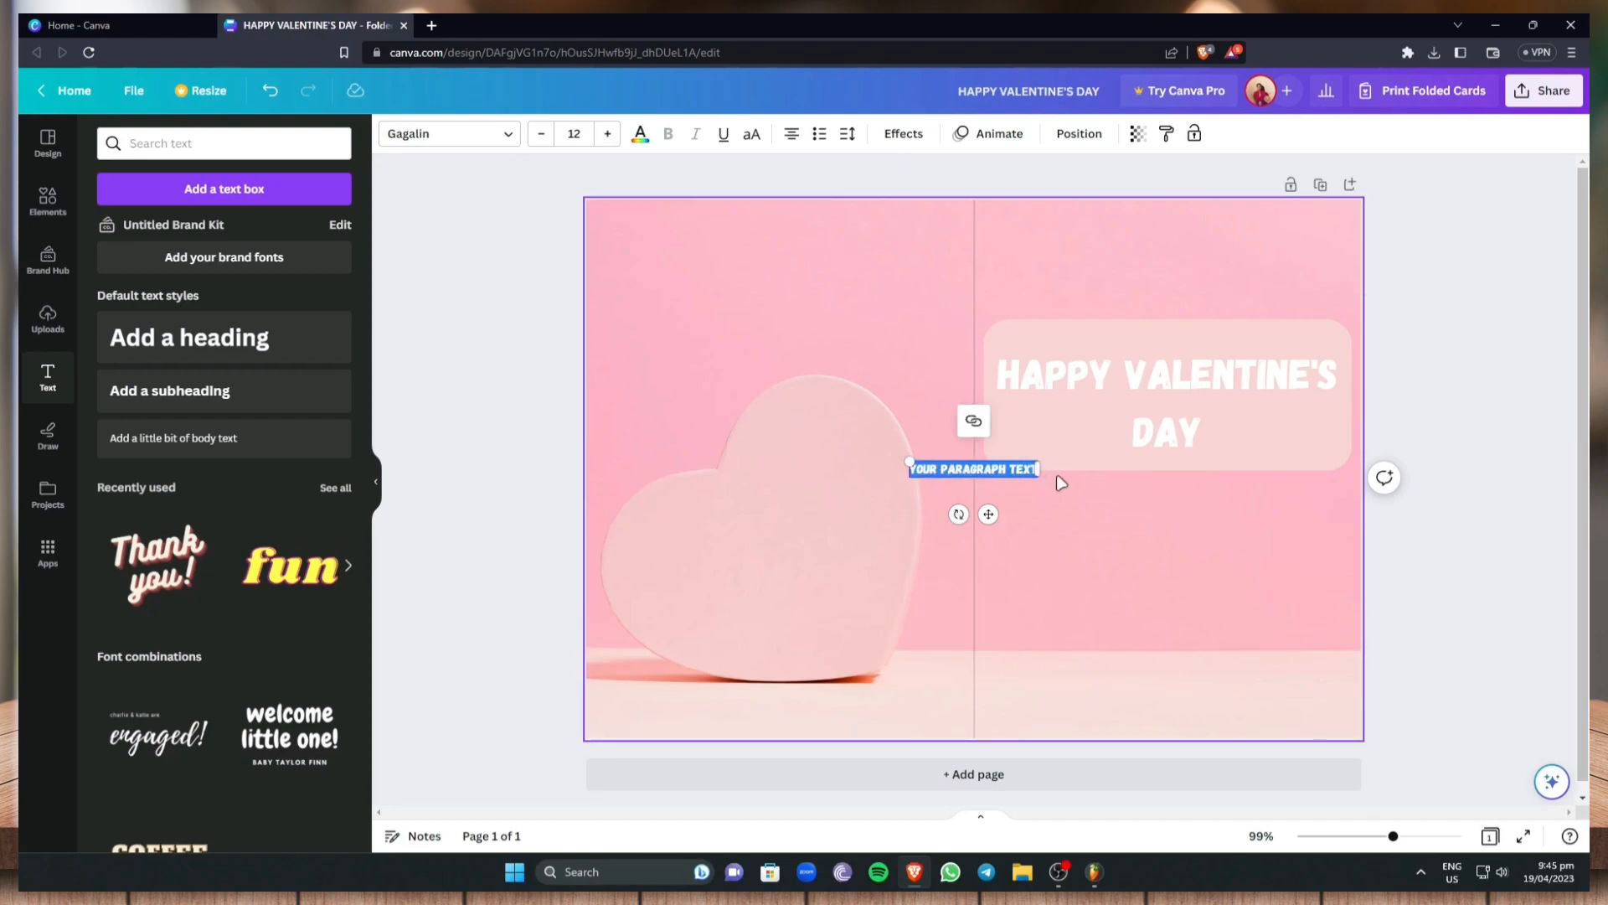
{"action": "key", "text": "BackSpace"}
{"action": "type", "text": "I LOVE YOU"}
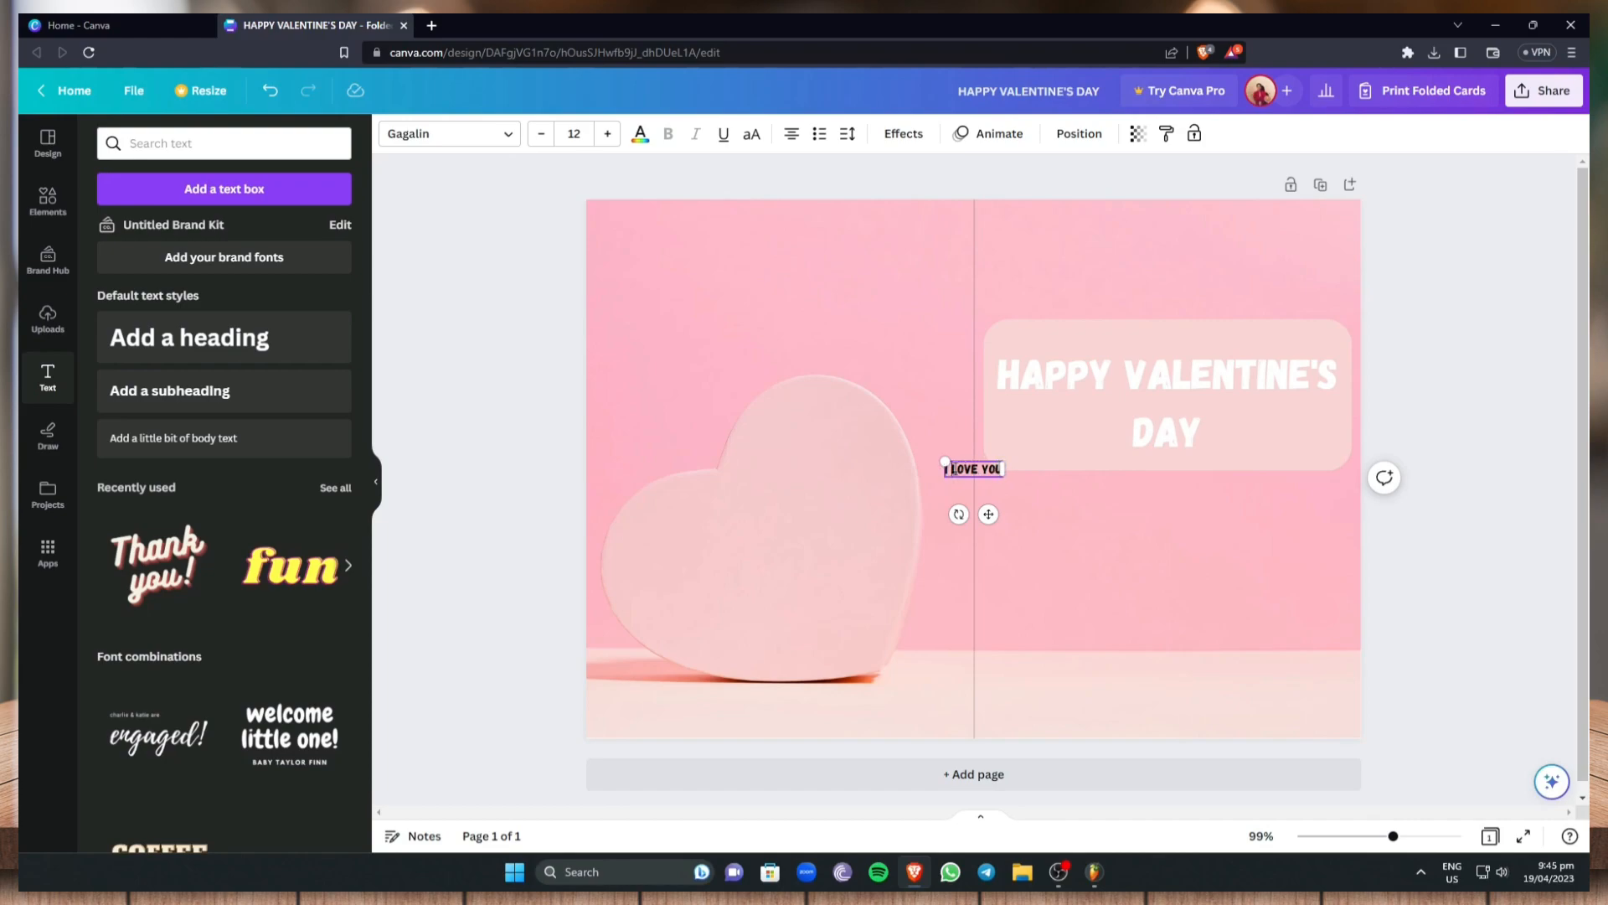
Set the "I LOVE YOU" text to font size 64 and move it below the greeting's rounded box
{"action": "left_click", "coordinate": [573, 134]}
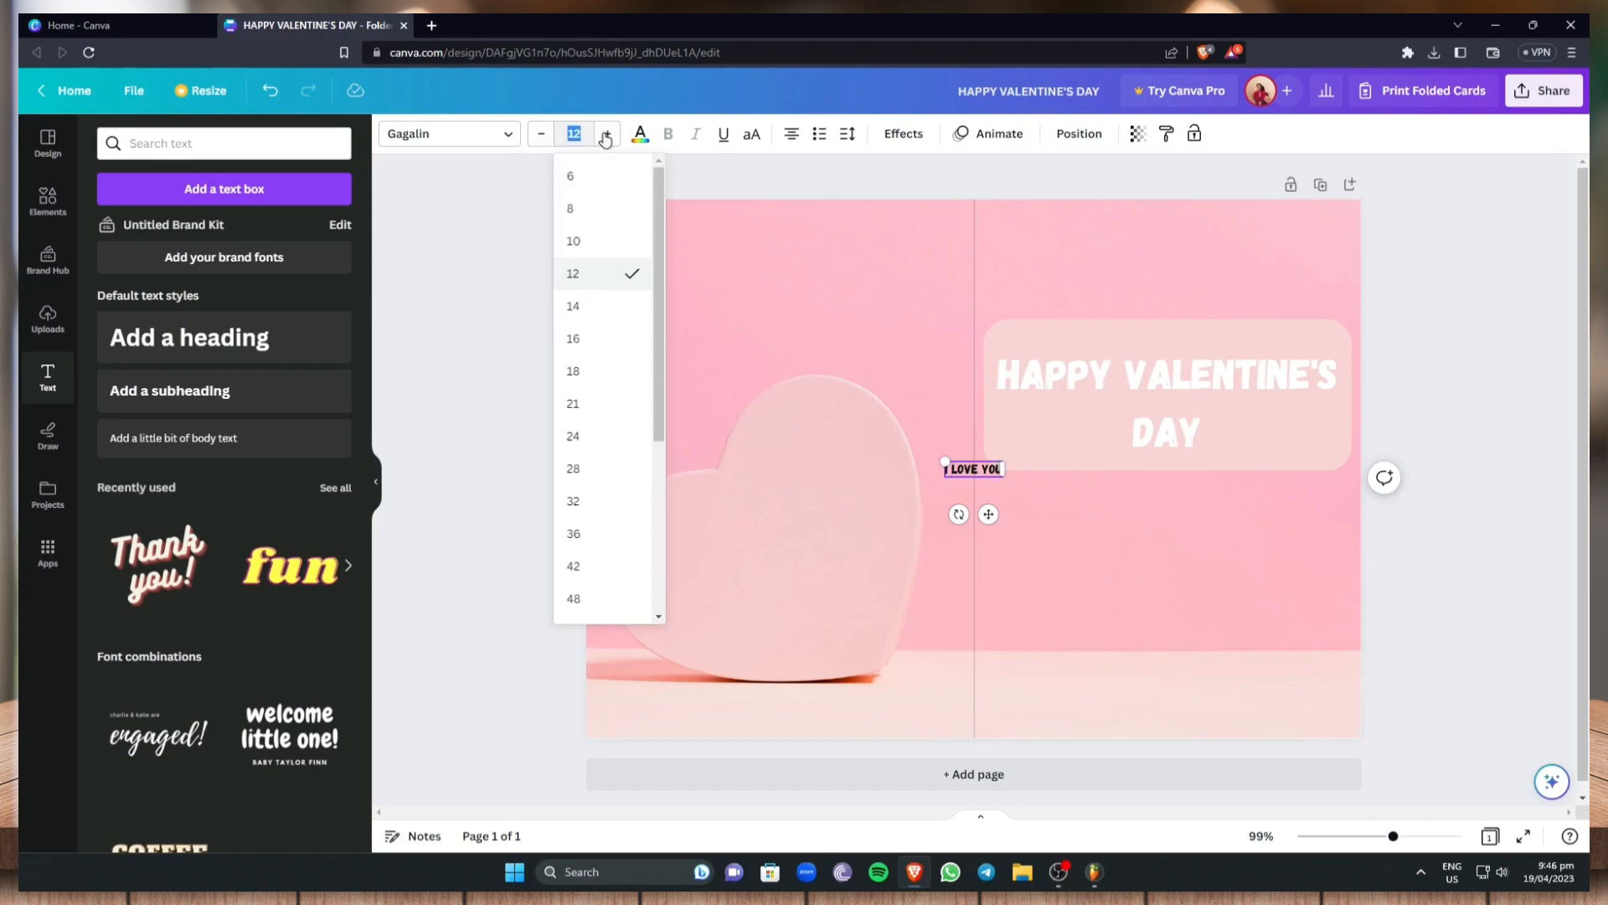
{"action": "scroll", "coordinate": [611, 428], "scroll_direction": "down", "scroll_amount": 2}
{"action": "left_click", "coordinate": [585, 402]}
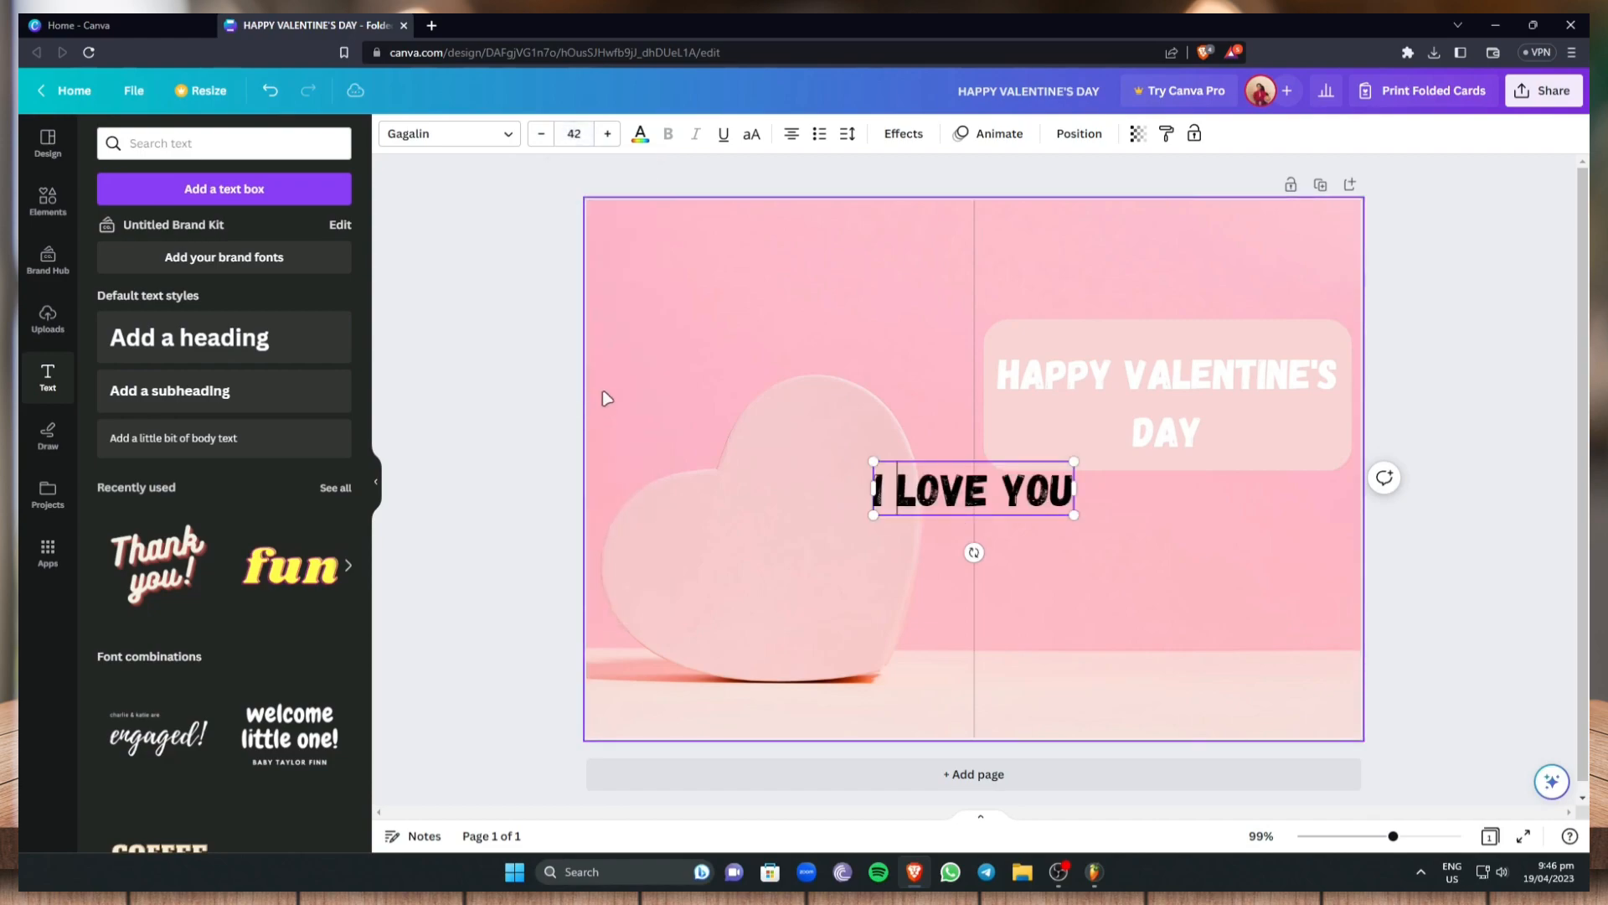
{"action": "left_click", "coordinate": [586, 134]}
{"action": "left_click", "coordinate": [578, 484]}
{"action": "left_click", "coordinate": [1530, 359]}
{"action": "left_click_drag", "start_coordinate": [1030, 506], "coordinate": [1226, 552]}
{"action": "left_click", "coordinate": [1190, 564]}
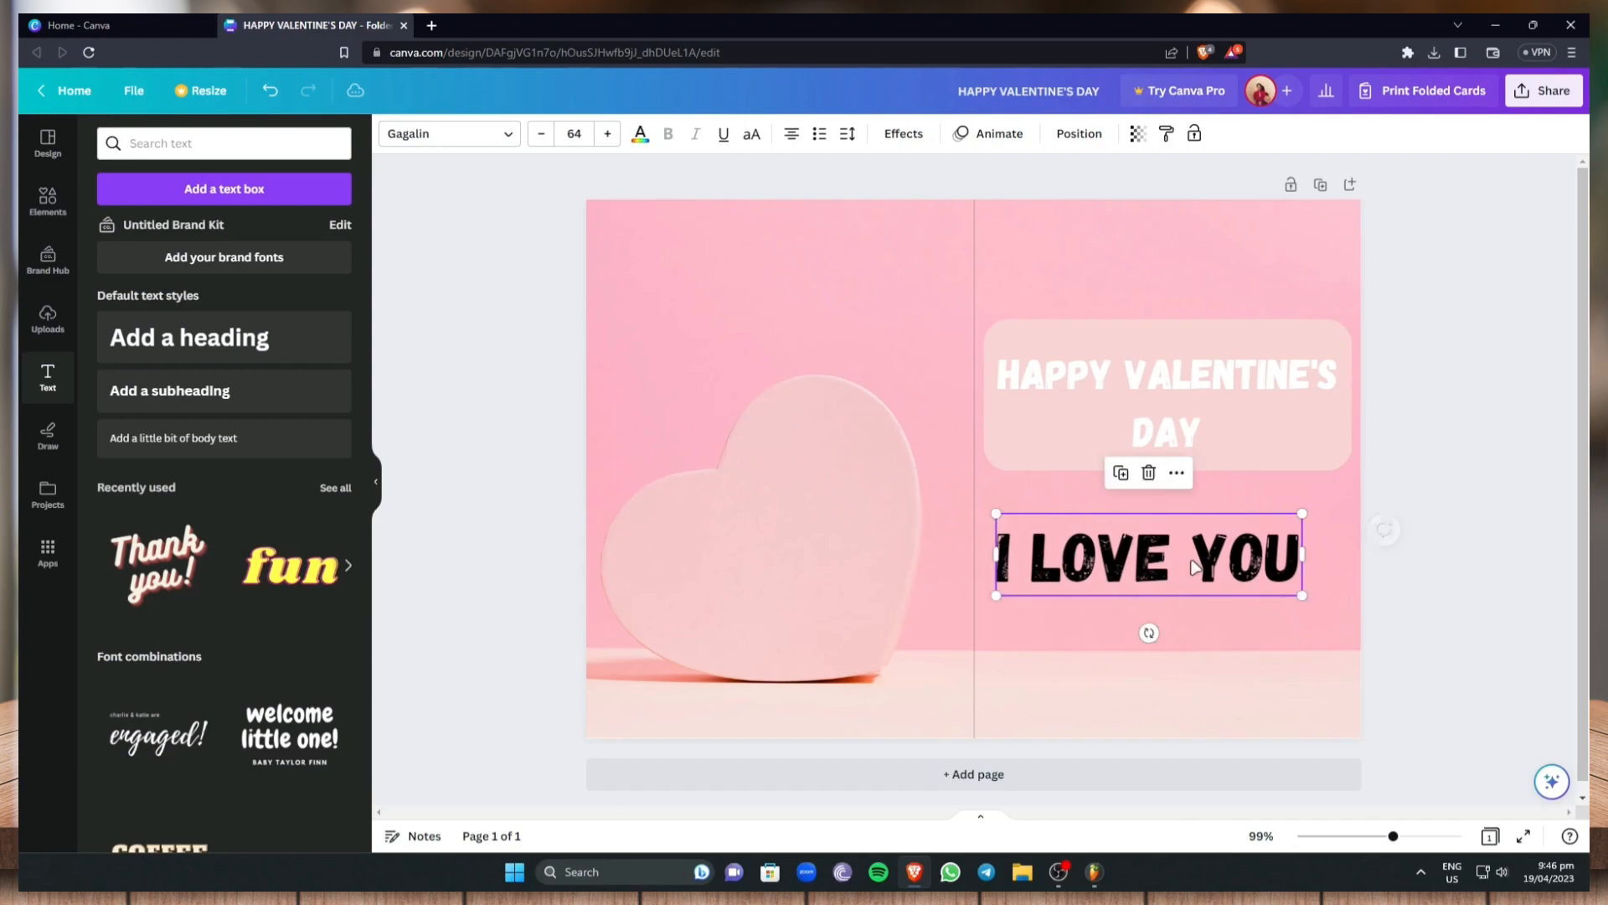
Color the "I LOVE YOU" text white and center it beneath the greeting's rounded box
{"action": "left_click", "coordinate": [640, 133]}
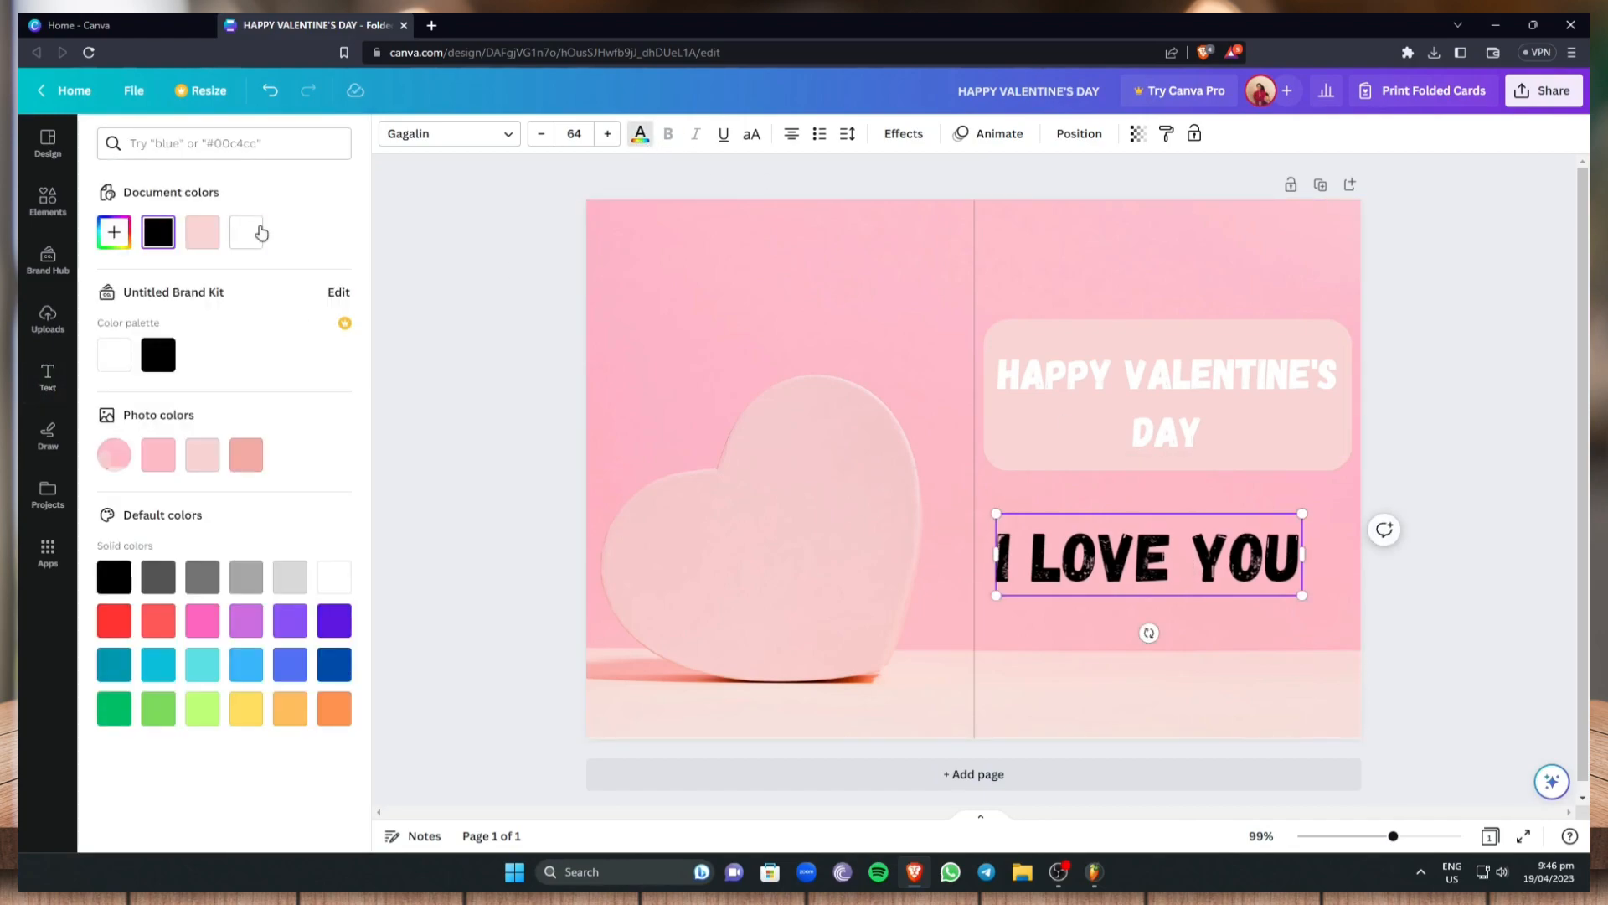
{"action": "left_click_drag", "start_coordinate": [998, 527], "coordinate": [1211, 550]}
{"action": "left_click", "coordinate": [1368, 388]}
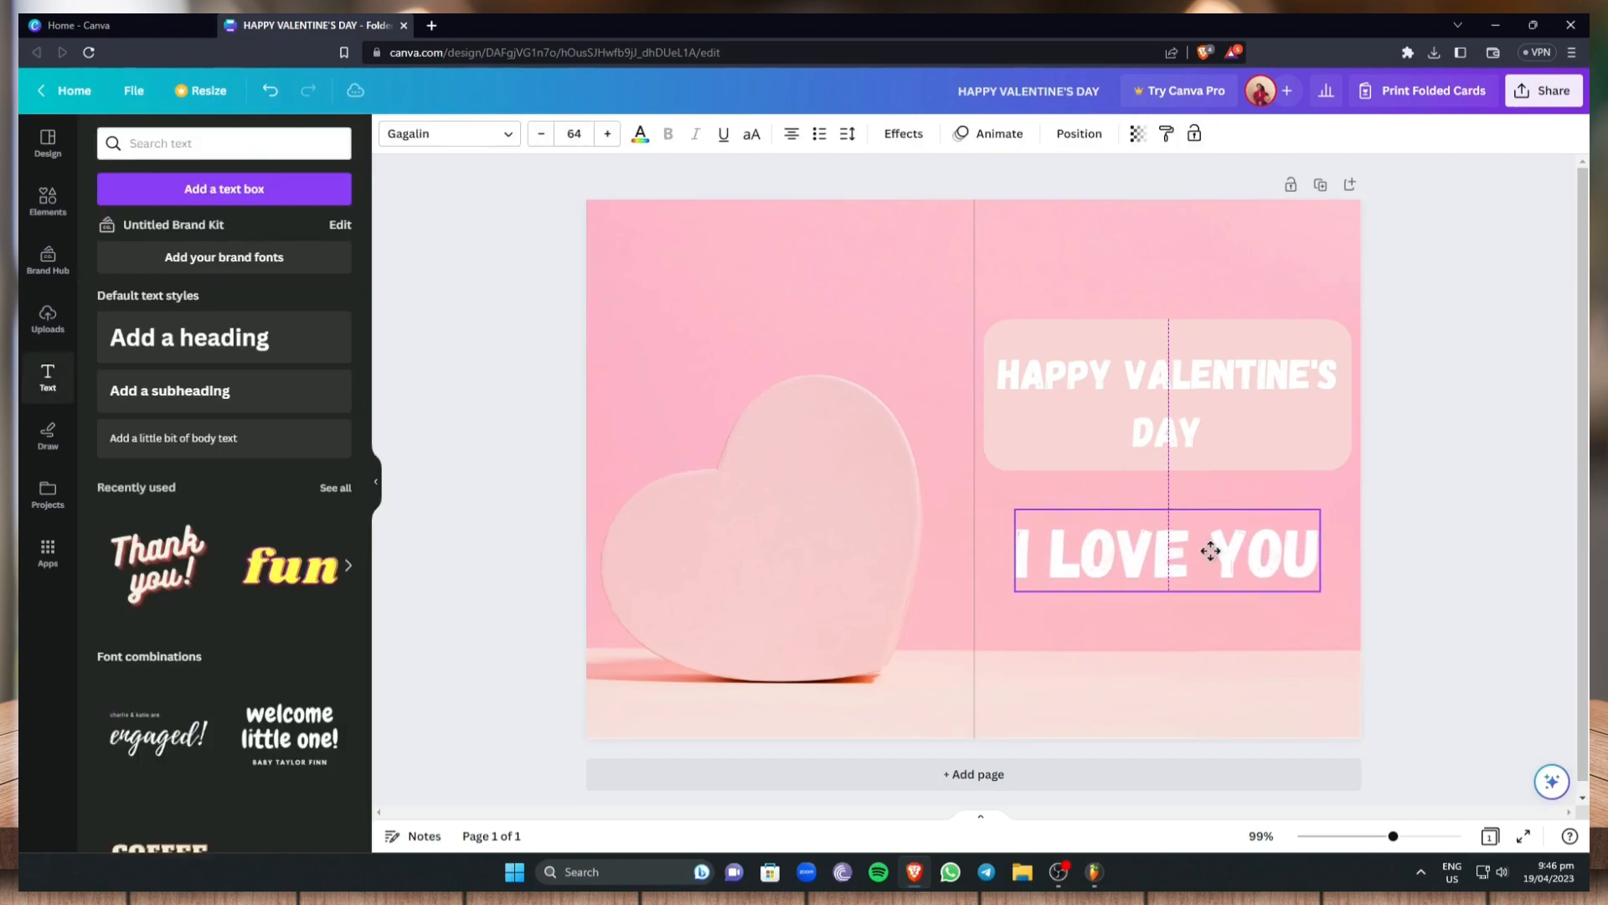
{"action": "double_click", "coordinate": [1211, 550]}
{"action": "key", "text": "Escape"}
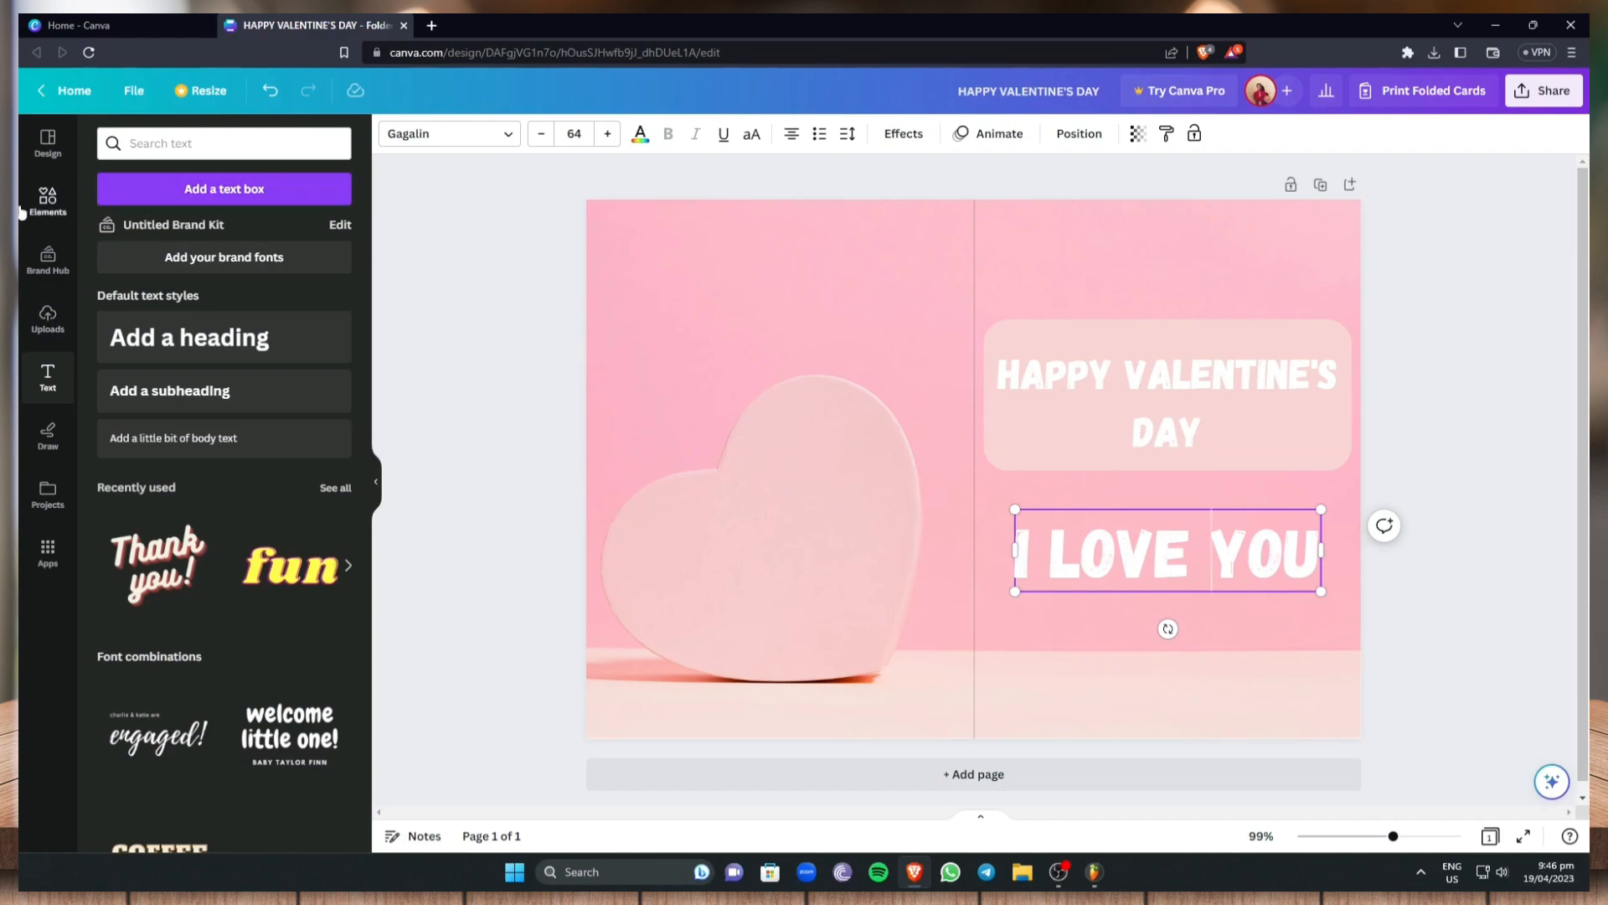
Place a second rounded square behind the "I LOVE YOU" text, sized to match the width of the greeting's box
{"action": "left_click", "coordinate": [48, 202]}
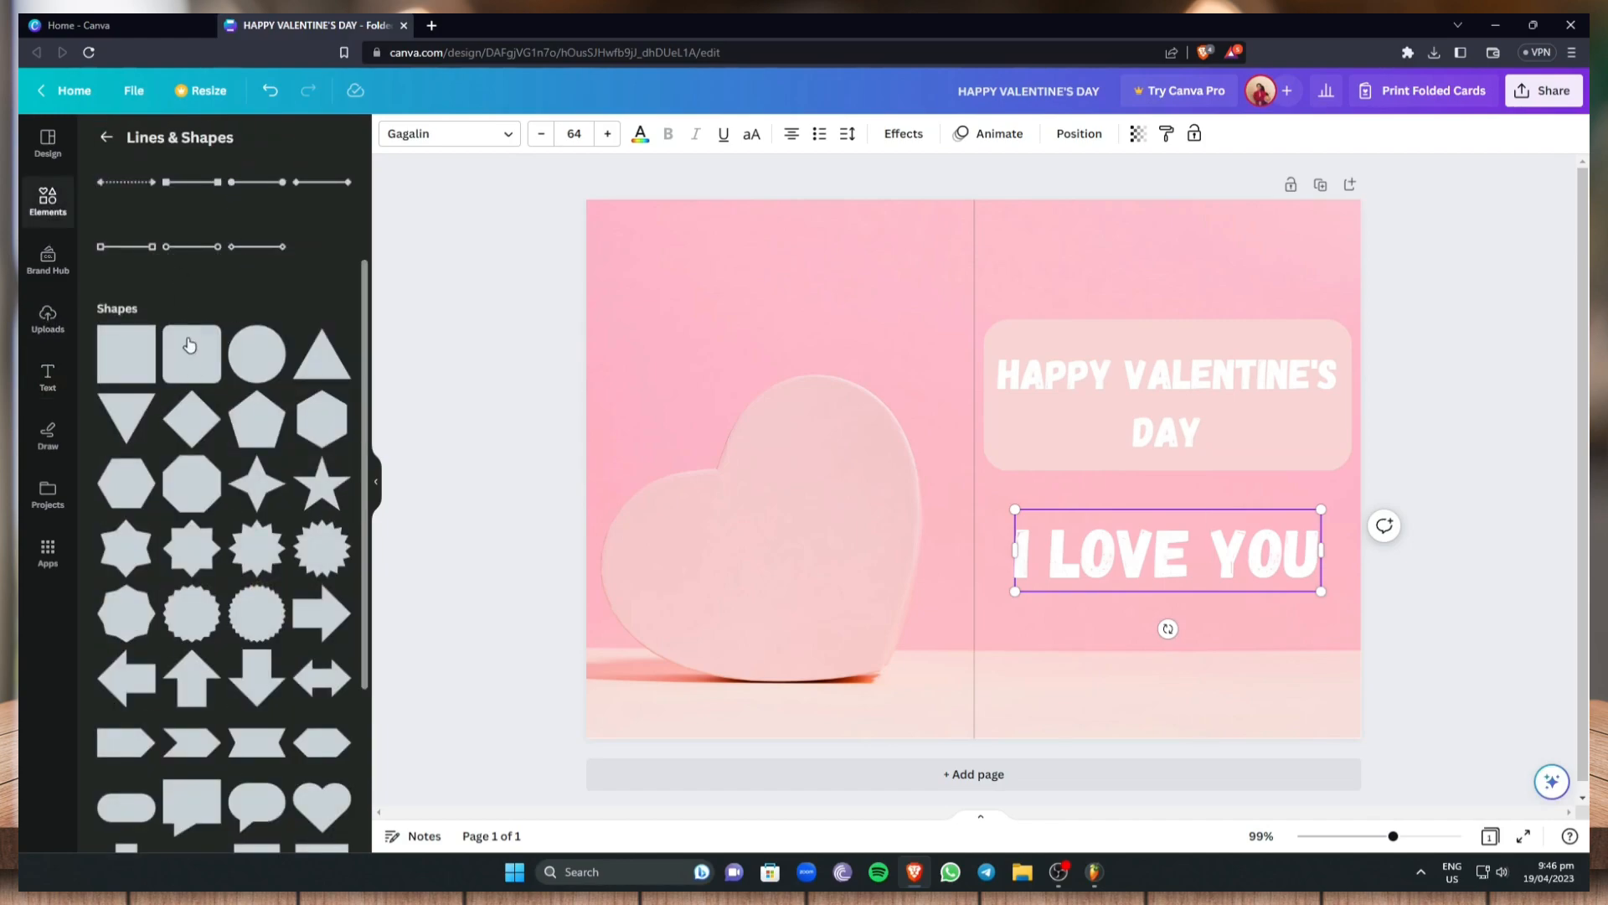
{"action": "left_click", "coordinate": [186, 342]}
{"action": "left_click_drag", "start_coordinate": [988, 414], "coordinate": [1074, 509]}
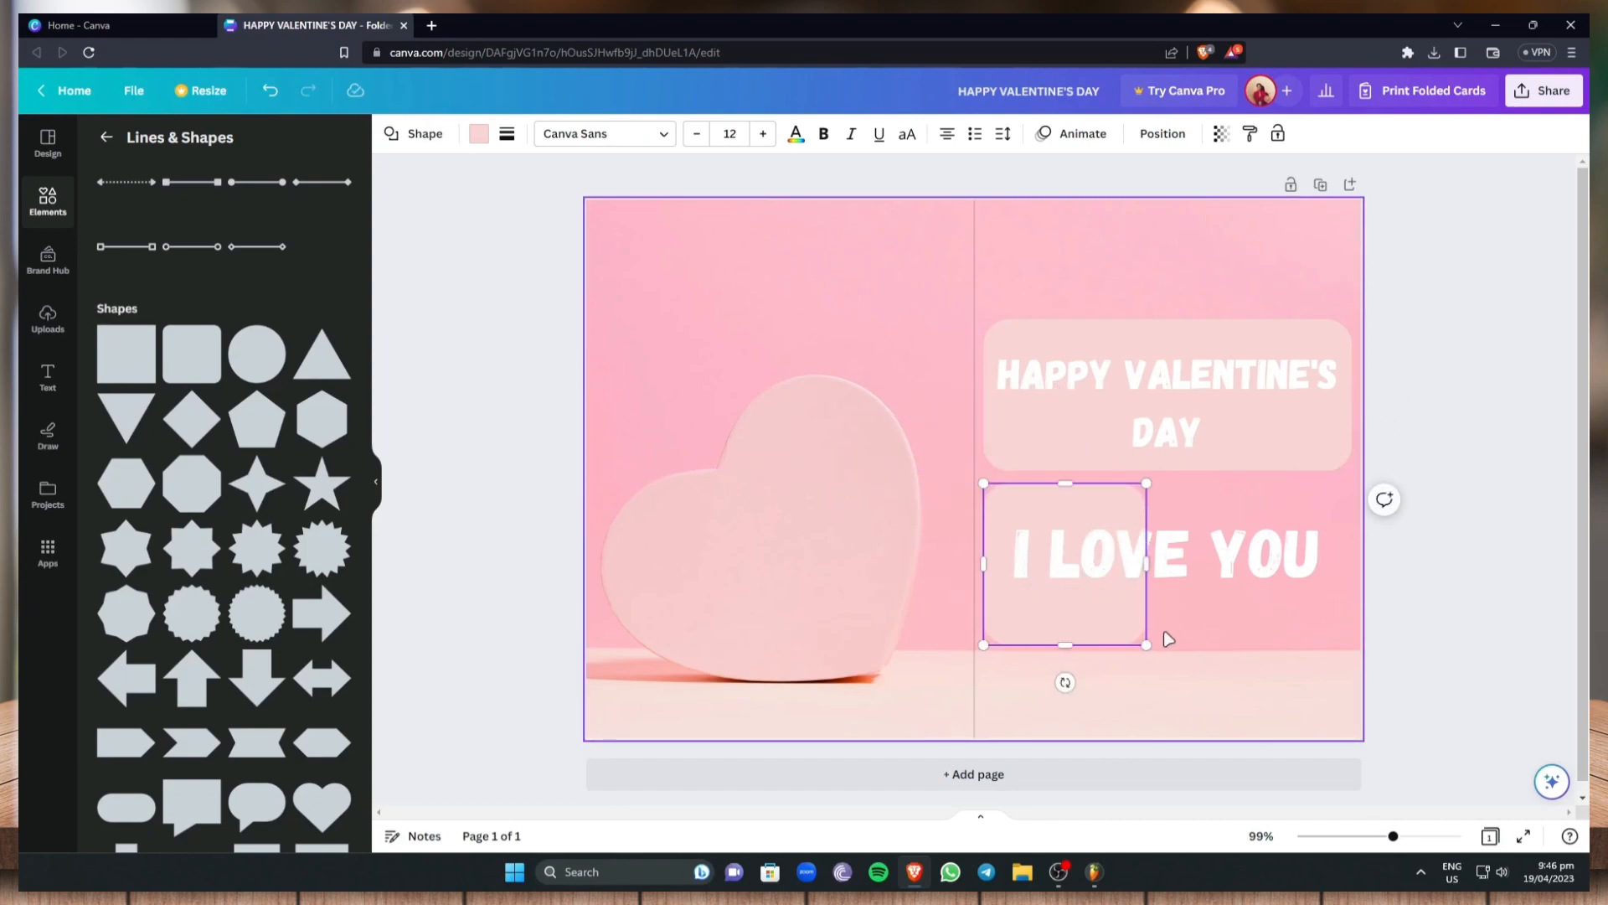
{"action": "left_click_drag", "start_coordinate": [1142, 643], "coordinate": [1126, 624]}
{"action": "left_click_drag", "start_coordinate": [1094, 507], "coordinate": [1086, 501]}
{"action": "left_click_drag", "start_coordinate": [1126, 557], "coordinate": [1352, 566]}
{"action": "left_click", "coordinate": [1560, 501]}
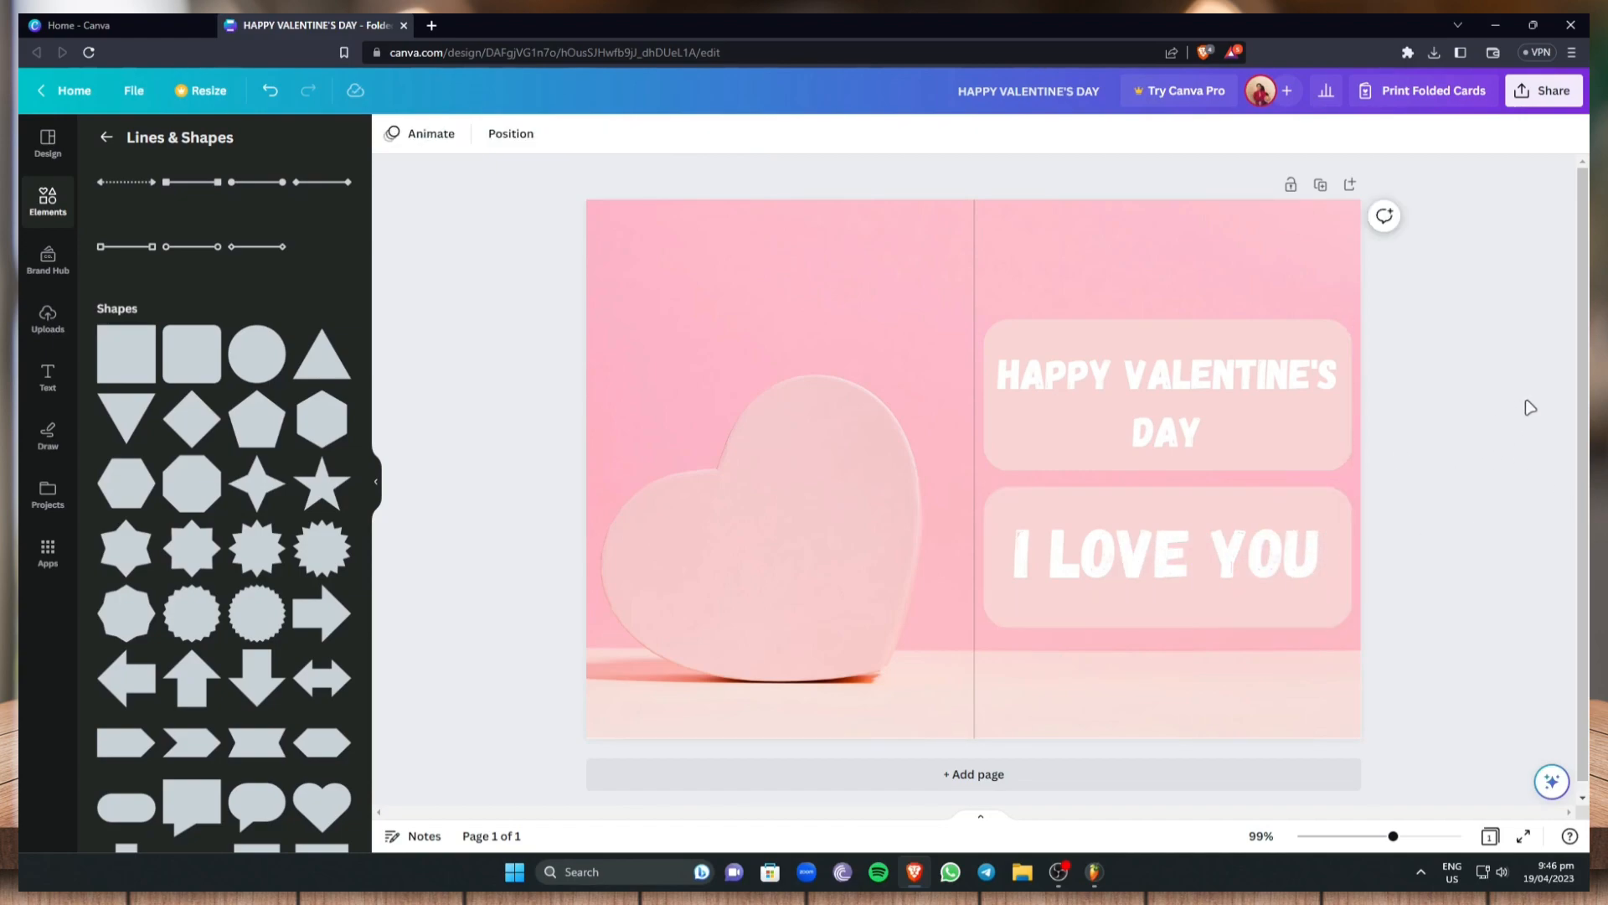
Search the elements for "flower" and show all matching graphics
{"action": "left_click", "coordinate": [106, 137]}
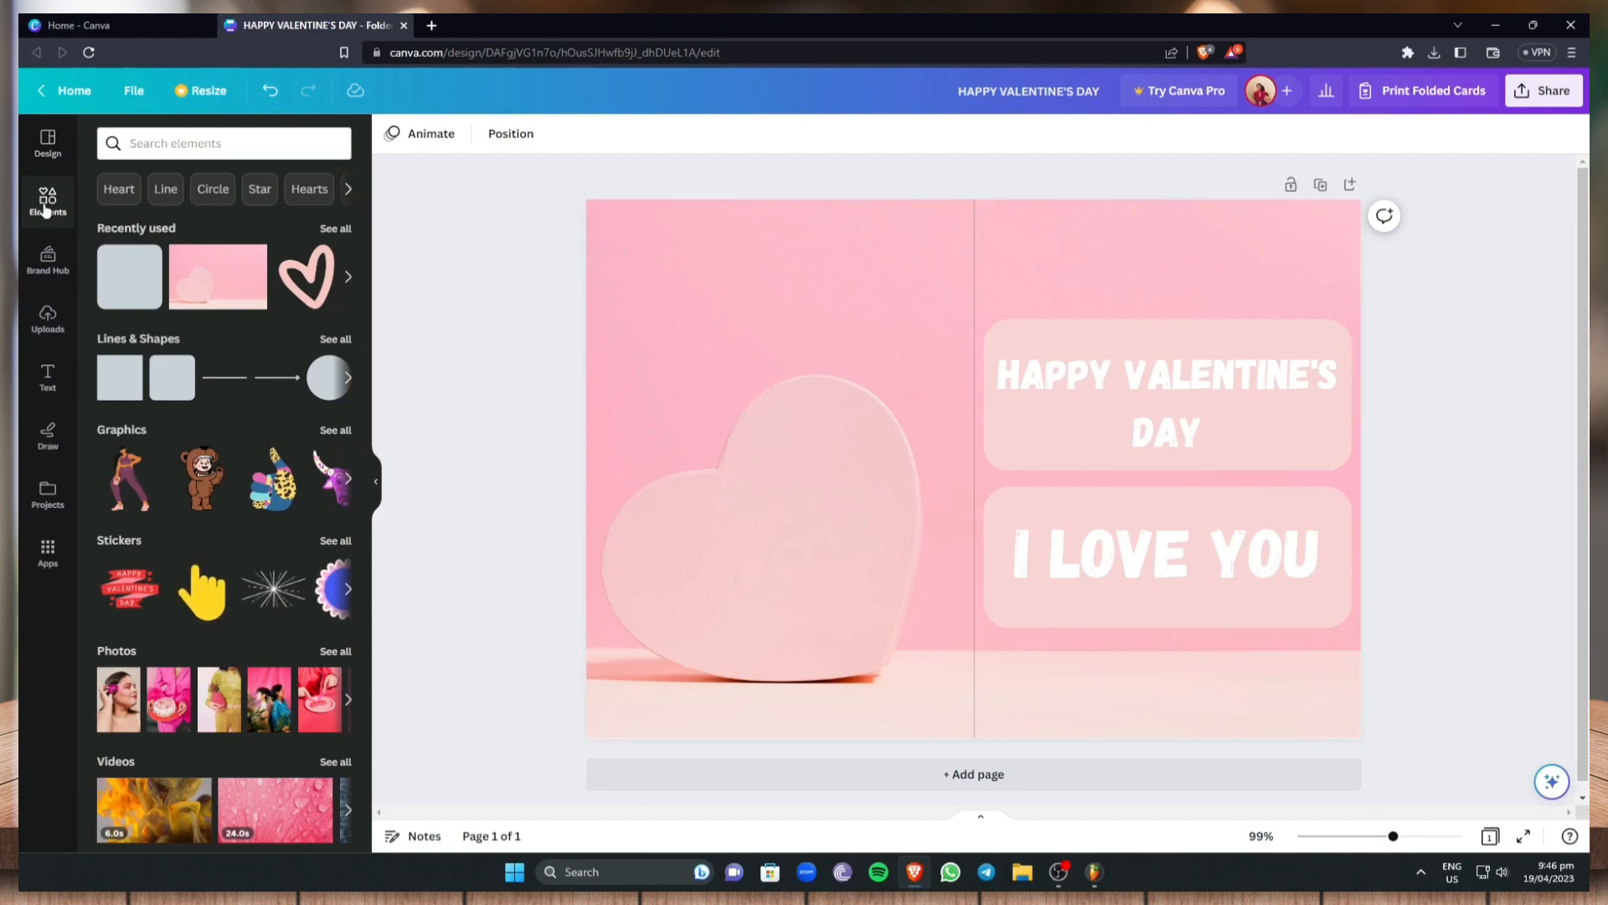
{"action": "left_click", "coordinate": [228, 142]}
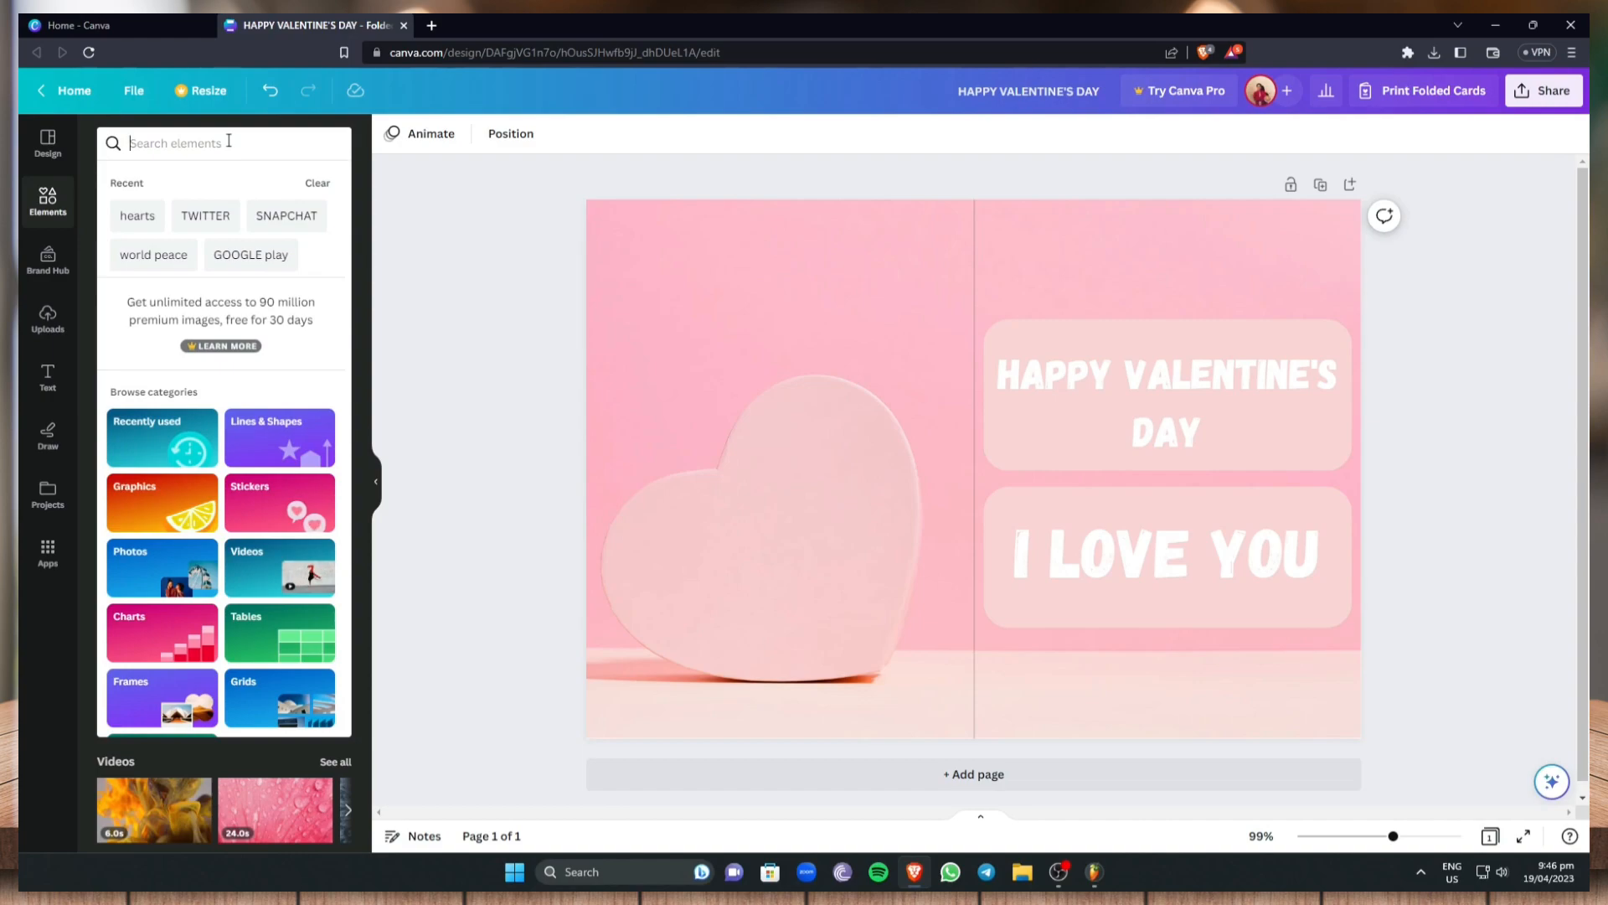
{"action": "type", "text": "flower"}
{"action": "key", "text": "Return"}
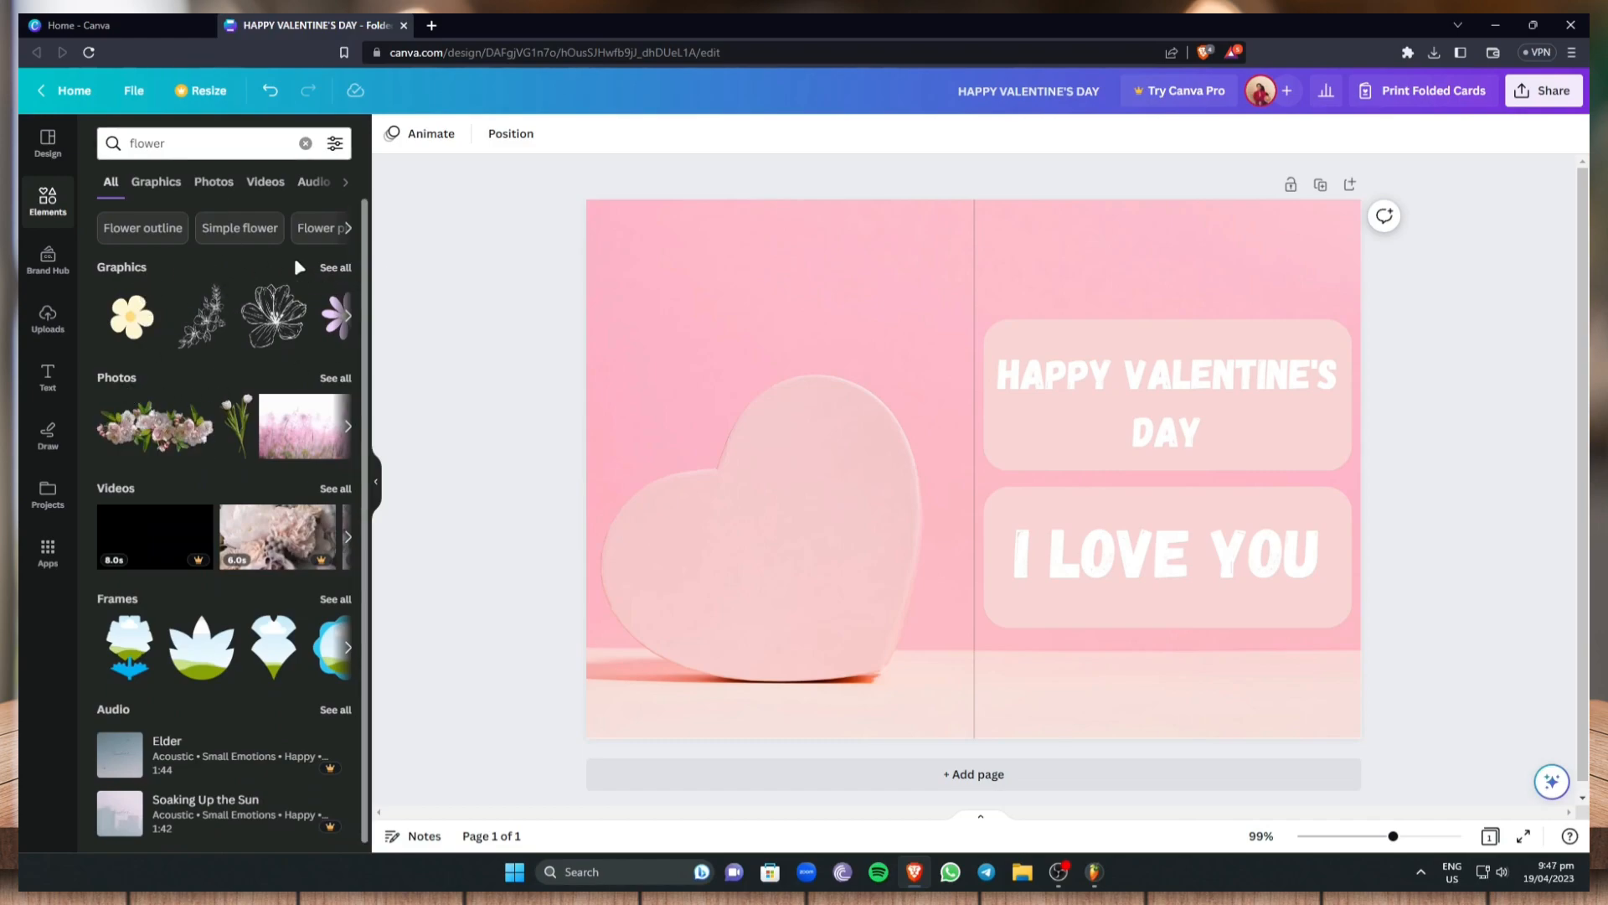
{"action": "left_click", "coordinate": [335, 268]}
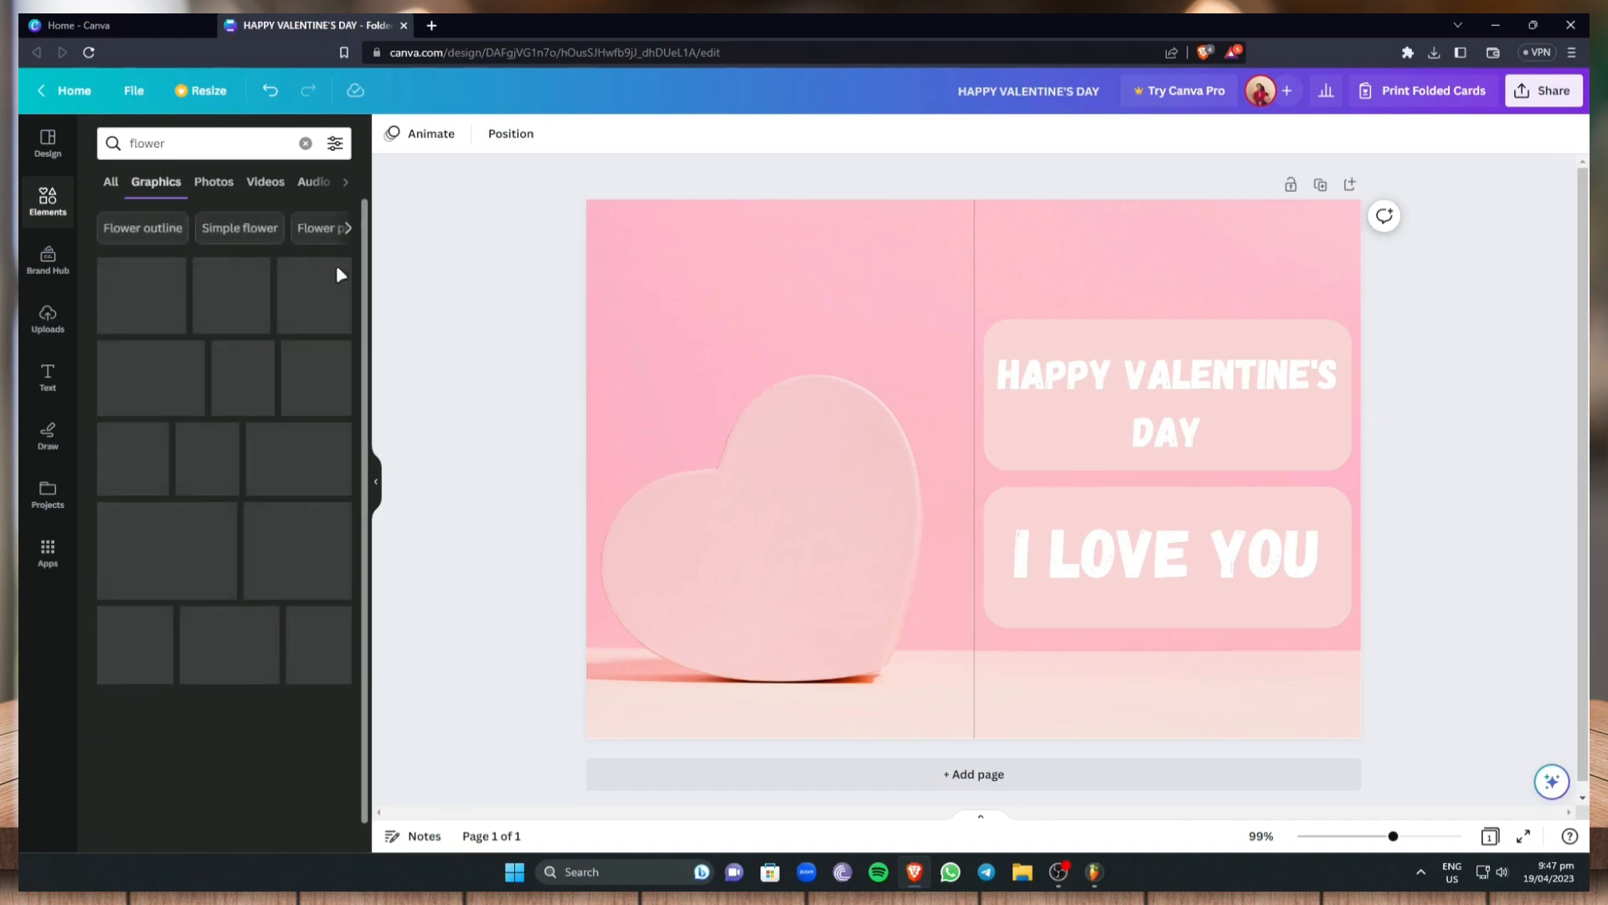
Try the two-row wildflower border graphic at a reduced size on the card's left half and delete it
{"action": "scroll", "coordinate": [283, 439], "scroll_direction": "down", "scroll_amount": 1}
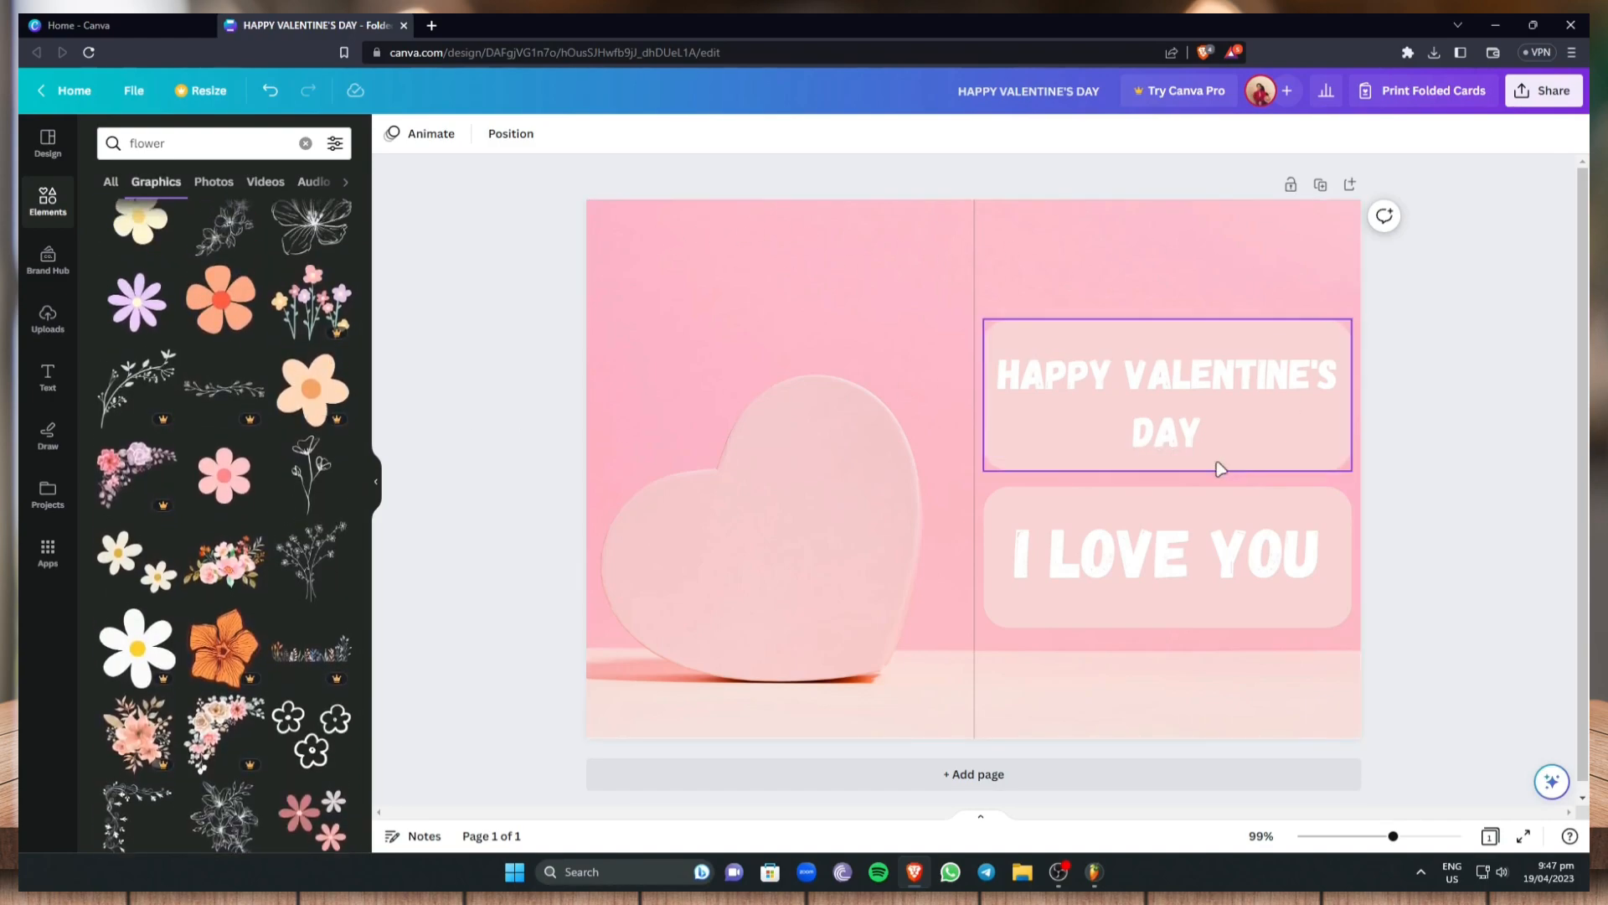
{"action": "scroll", "coordinate": [253, 430], "scroll_direction": "up", "scroll_amount": 1}
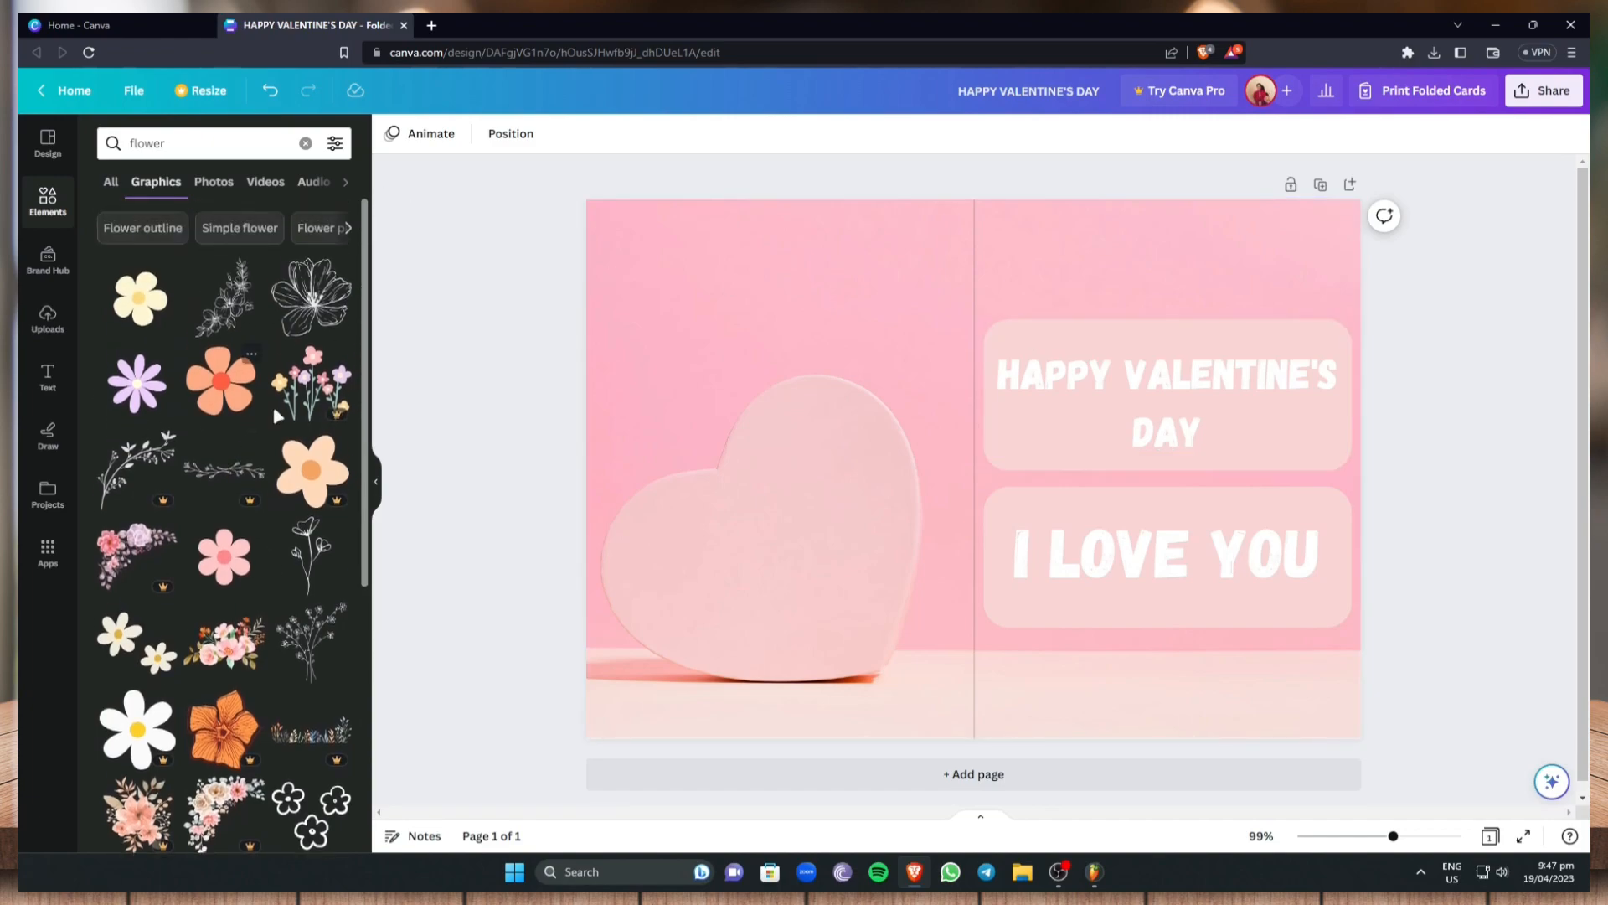
{"action": "scroll", "coordinate": [270, 507], "scroll_direction": "down", "scroll_amount": 1}
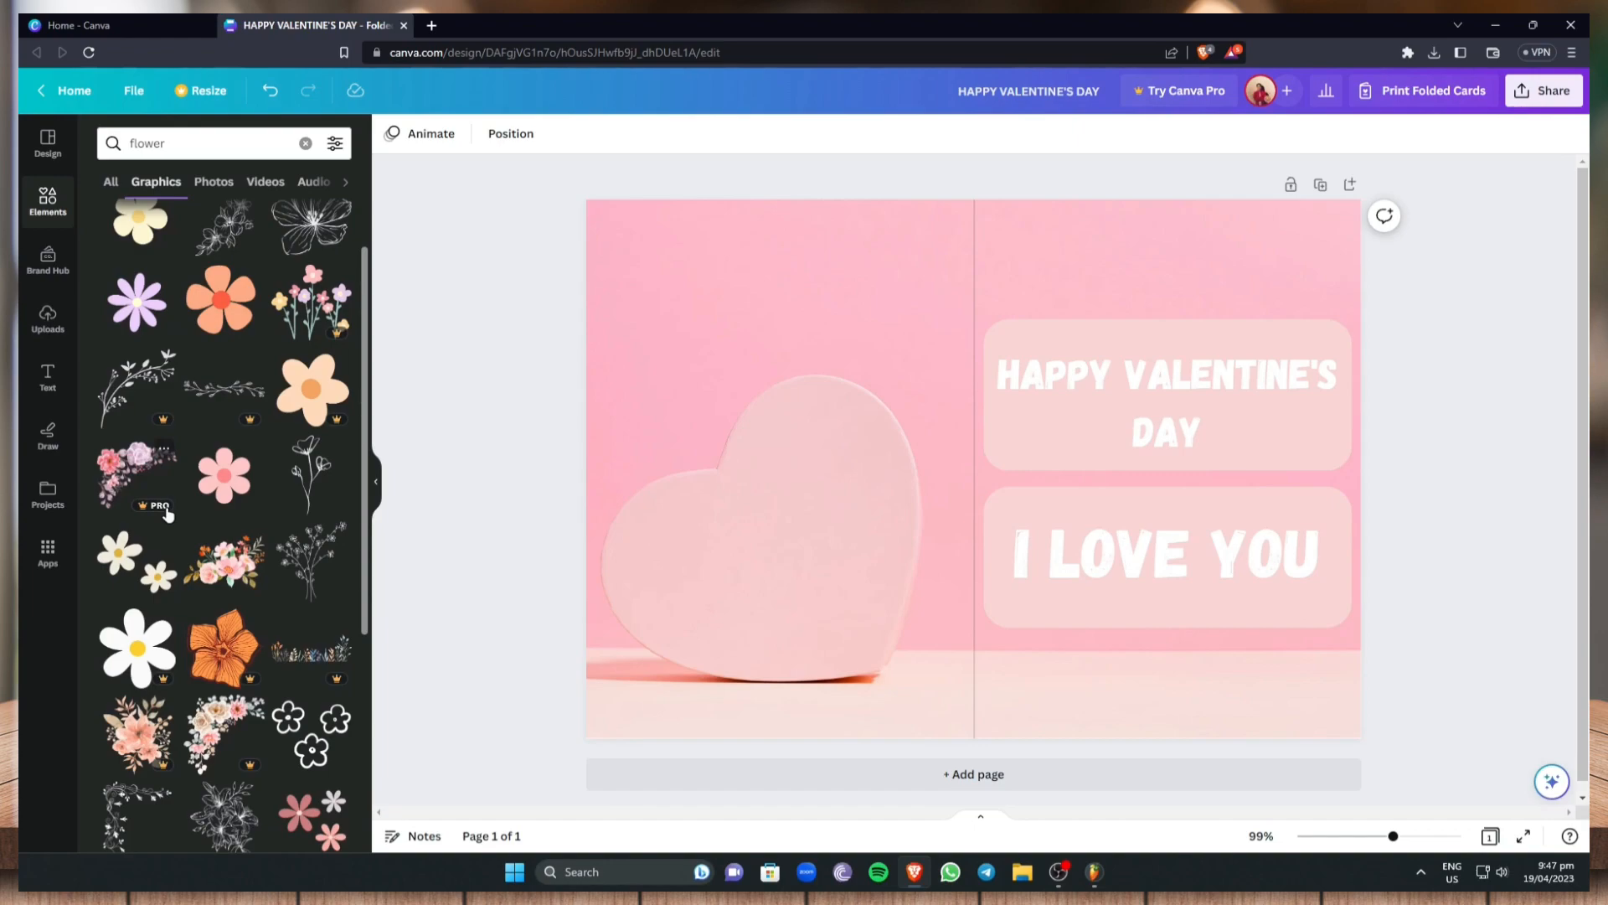
{"action": "scroll", "coordinate": [166, 513], "scroll_direction": "down", "scroll_amount": 1}
{"action": "scroll", "coordinate": [310, 725], "scroll_direction": "down", "scroll_amount": 1}
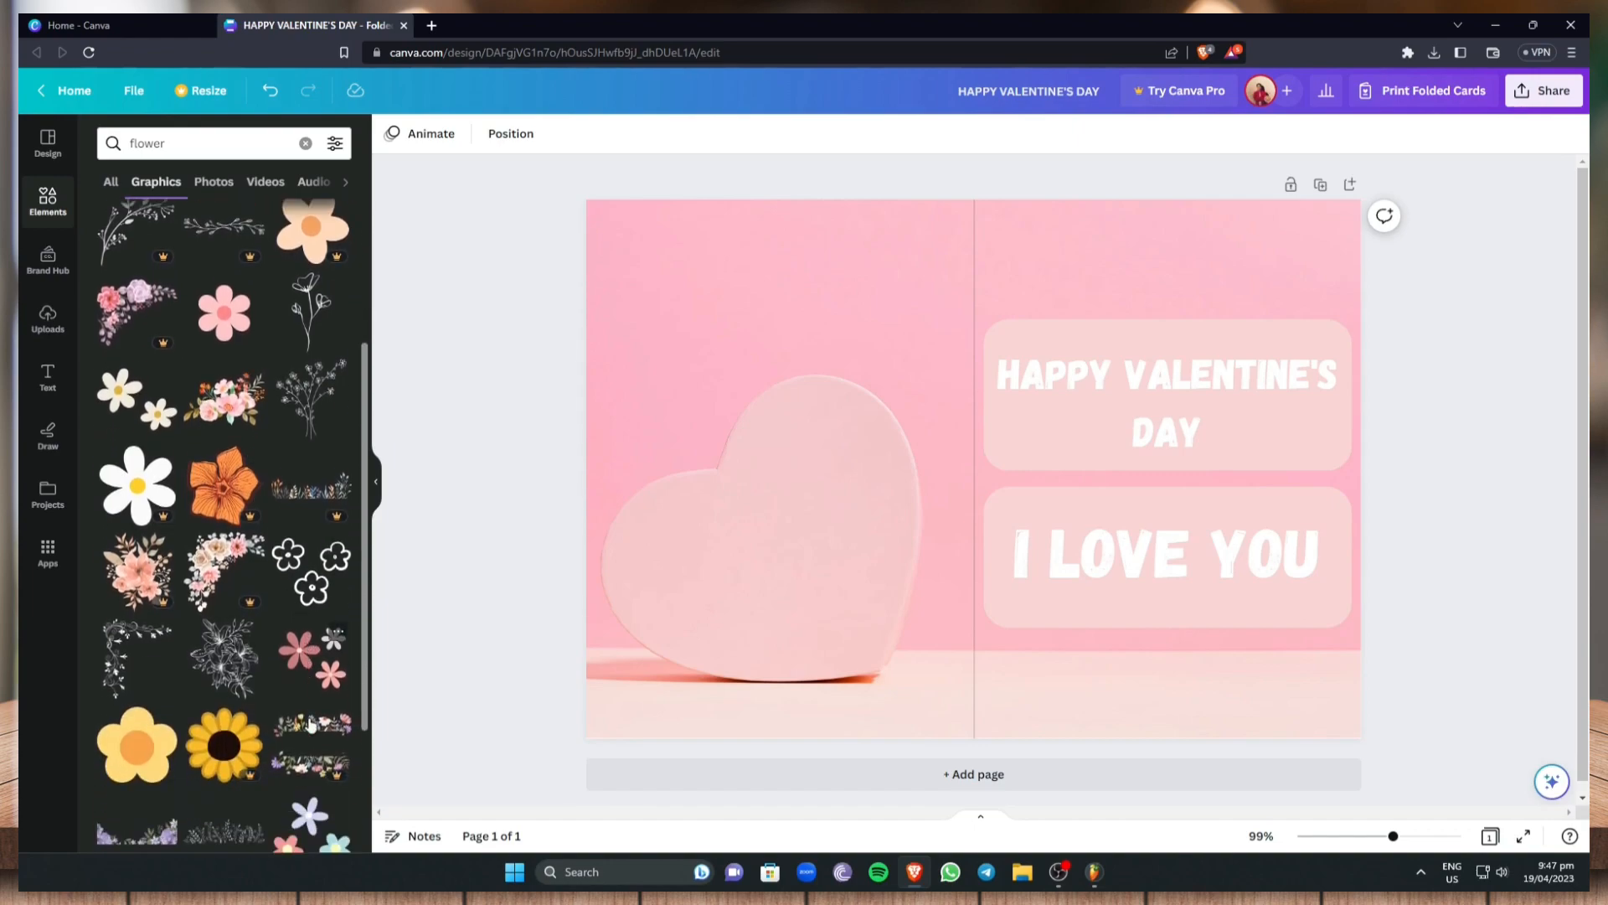
{"action": "left_click", "coordinate": [301, 735]}
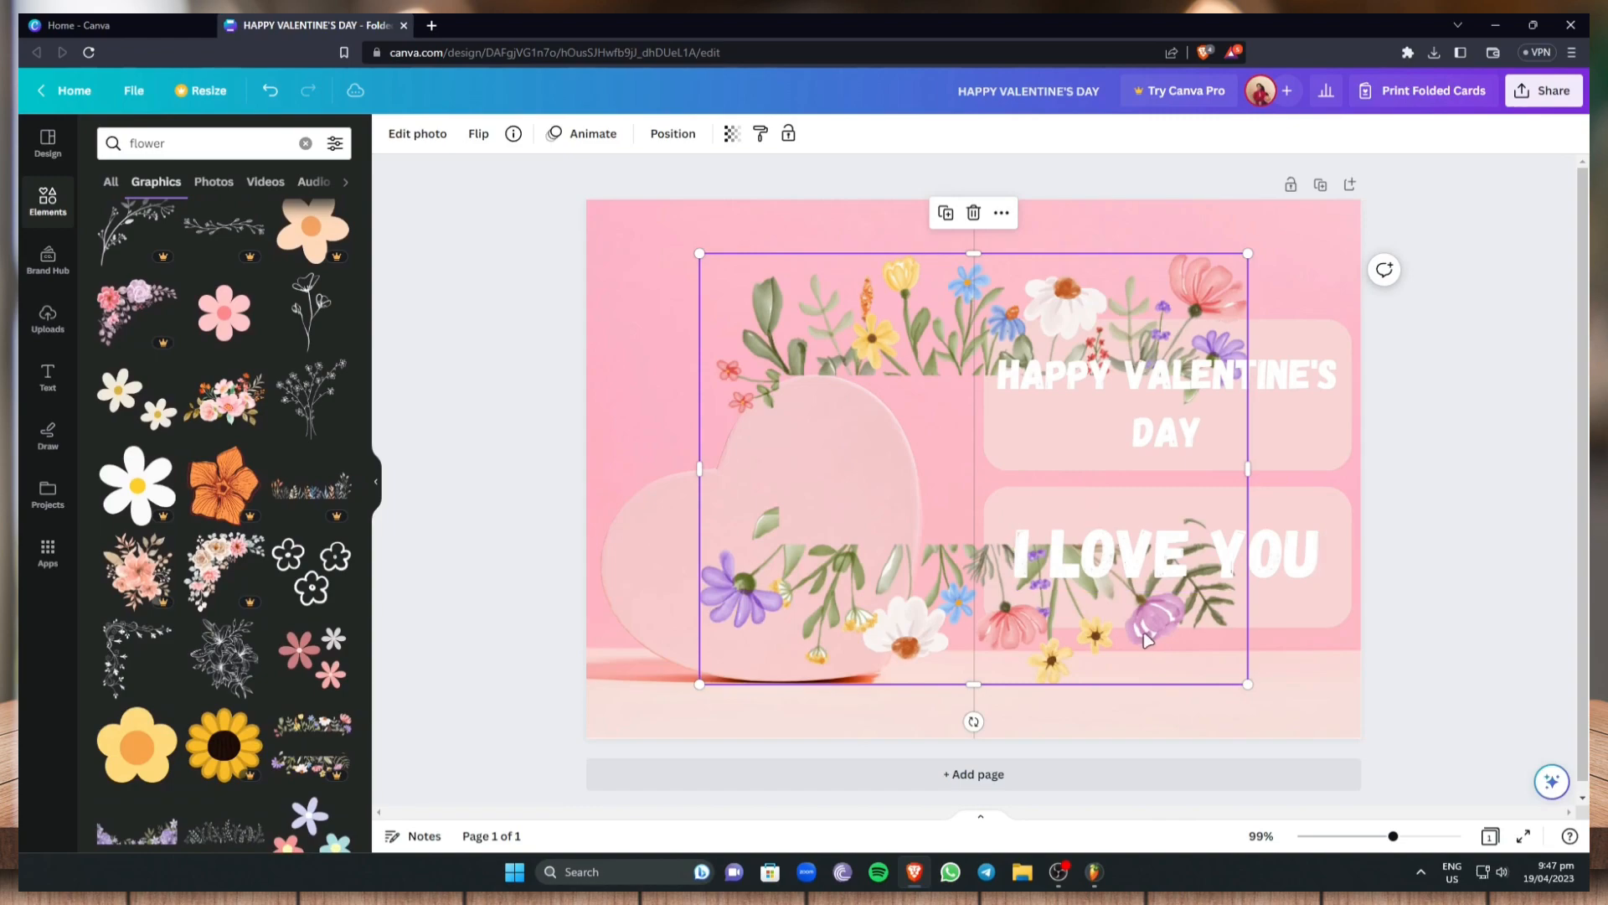
{"action": "left_click_drag", "start_coordinate": [946, 603], "coordinate": [861, 588]}
{"action": "left_click_drag", "start_coordinate": [1158, 666], "coordinate": [882, 551]}
{"action": "left_click_drag", "start_coordinate": [777, 442], "coordinate": [782, 397]}
{"action": "key", "text": "Delete"}
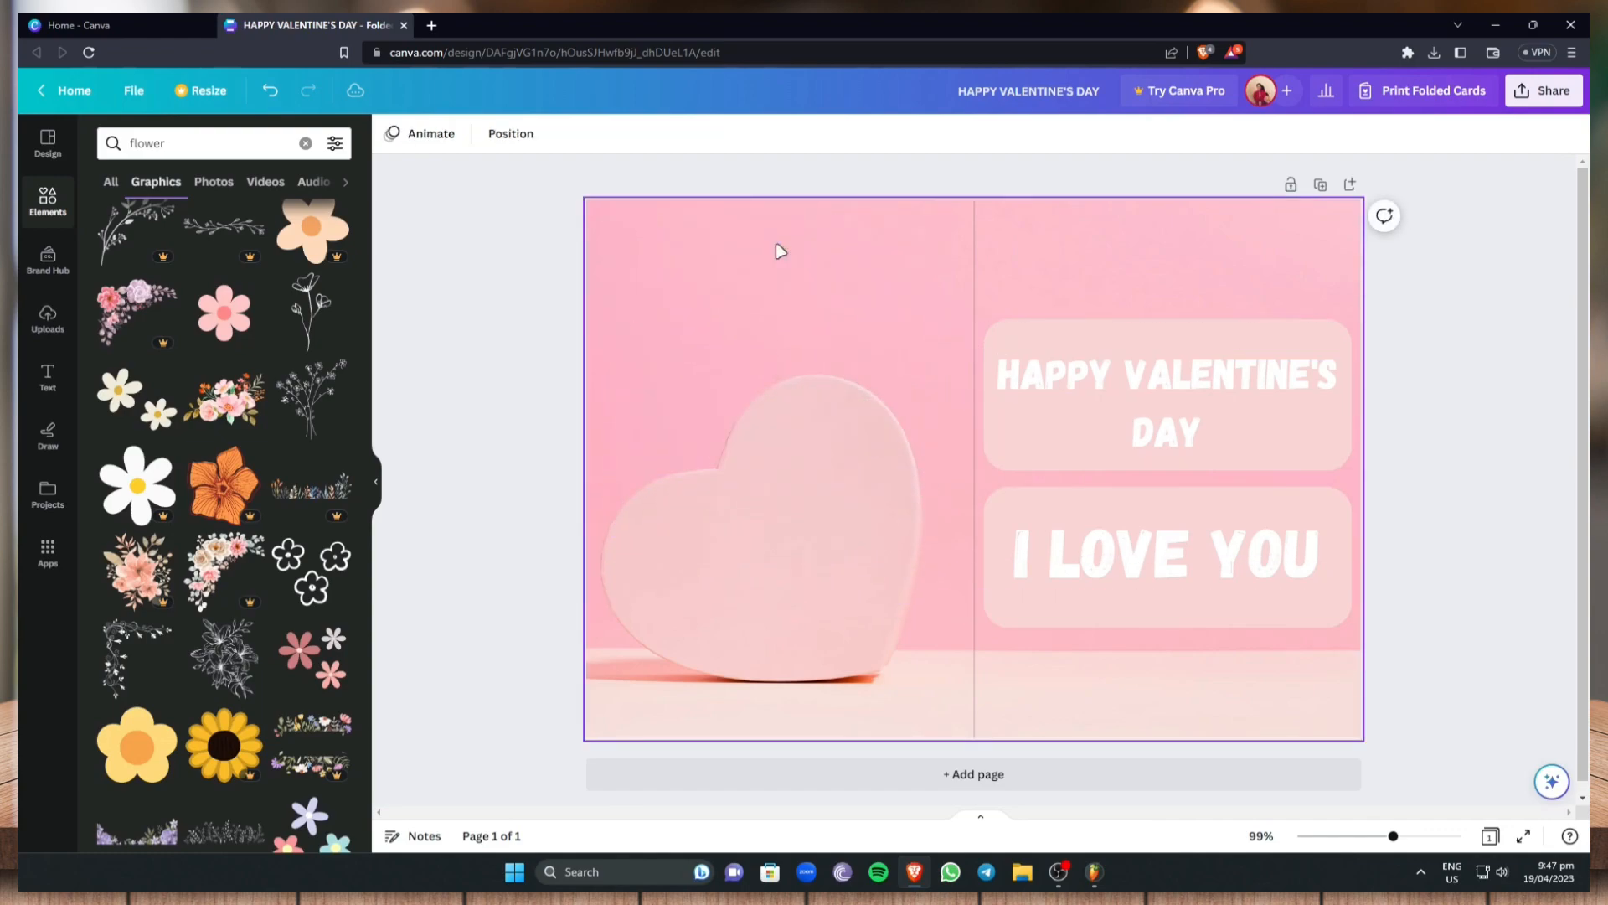
Add the pink flower graphic, scale it down and place it in the upper-left corner of the card
{"action": "scroll", "coordinate": [343, 603], "scroll_direction": "down", "scroll_amount": 2}
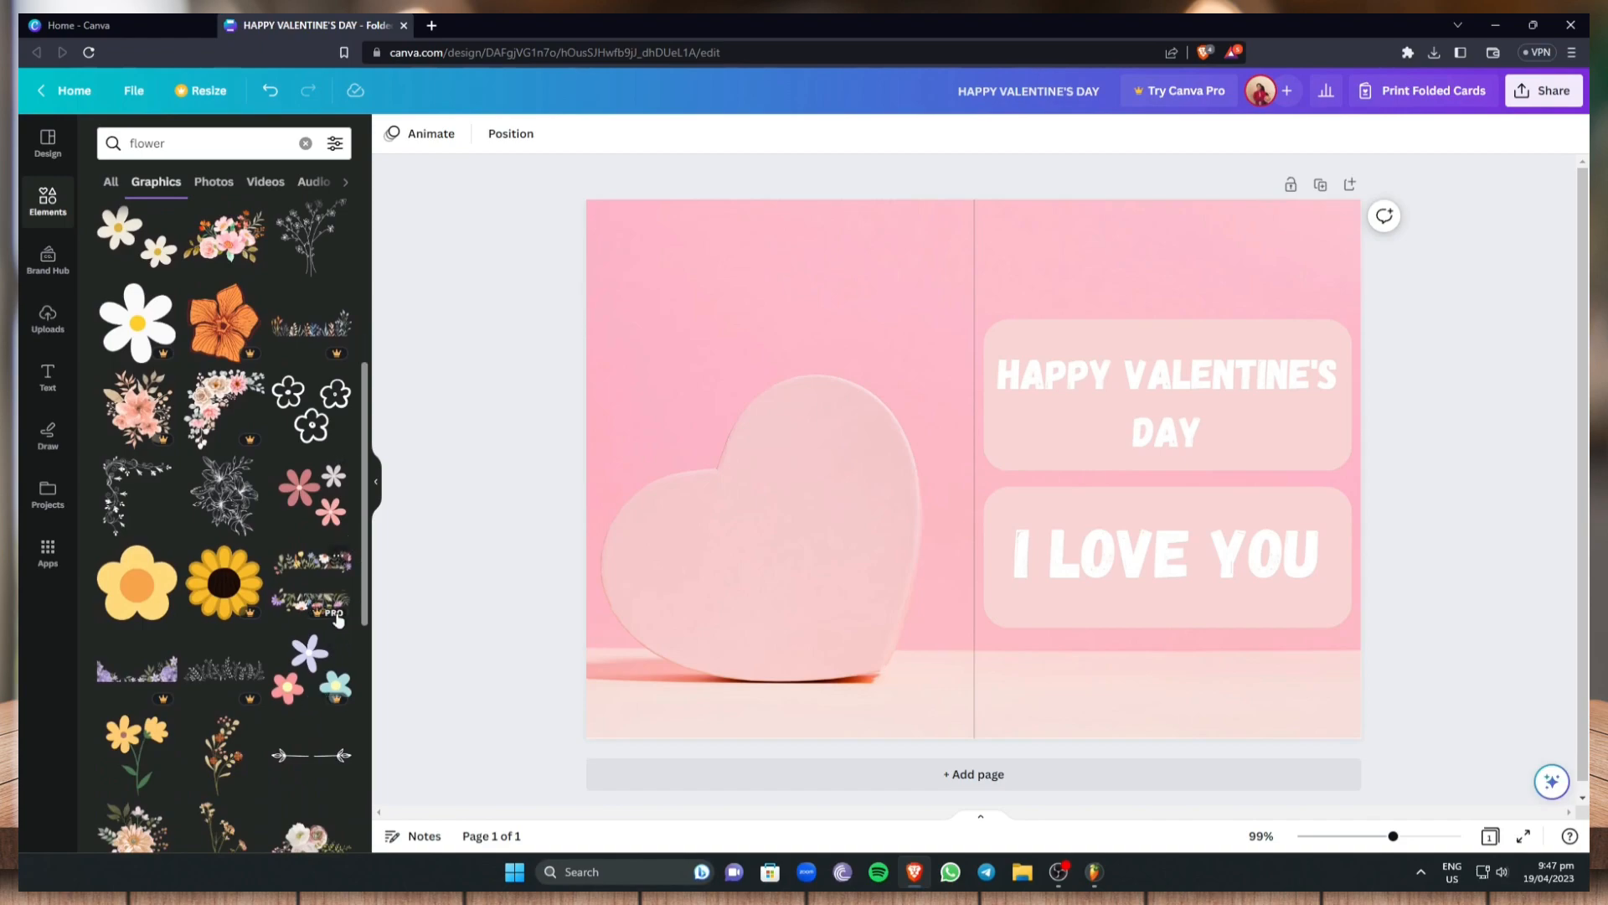
{"action": "scroll", "coordinate": [306, 562], "scroll_direction": "up", "scroll_amount": 5}
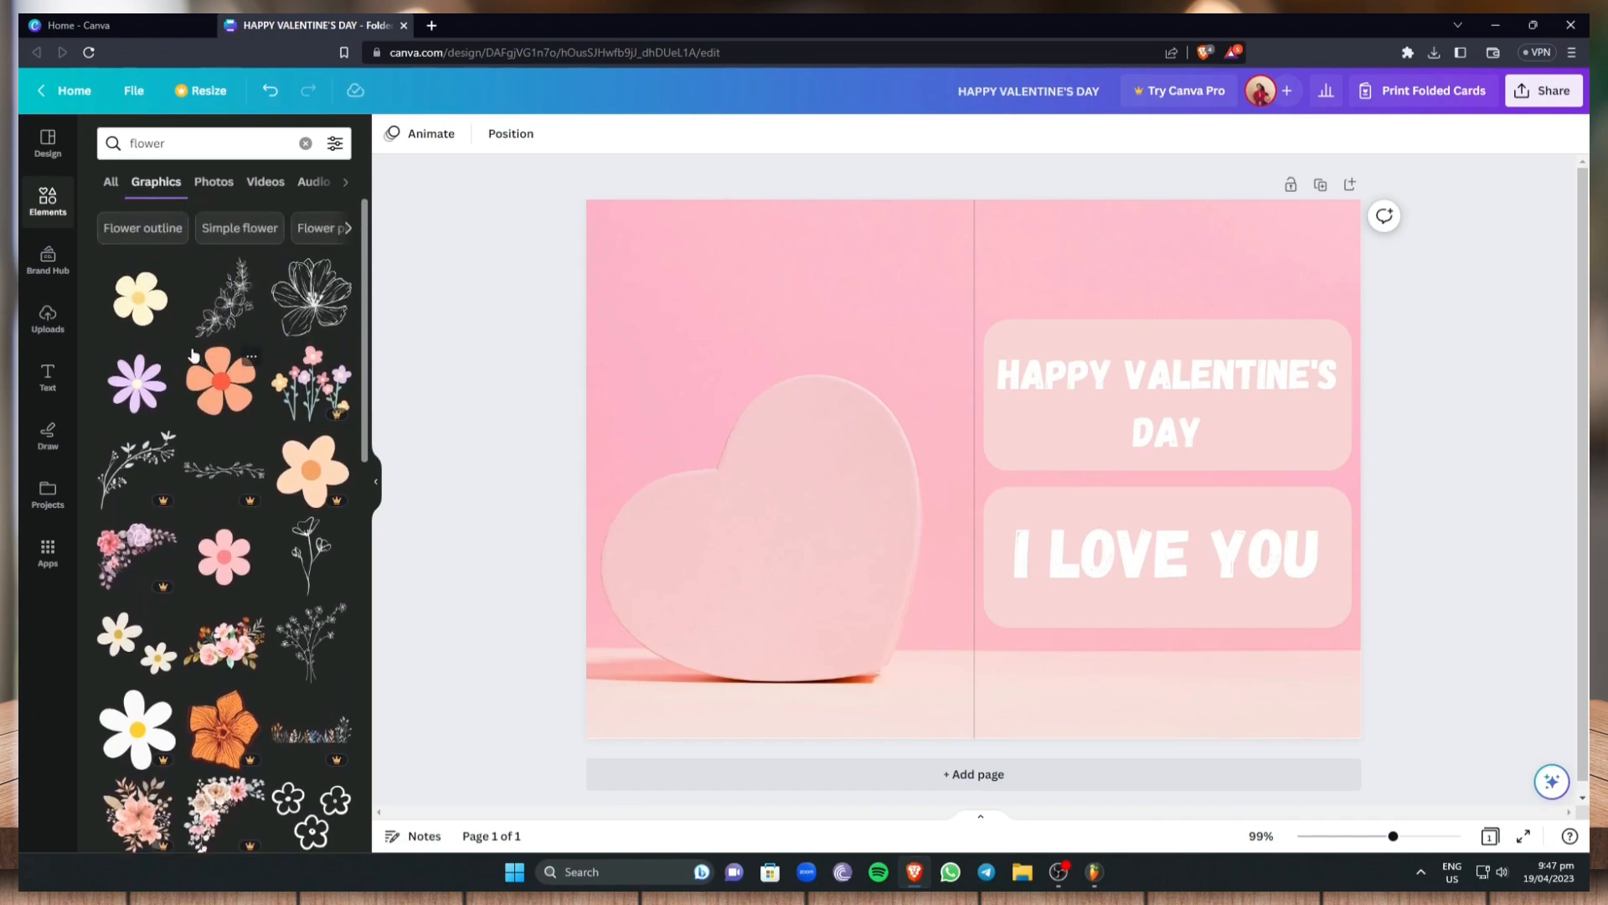
{"action": "left_click", "coordinate": [223, 561]}
{"action": "left_click_drag", "start_coordinate": [961, 471], "coordinate": [697, 307]}
{"action": "left_click_drag", "start_coordinate": [837, 414], "coordinate": [764, 352]}
{"action": "left_click_drag", "start_coordinate": [671, 295], "coordinate": [677, 291]}
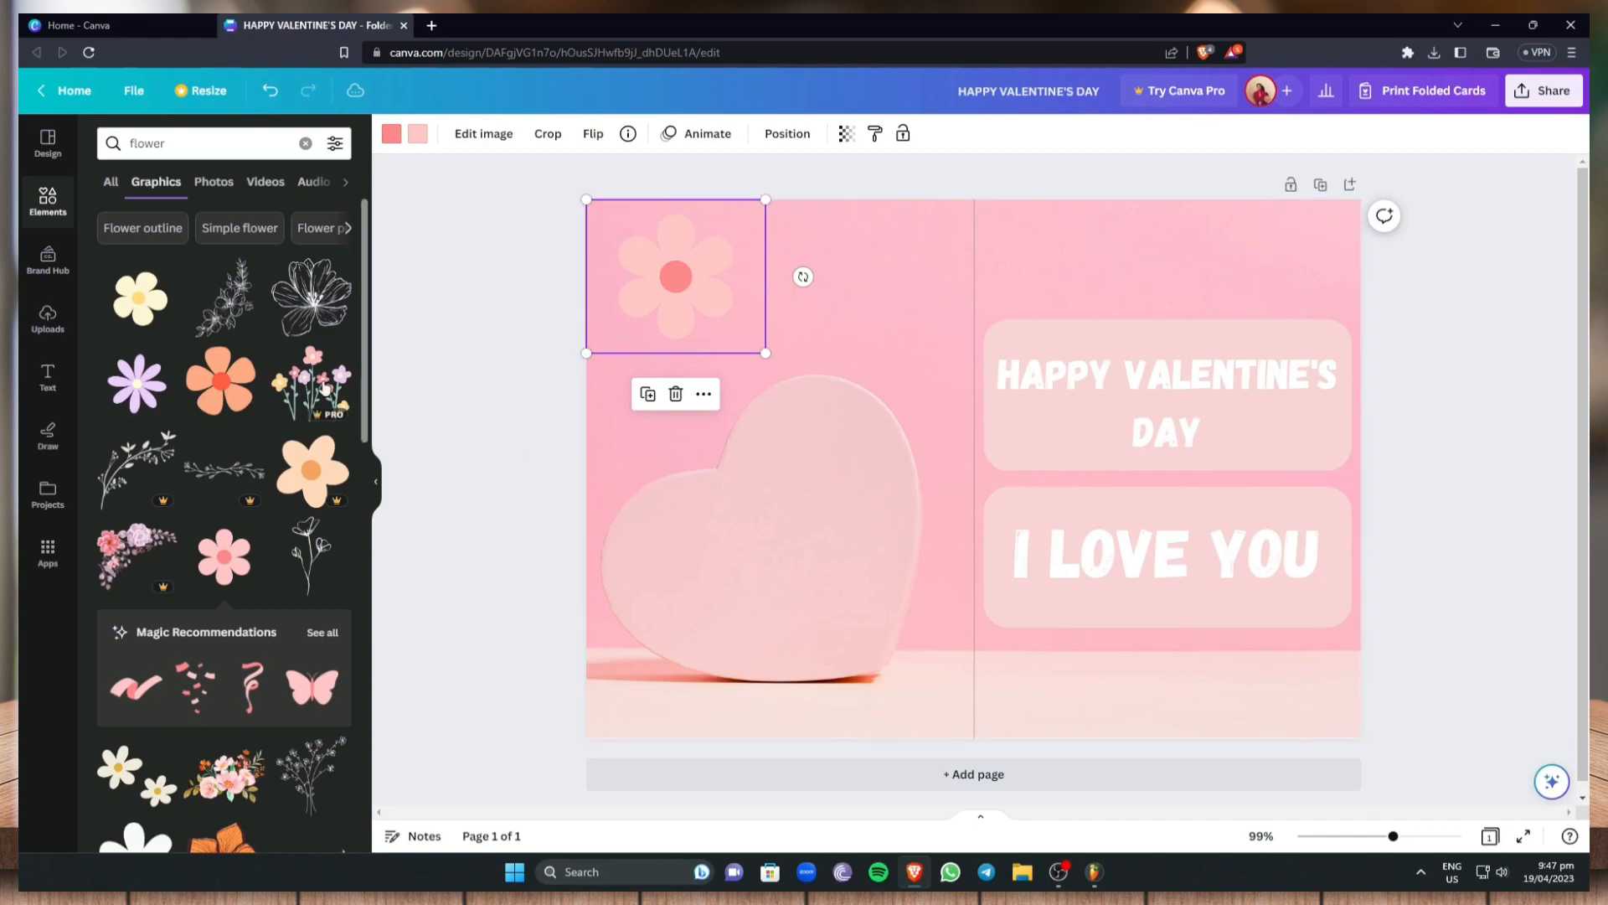
Add the orange flower graphic, scale it down and place it near the card's top edge, just left of the fold line
{"action": "left_click", "coordinate": [221, 381]}
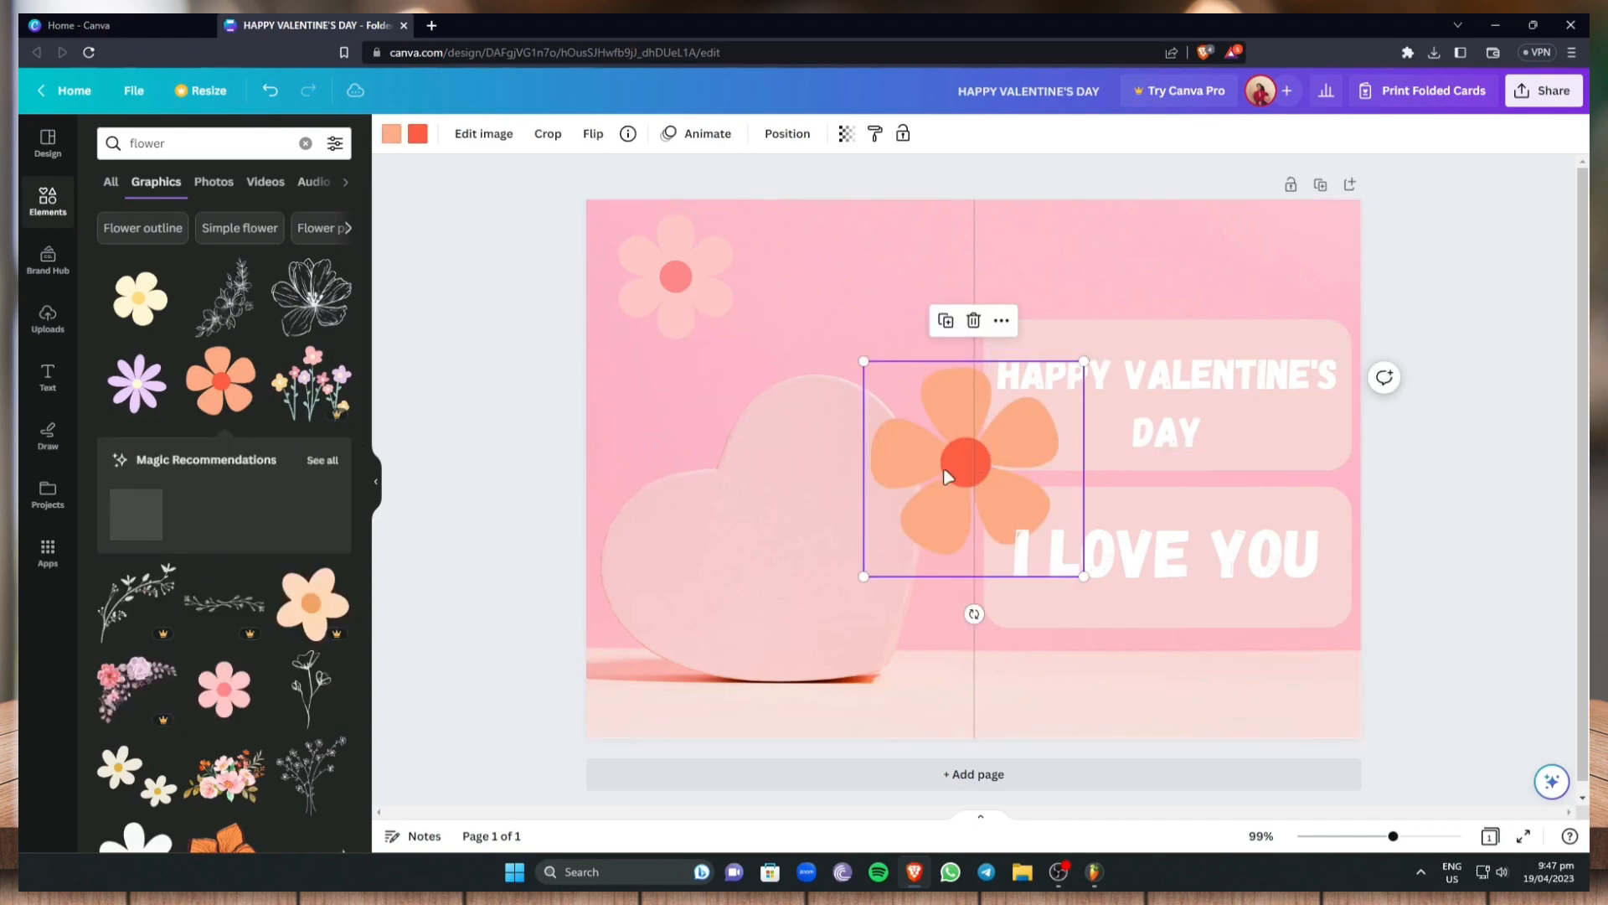
{"action": "left_click_drag", "start_coordinate": [955, 466], "coordinate": [869, 354]}
{"action": "left_click_drag", "start_coordinate": [989, 460], "coordinate": [914, 387]}
{"action": "left_click_drag", "start_coordinate": [825, 305], "coordinate": [884, 262]}
{"action": "left_click", "coordinate": [1529, 343]}
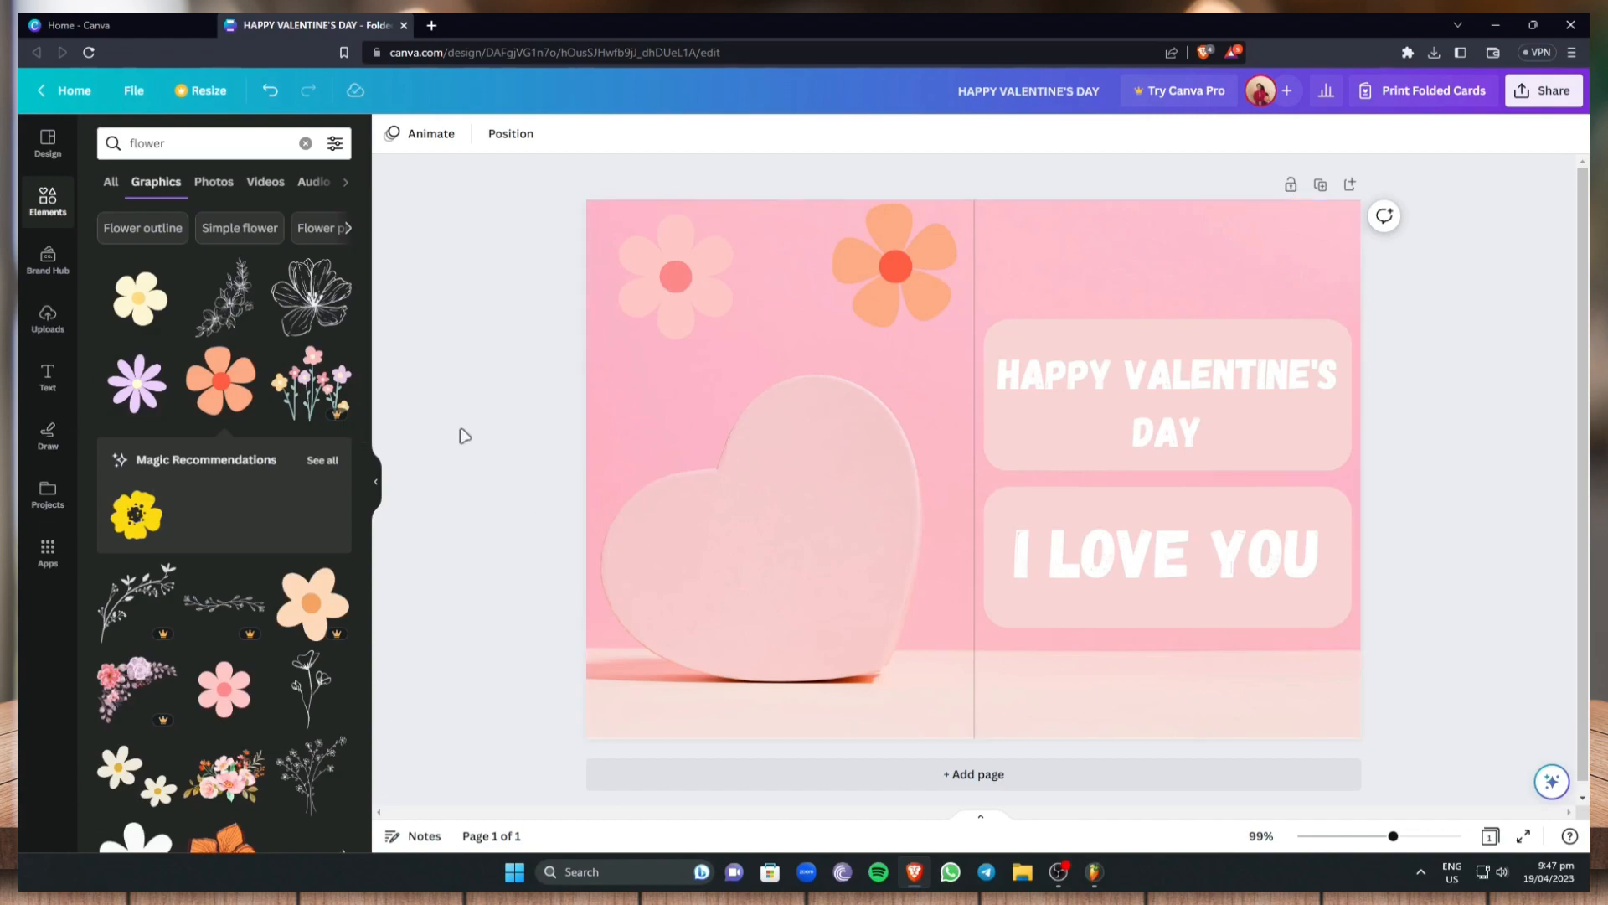
Add the recently used "Thank you!" script text design to the card
{"action": "left_click", "coordinate": [45, 387]}
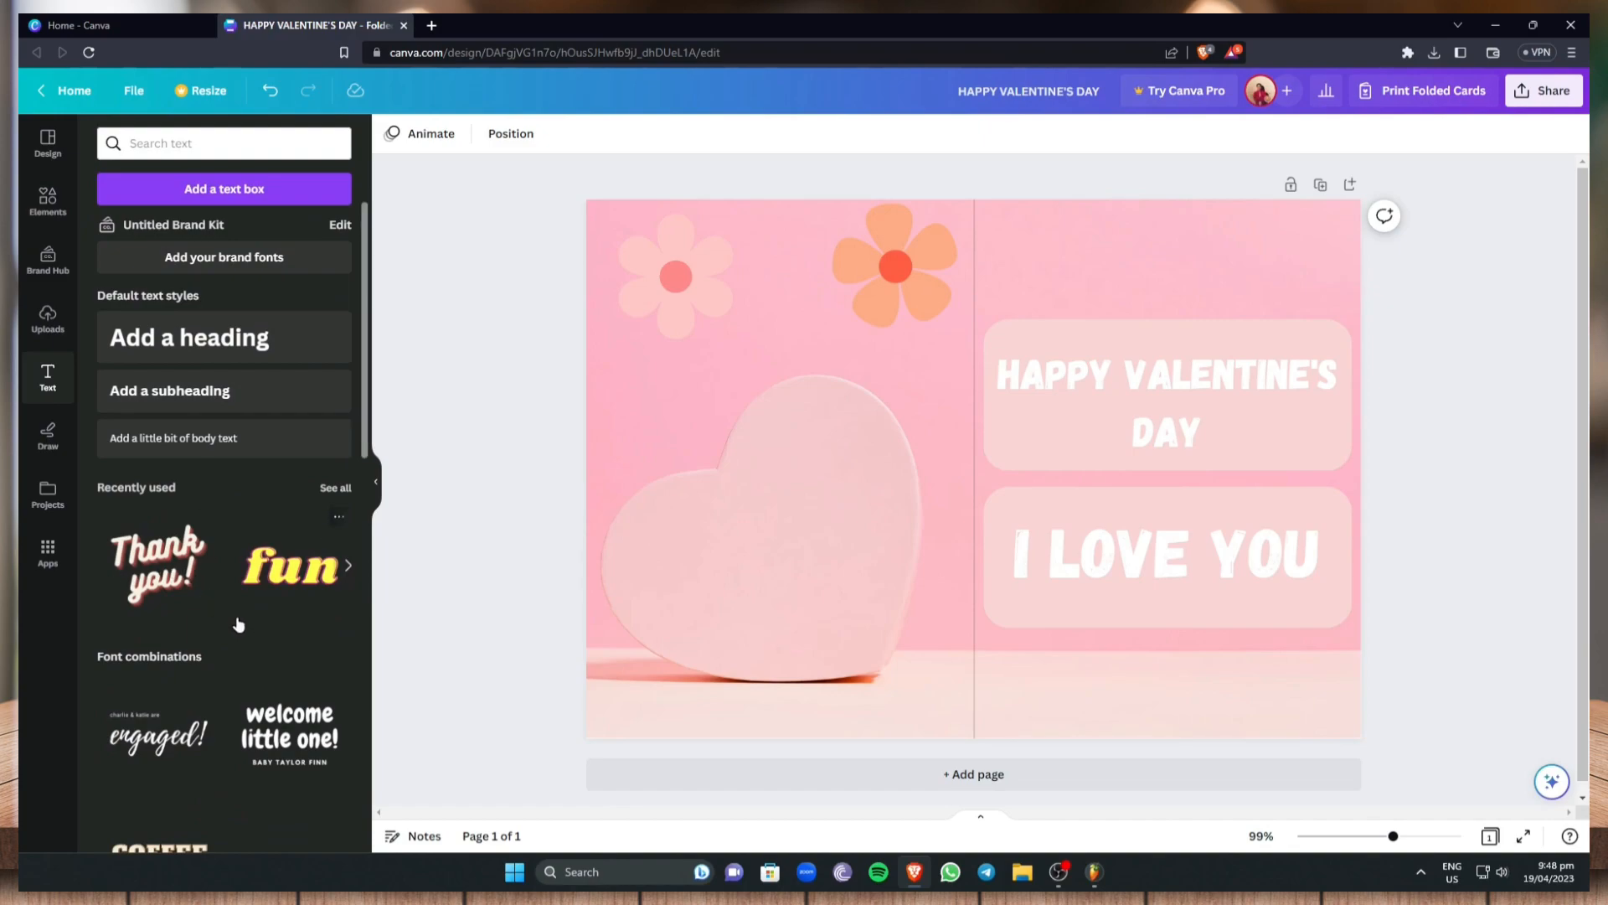
{"action": "scroll", "coordinate": [237, 628], "scroll_direction": "down", "scroll_amount": 2}
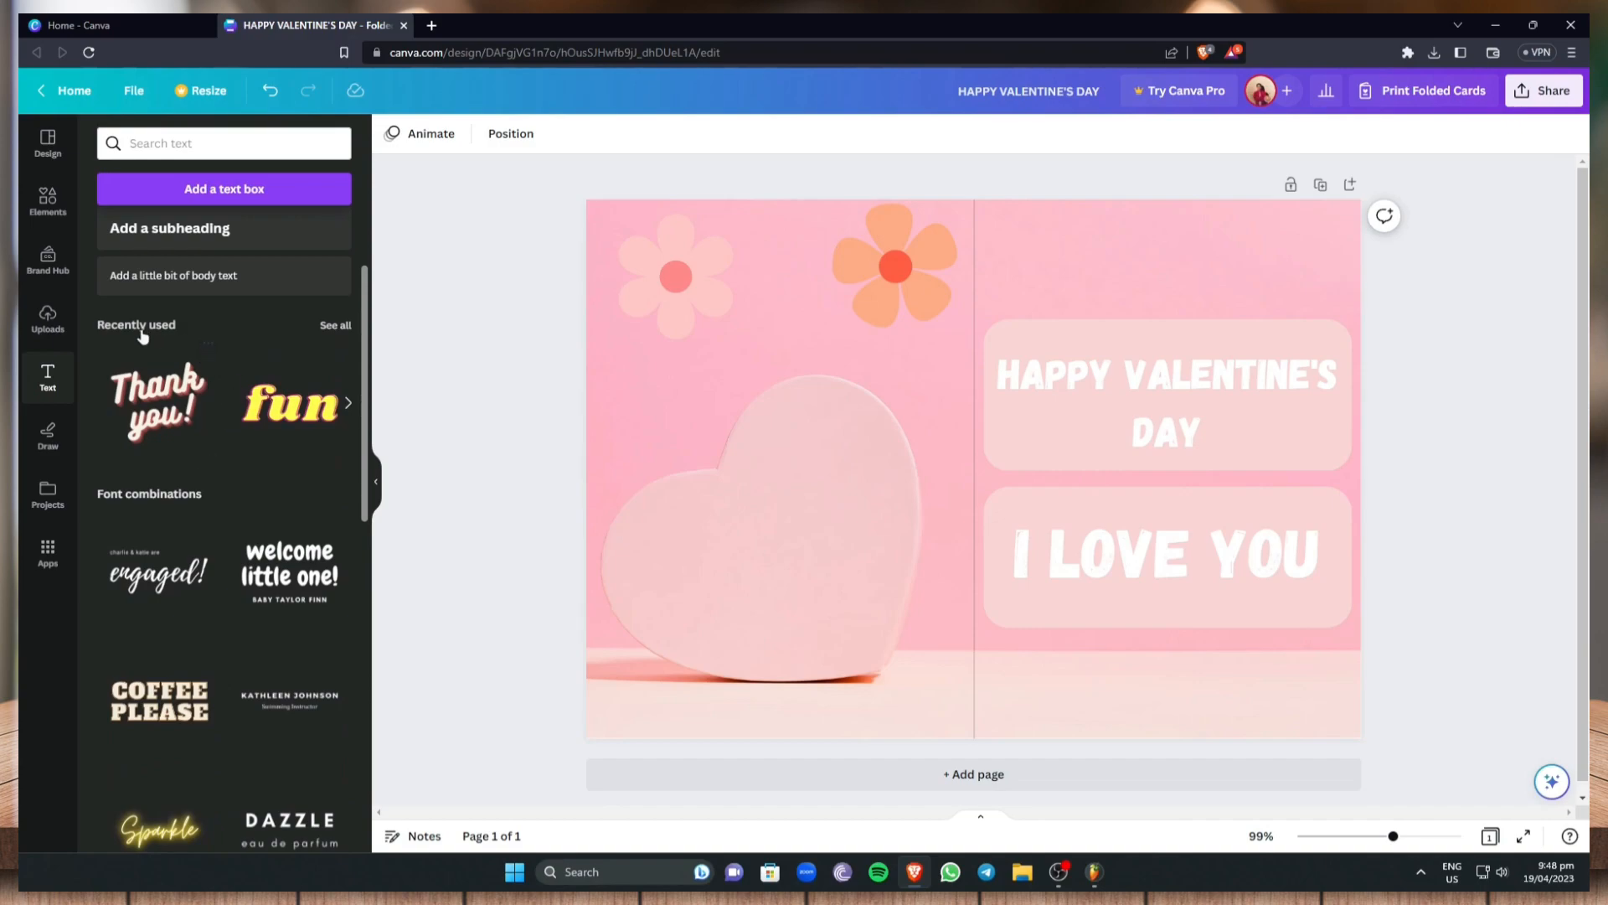
{"action": "scroll", "coordinate": [281, 549], "scroll_direction": "down", "scroll_amount": 3}
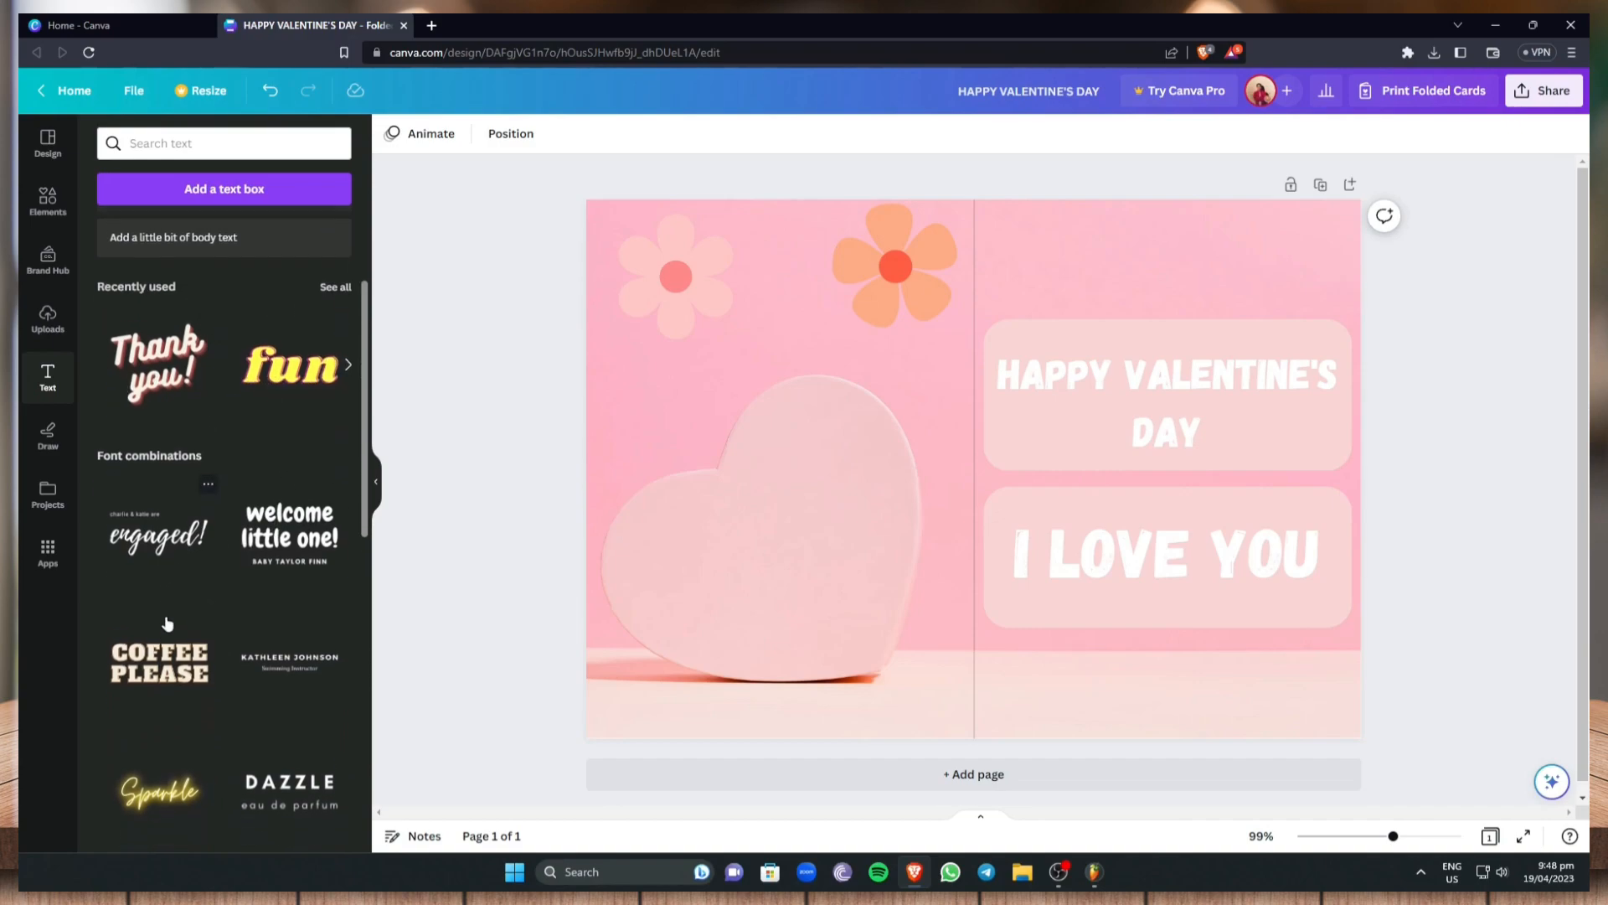
{"action": "scroll", "coordinate": [283, 759], "scroll_direction": "up", "scroll_amount": 3}
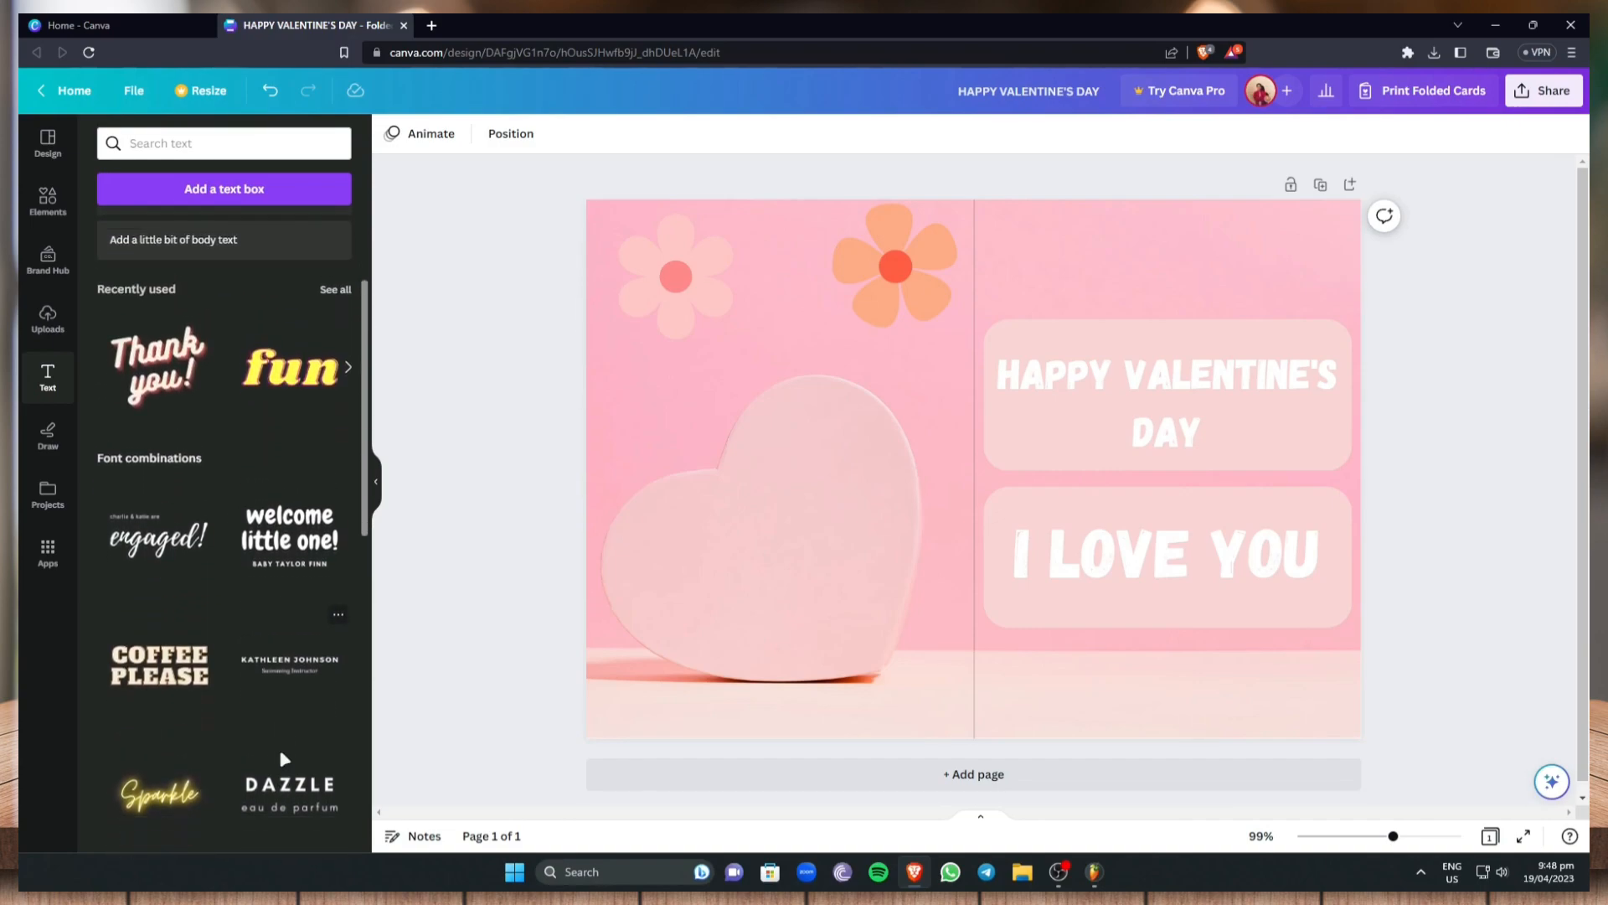
{"action": "scroll", "coordinate": [280, 760], "scroll_direction": "down", "scroll_amount": 1}
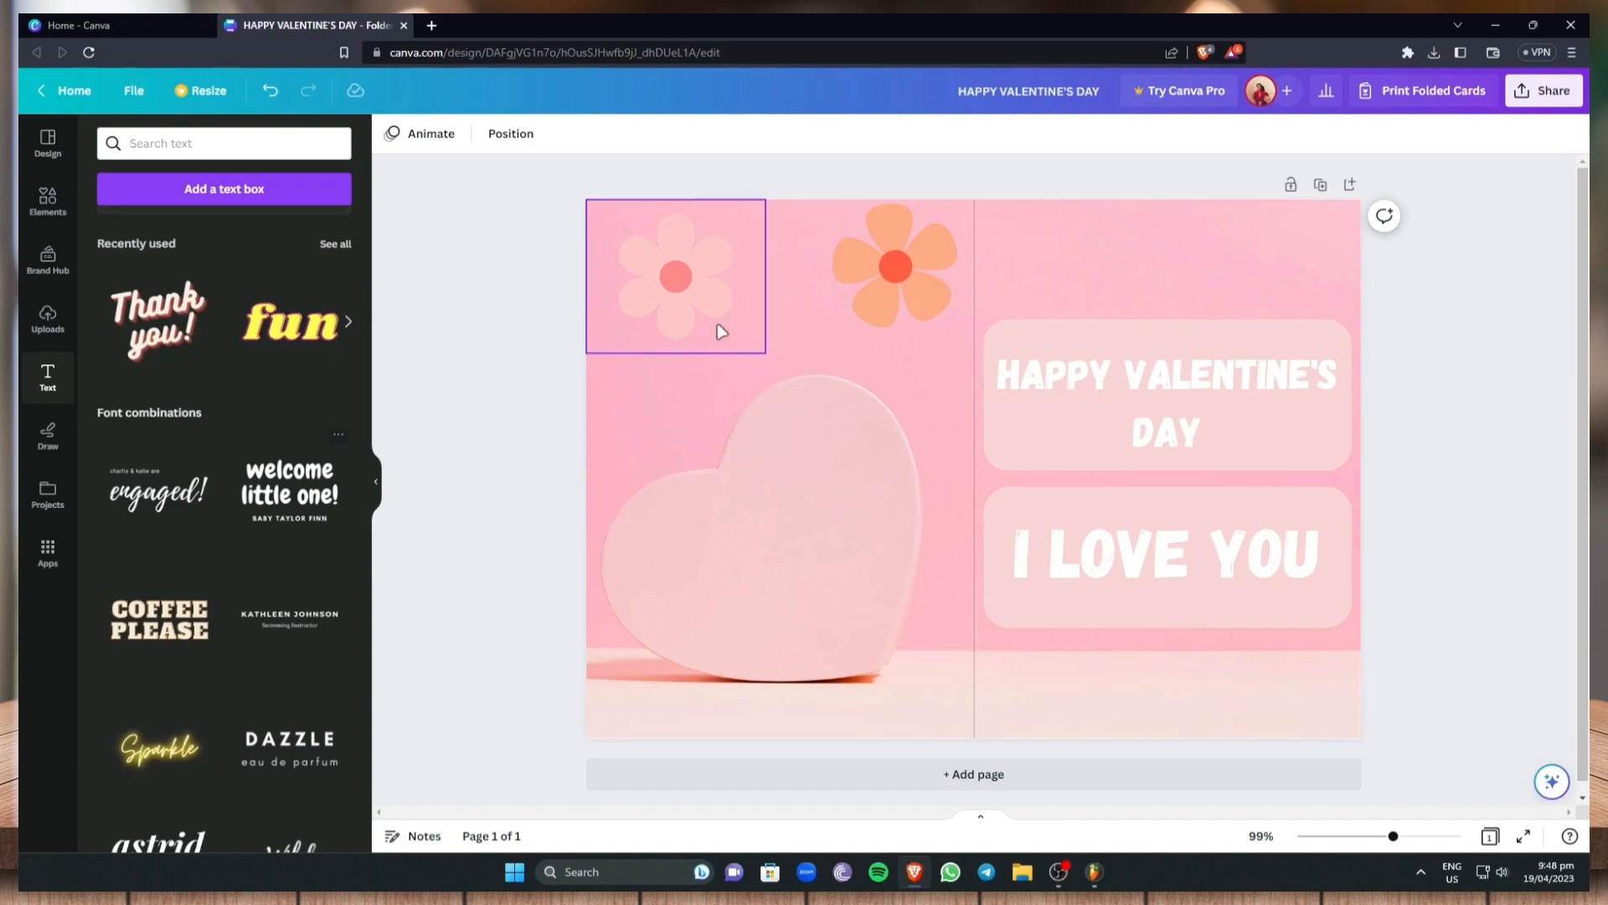
{"action": "left_click", "coordinate": [157, 318]}
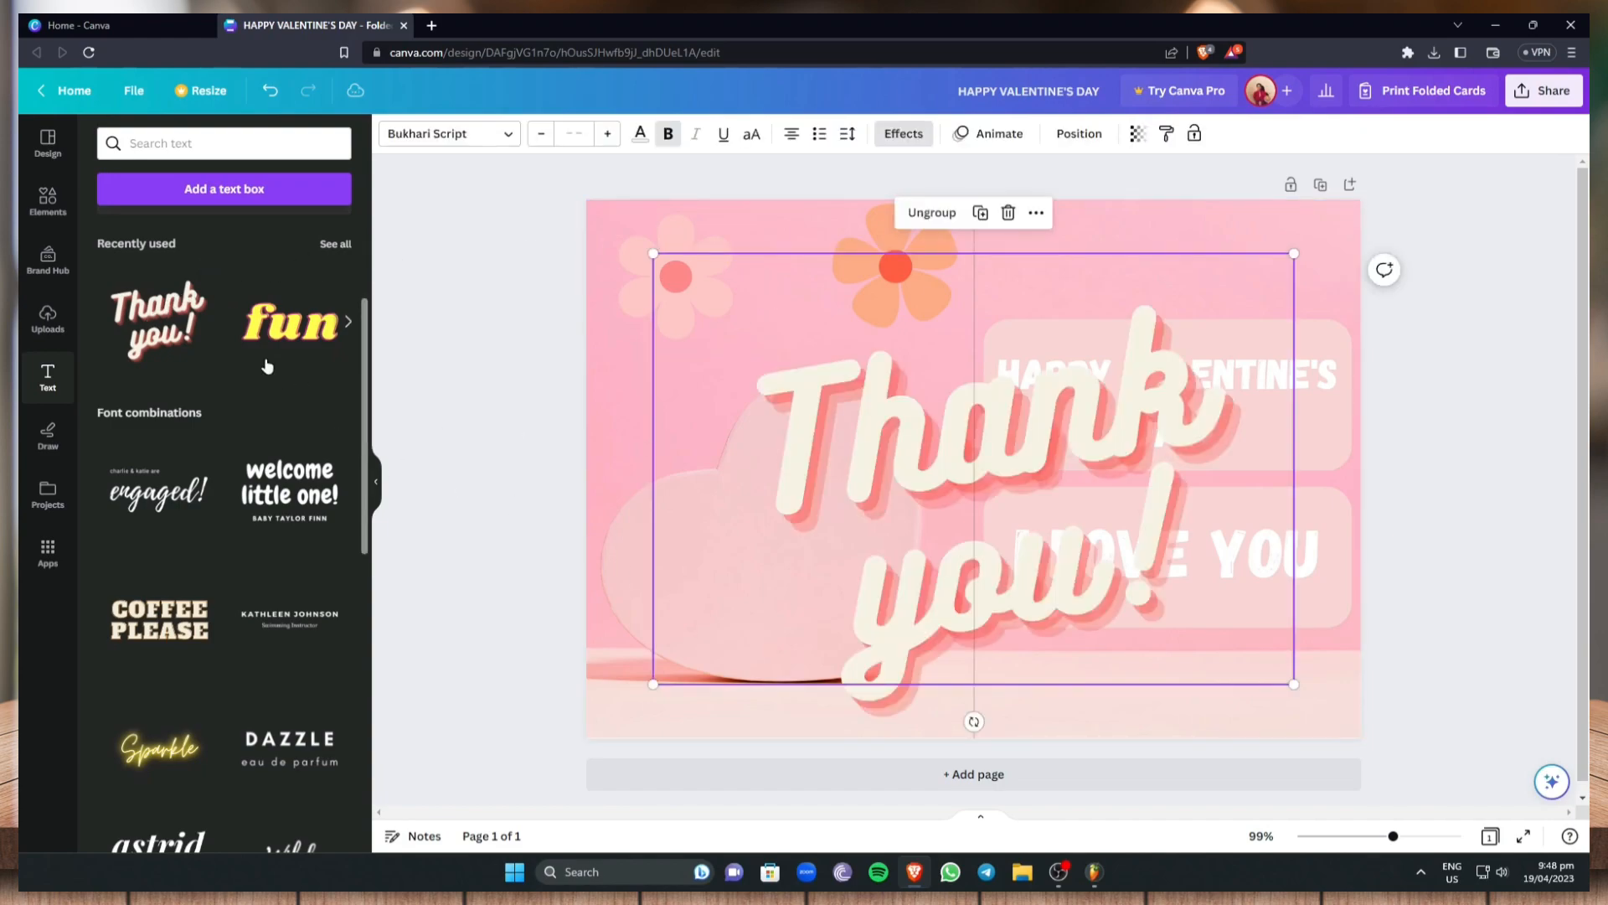
{"action": "mouse_move", "coordinate": [954, 572]}
{"action": "left_mouse_down"}
{"action": "mouse_move", "coordinate": [889, 573]}
{"action": "mouse_move", "coordinate": [967, 577]}
{"action": "left_mouse_up"}
{"action": "key", "text": "Delete"}
{"action": "left_click", "coordinate": [985, 583]}
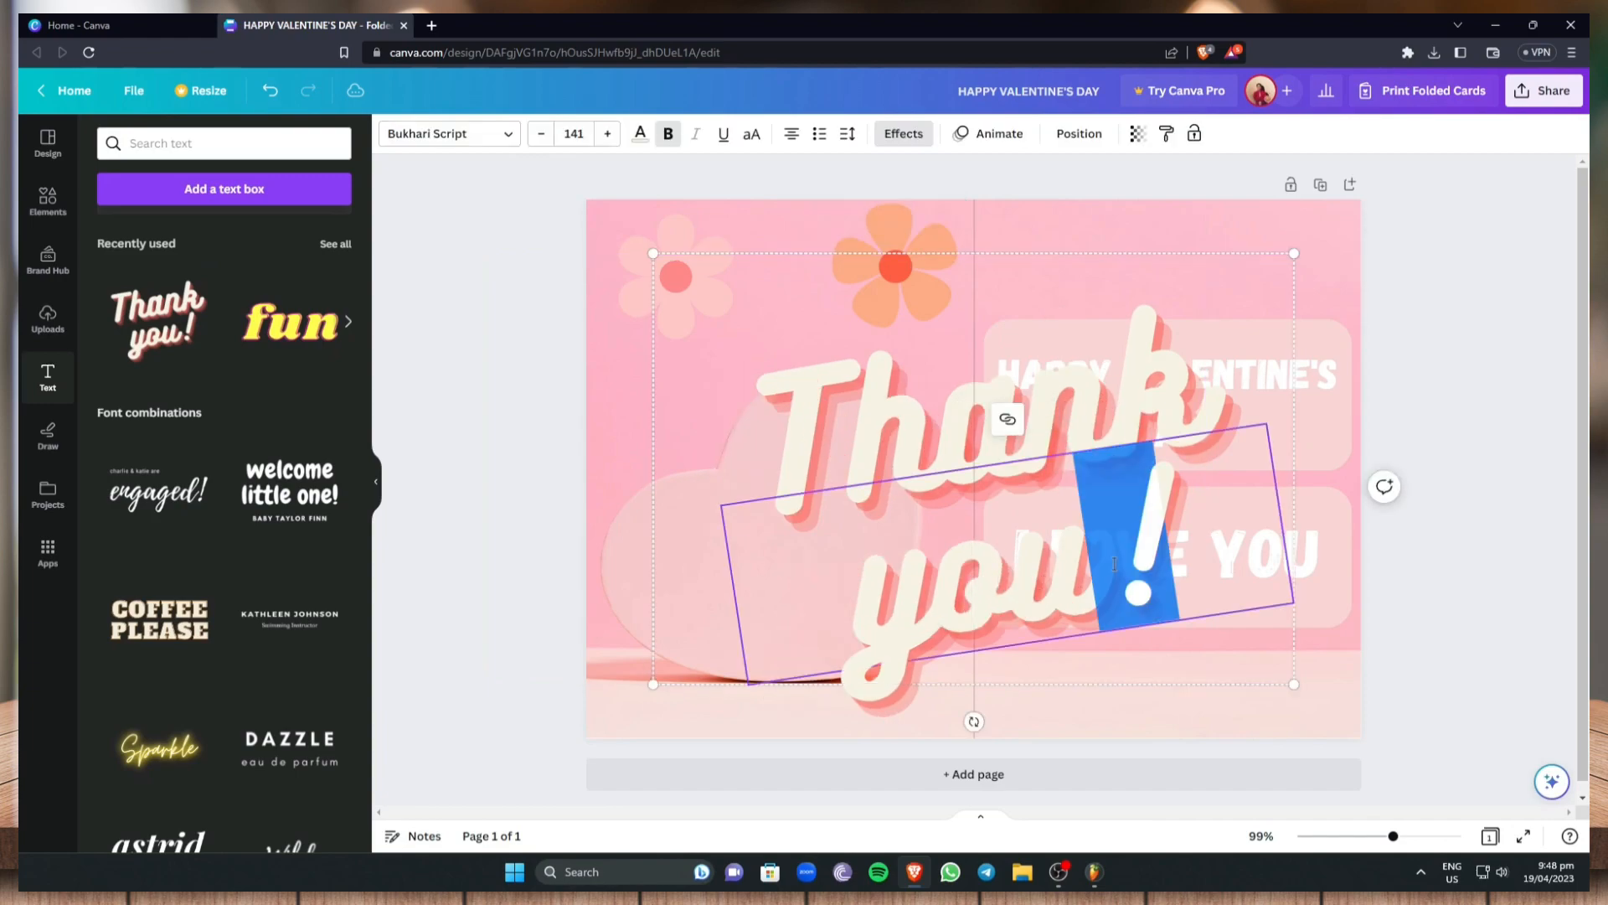
{"action": "left_click", "coordinate": [1497, 340]}
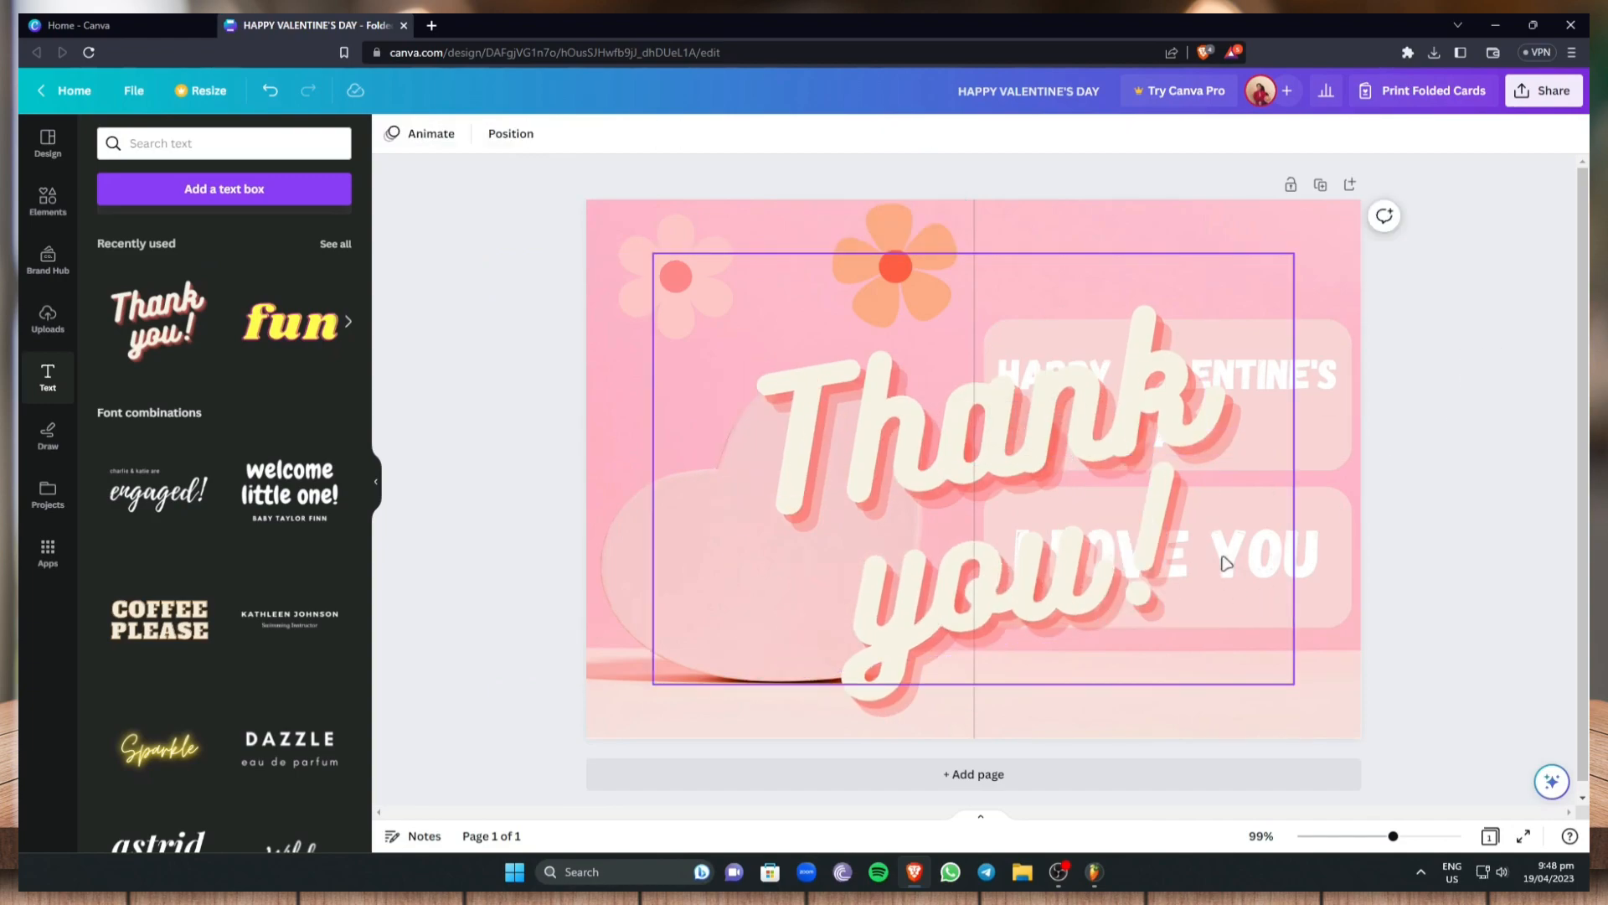
{"action": "left_click", "coordinate": [1122, 603]}
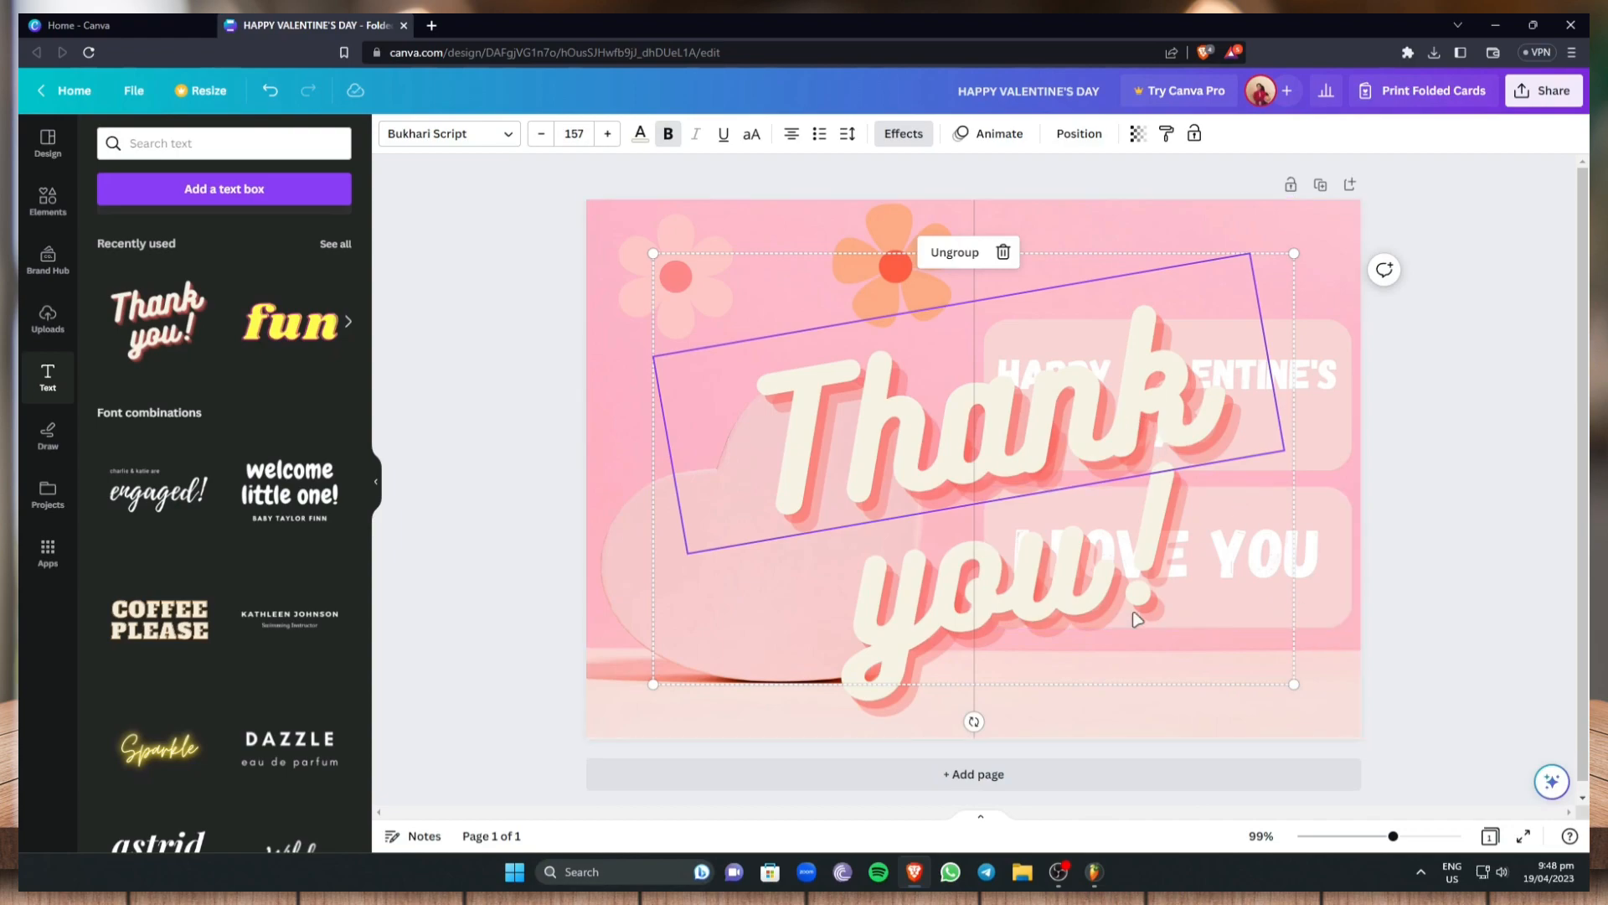
Scale down the "Thank you!" text group and center it on the pink heart in the card's left half
{"action": "left_click_drag", "start_coordinate": [1294, 683], "coordinate": [1034, 509]}
{"action": "left_click", "coordinate": [1193, 295]}
{"action": "left_click_drag", "start_coordinate": [807, 367], "coordinate": [721, 526]}
{"action": "left_click_drag", "start_coordinate": [946, 669], "coordinate": [852, 617]}
{"action": "left_click_drag", "start_coordinate": [760, 505], "coordinate": [815, 545]}
Move the "HAPPY VALENTINE'S DAY" text and its rounded box up toward the card's top edge
{"action": "left_click_drag", "start_coordinate": [1184, 324], "coordinate": [1171, 244]}
{"action": "left_click_drag", "start_coordinate": [1248, 374], "coordinate": [1245, 326]}
{"action": "left_click_drag", "start_coordinate": [1206, 395], "coordinate": [1242, 316]}
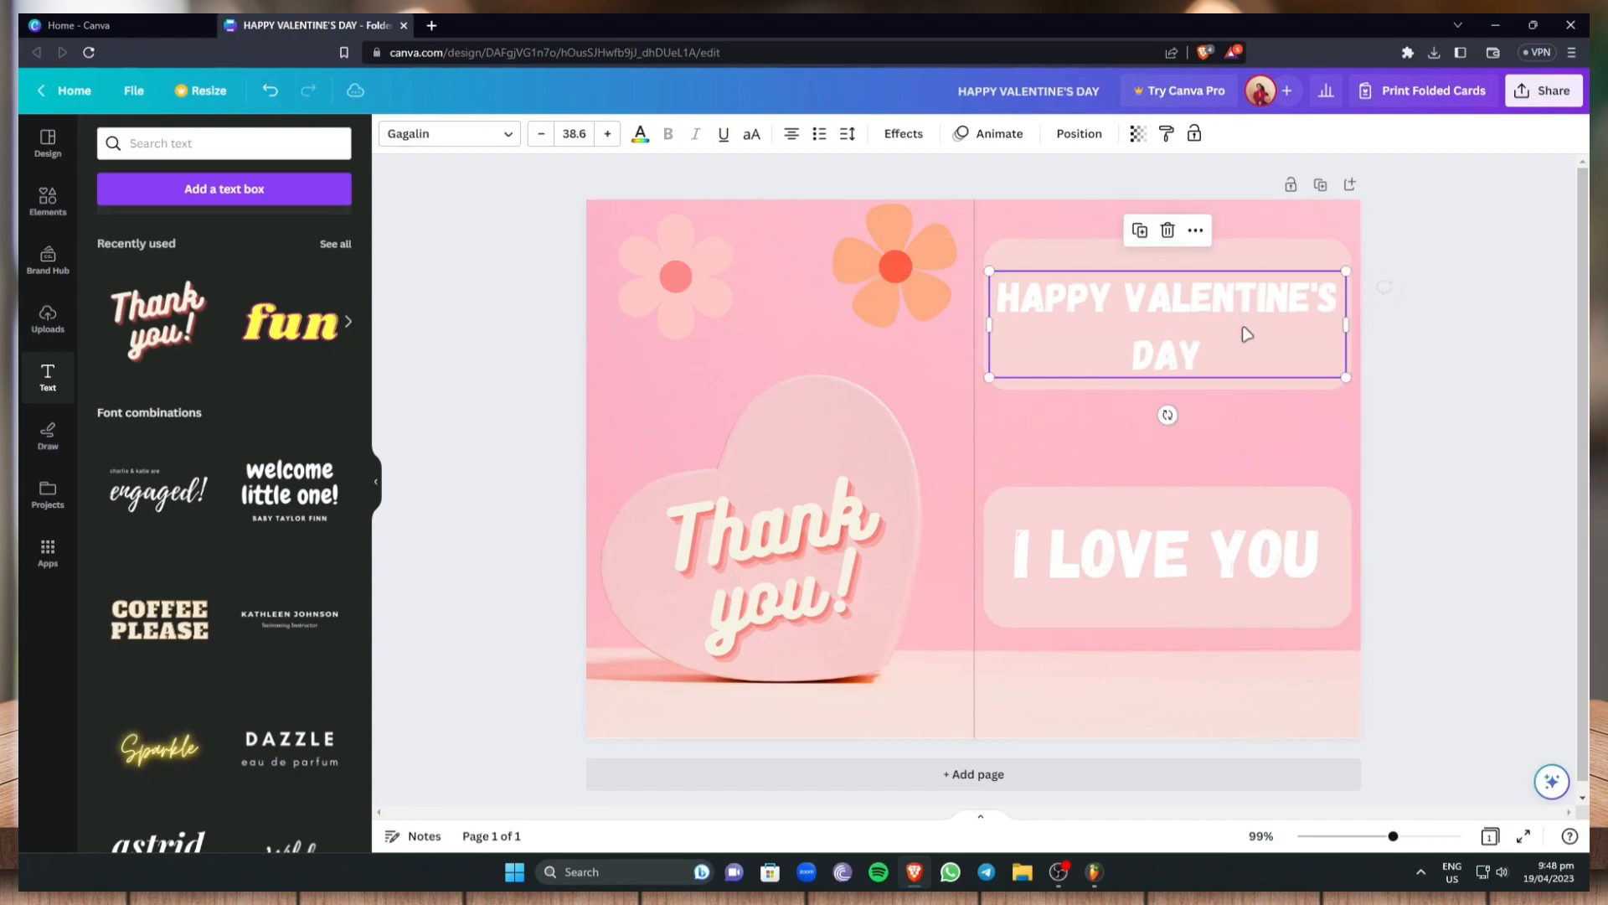
Move the "I LOVE YOU" text and its rounded box up, leaving a small gap below the greeting's box
{"action": "left_click_drag", "start_coordinate": [1263, 484], "coordinate": [1263, 438]}
{"action": "left_click", "coordinate": [1239, 531]}
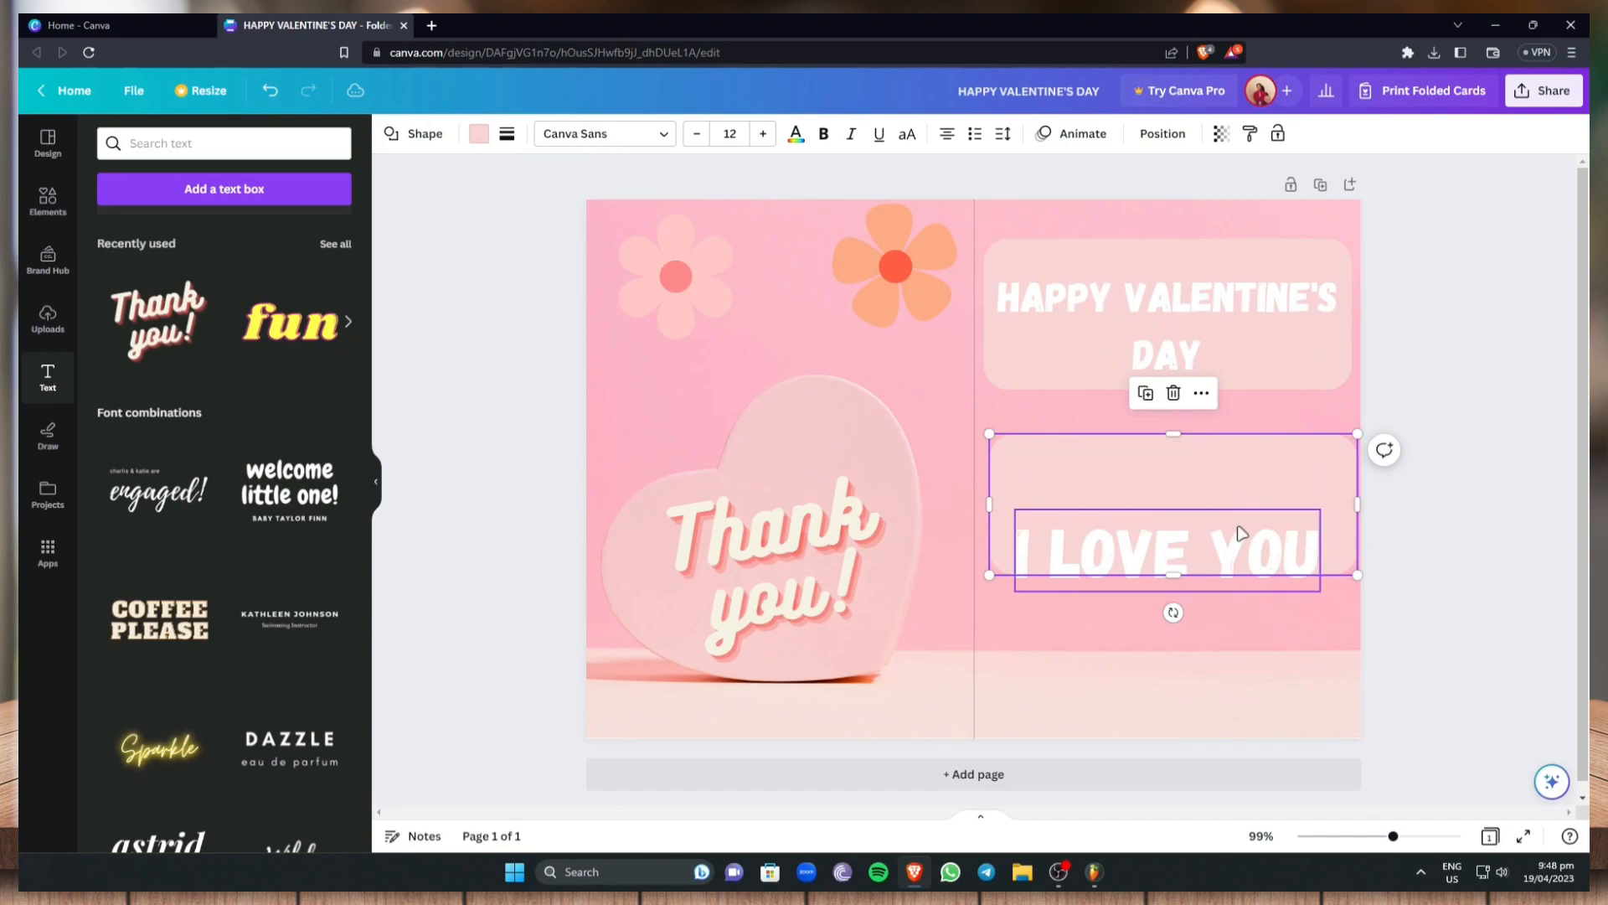
{"action": "left_click_drag", "start_coordinate": [1243, 553], "coordinate": [1244, 509]}
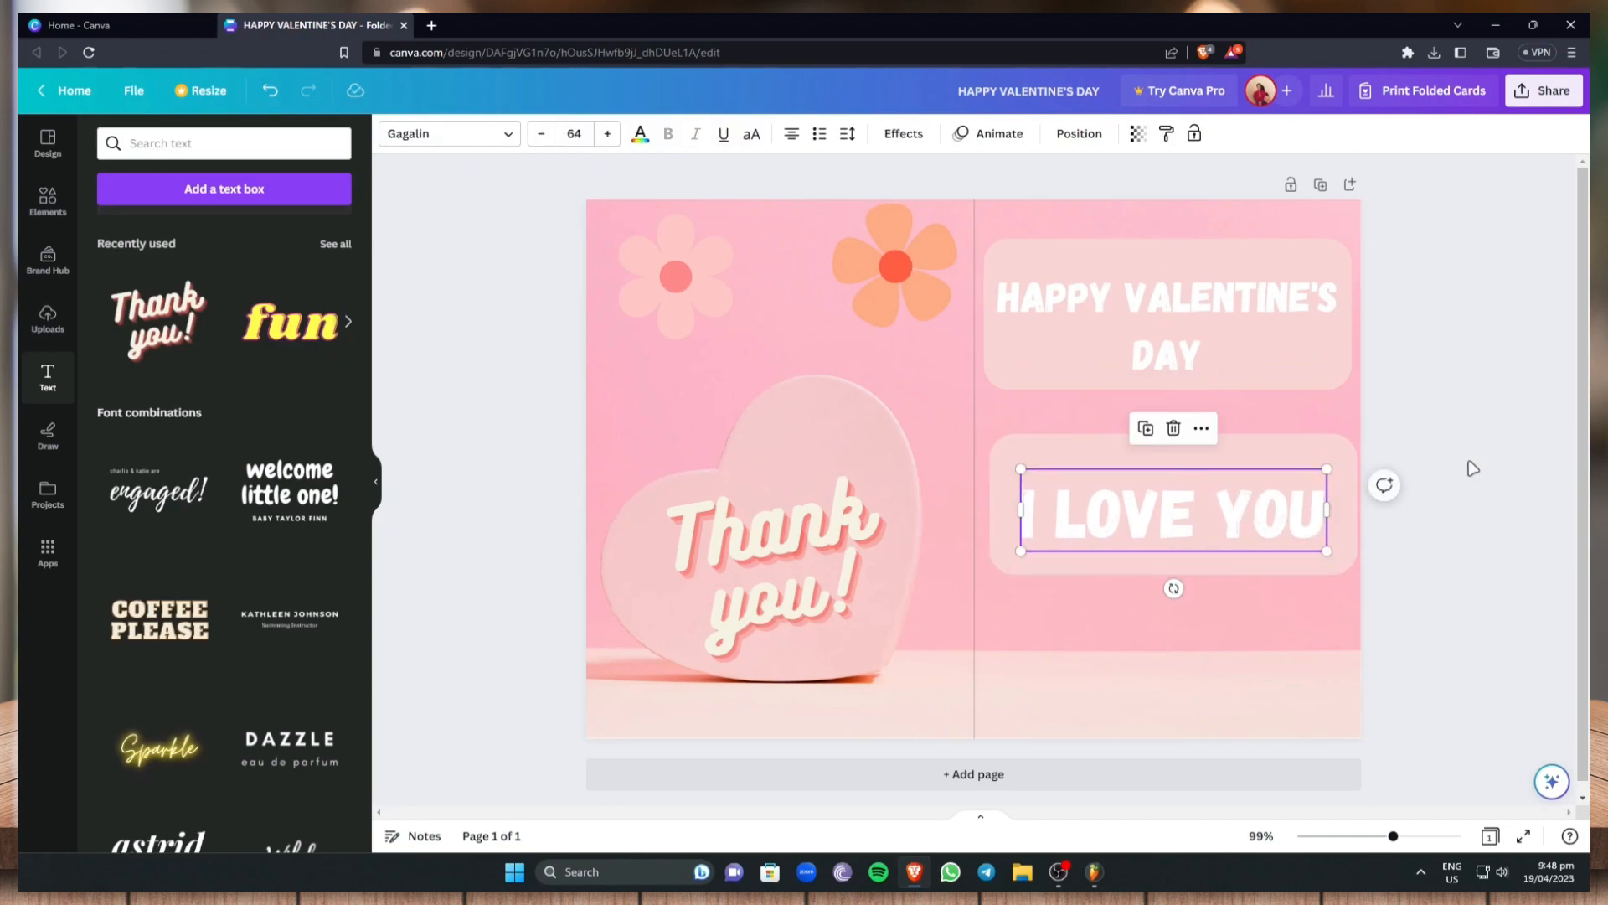
{"action": "left_click", "coordinate": [1489, 462]}
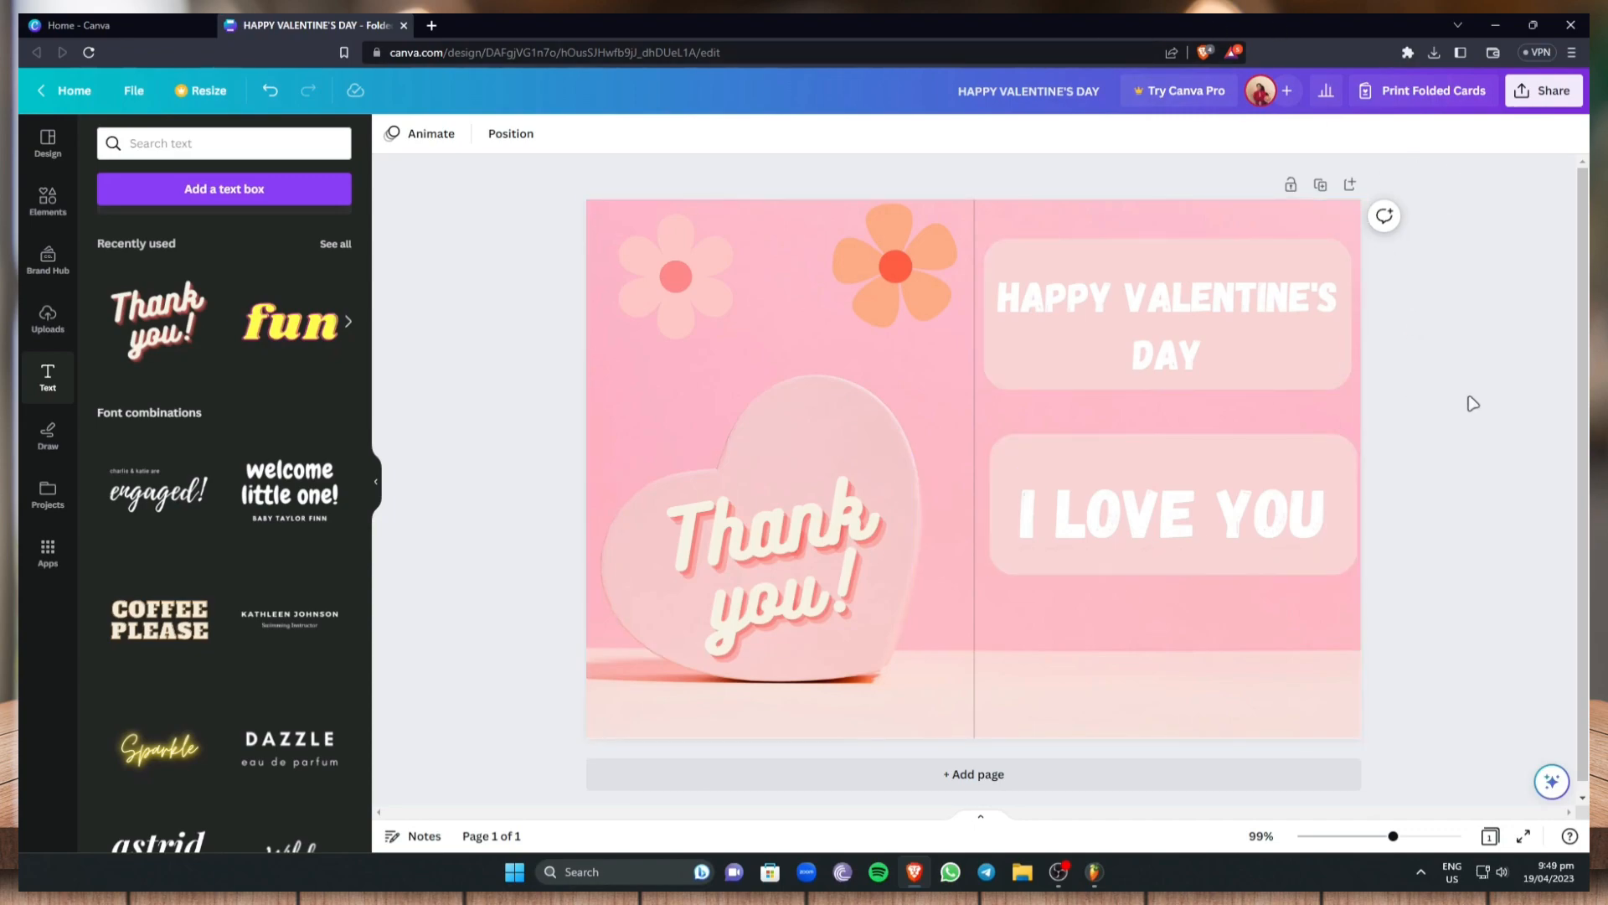
Download the card as PDF Print and save it to the Desktop as HAPPY VALENTINE'S DAY.pdf
{"action": "left_click", "coordinate": [1542, 92]}
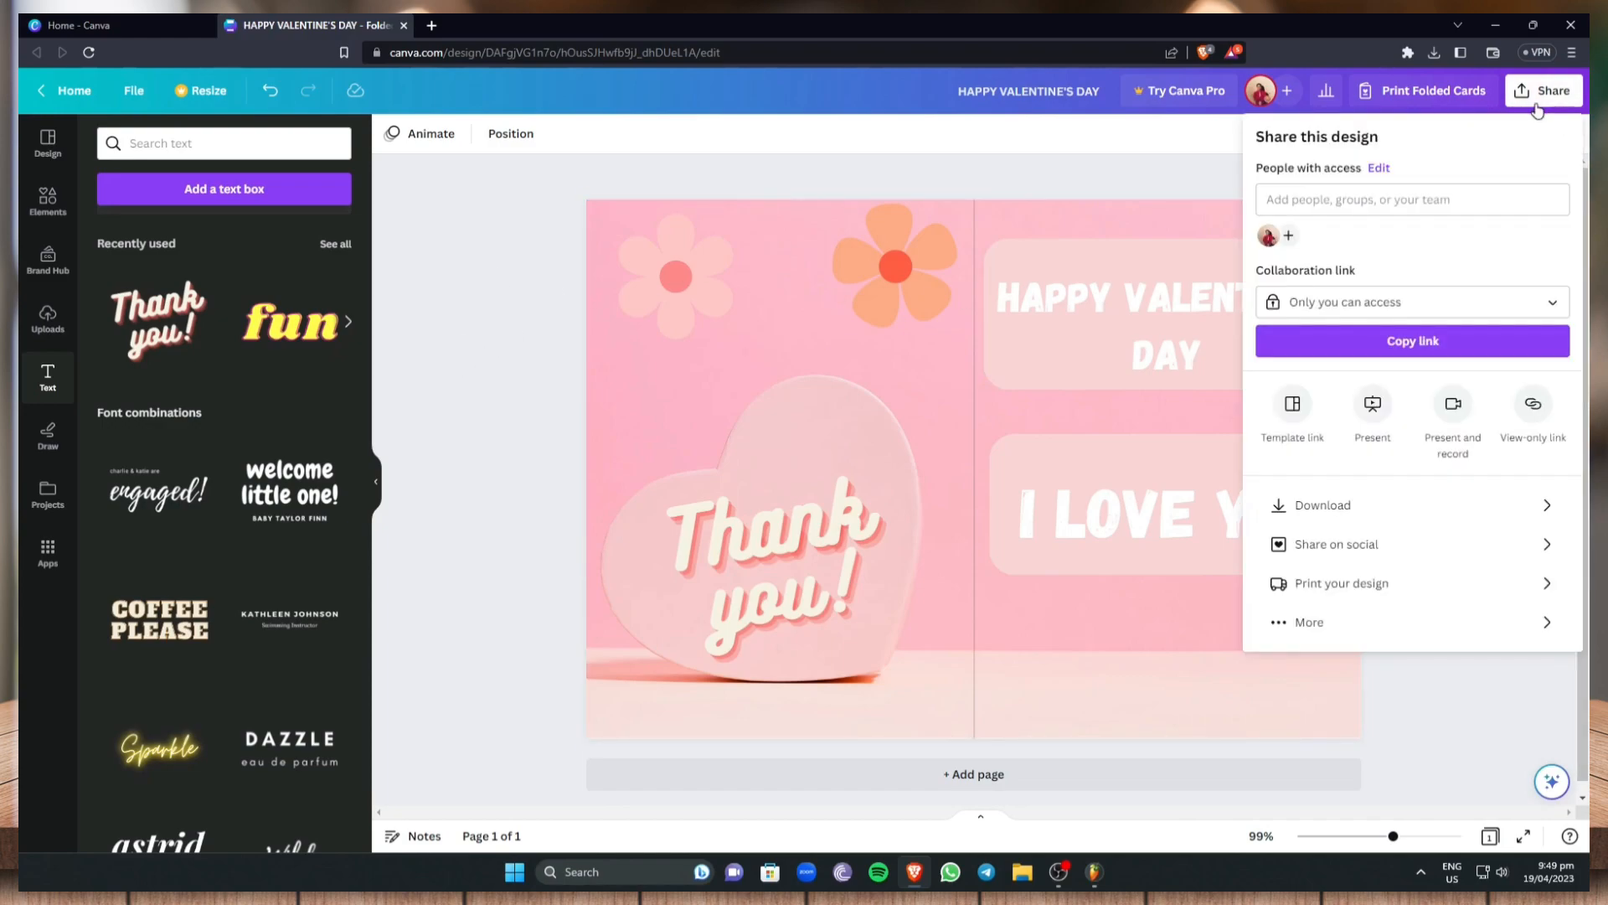
{"action": "left_click", "coordinate": [1345, 505]}
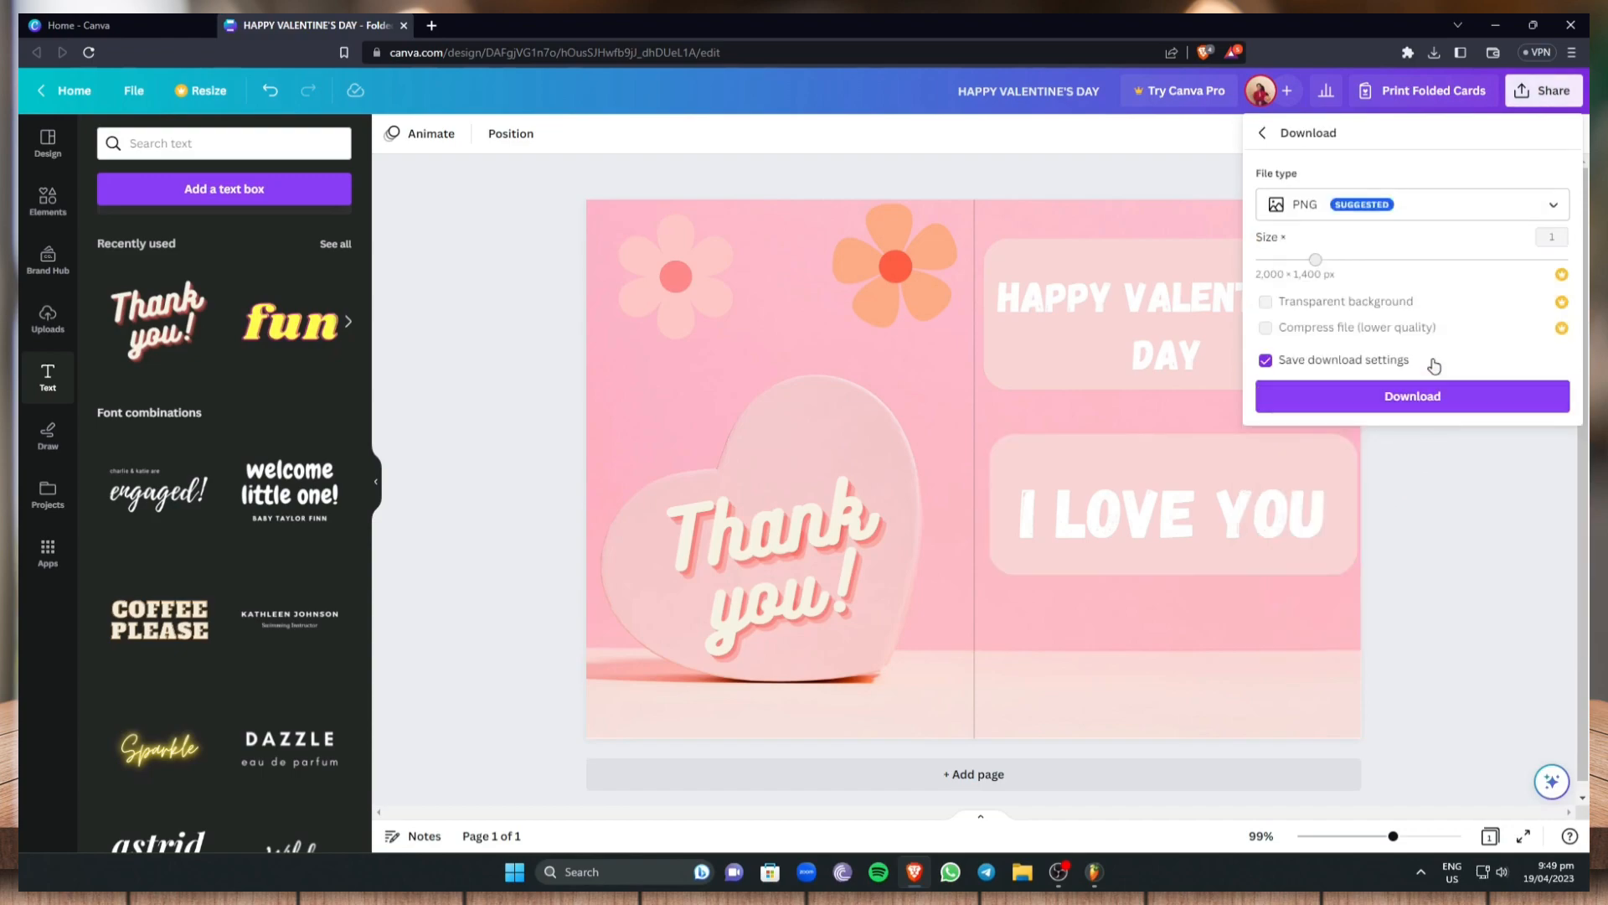
{"action": "left_click", "coordinate": [1417, 212]}
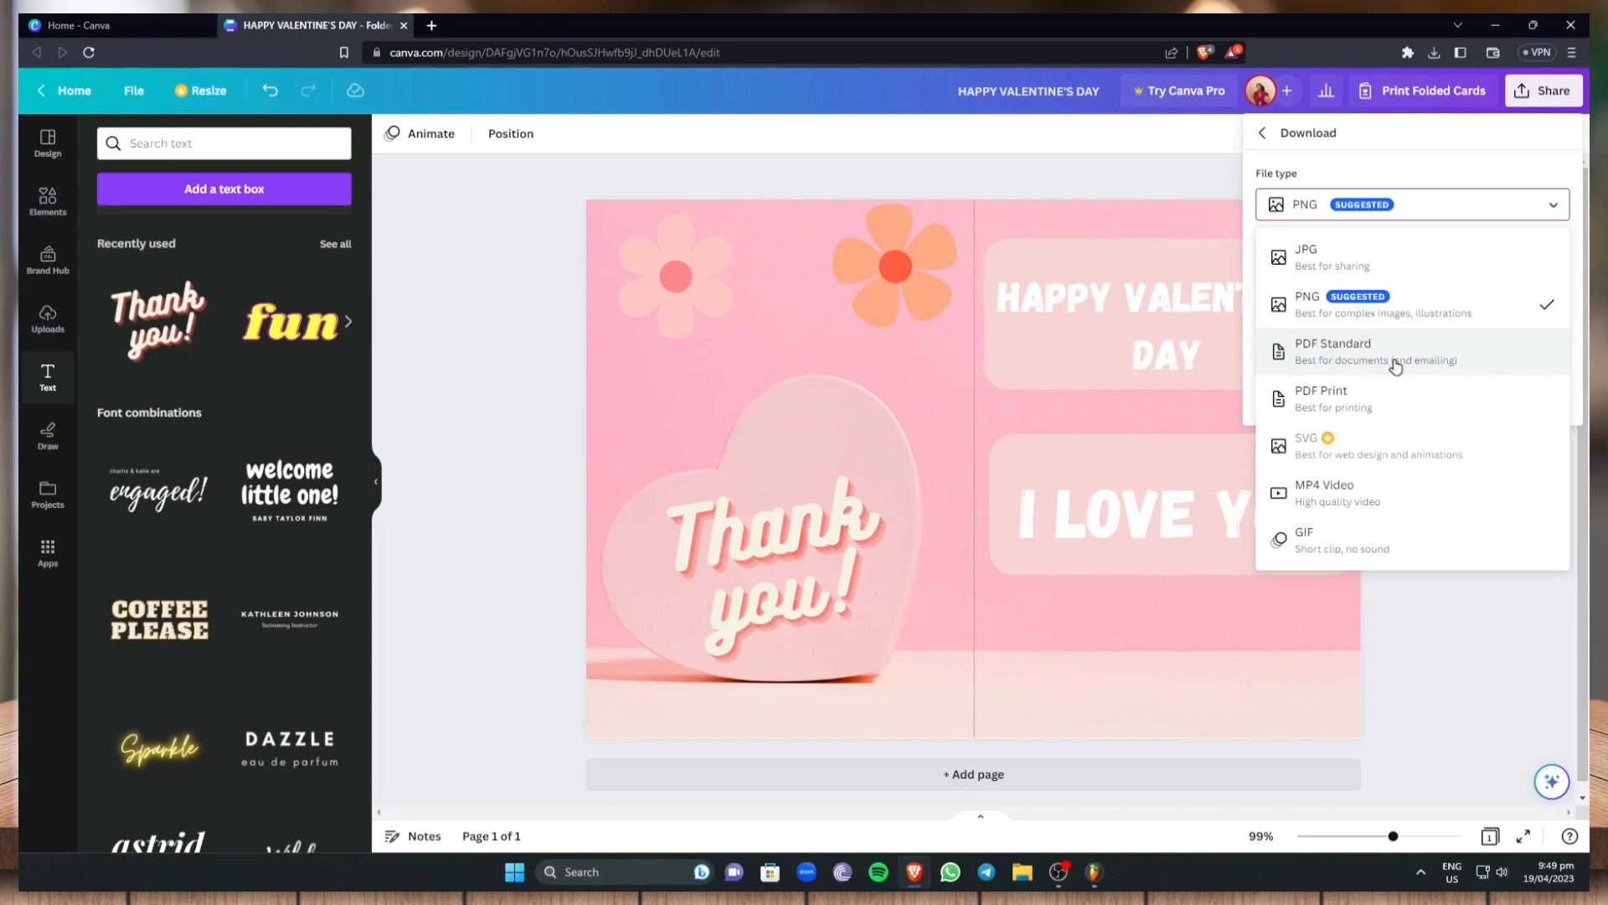
{"action": "left_click", "coordinate": [1402, 406]}
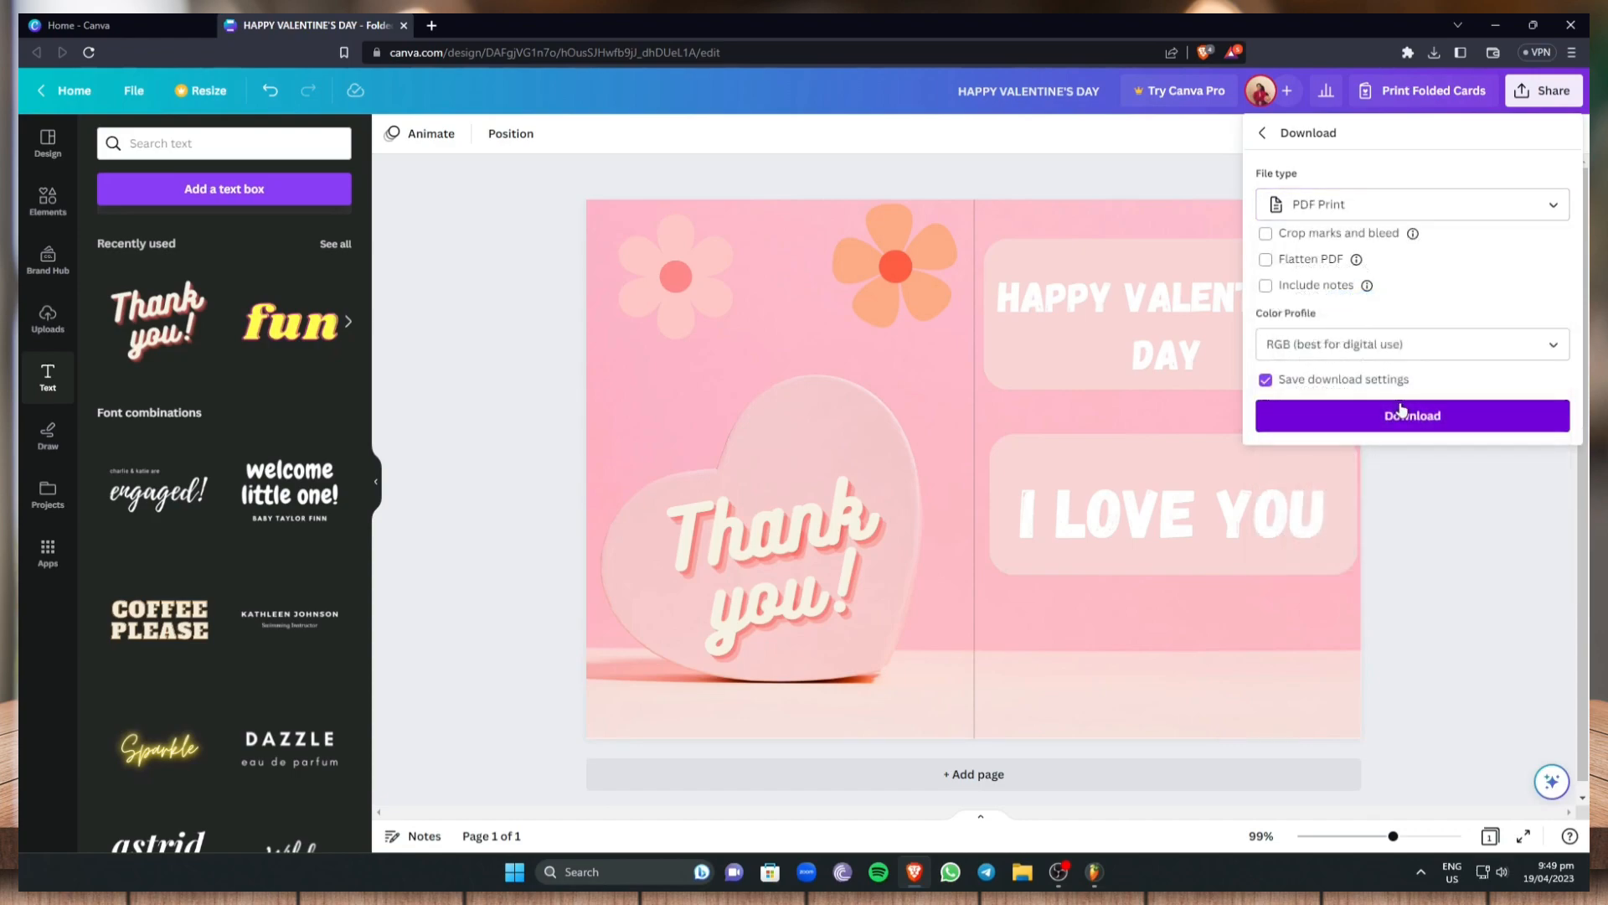
{"action": "left_click", "coordinate": [1415, 206]}
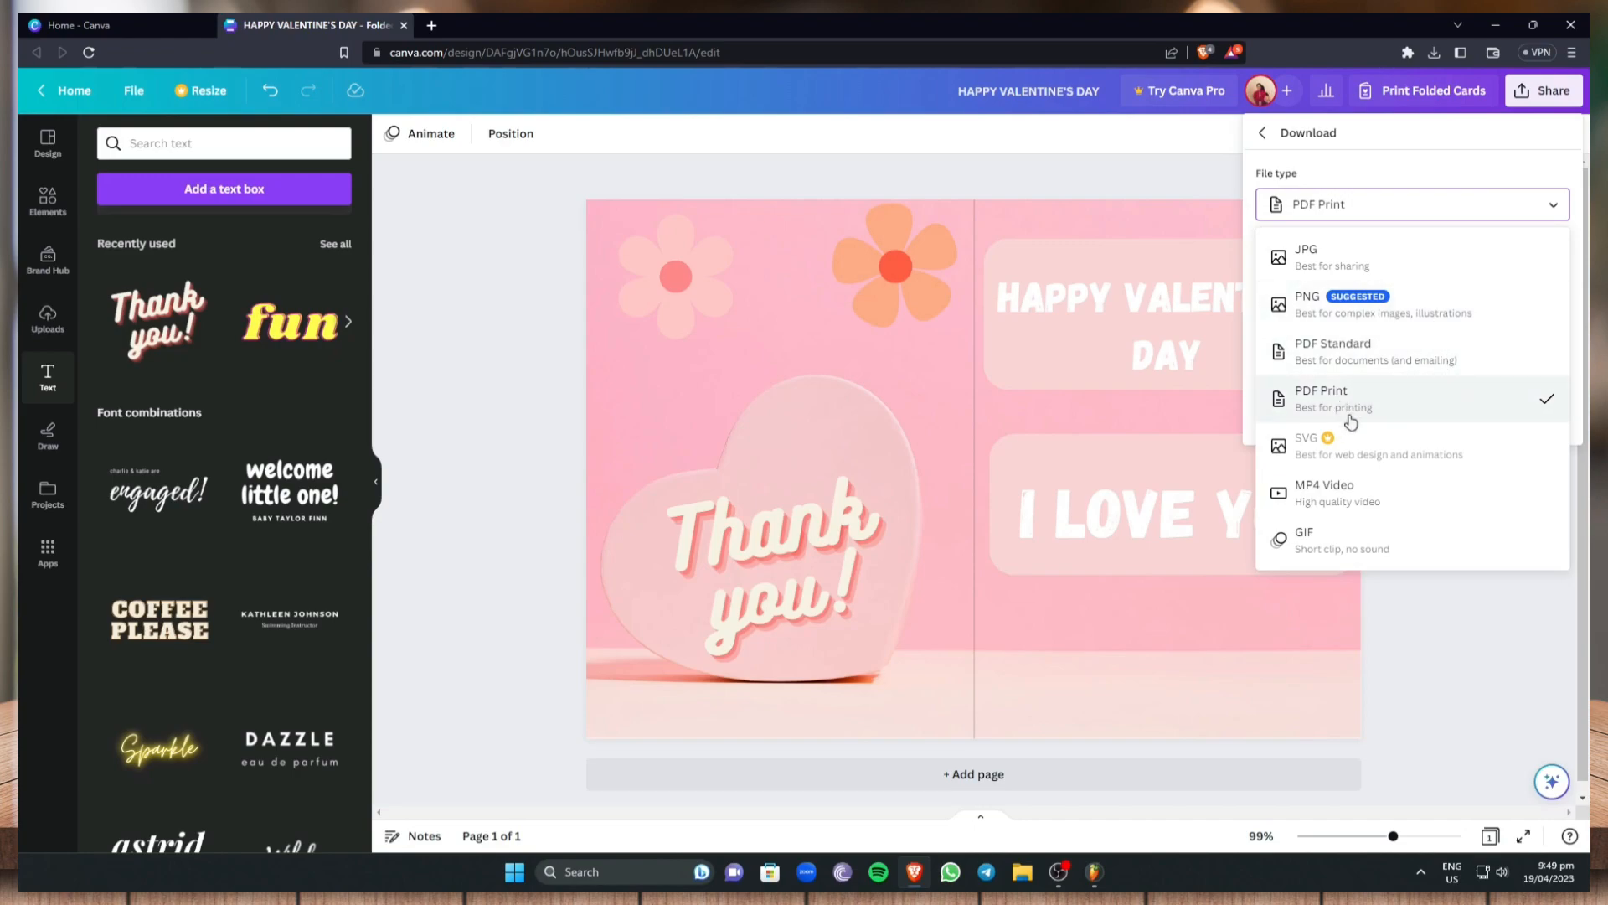
{"action": "left_click", "coordinate": [1389, 410]}
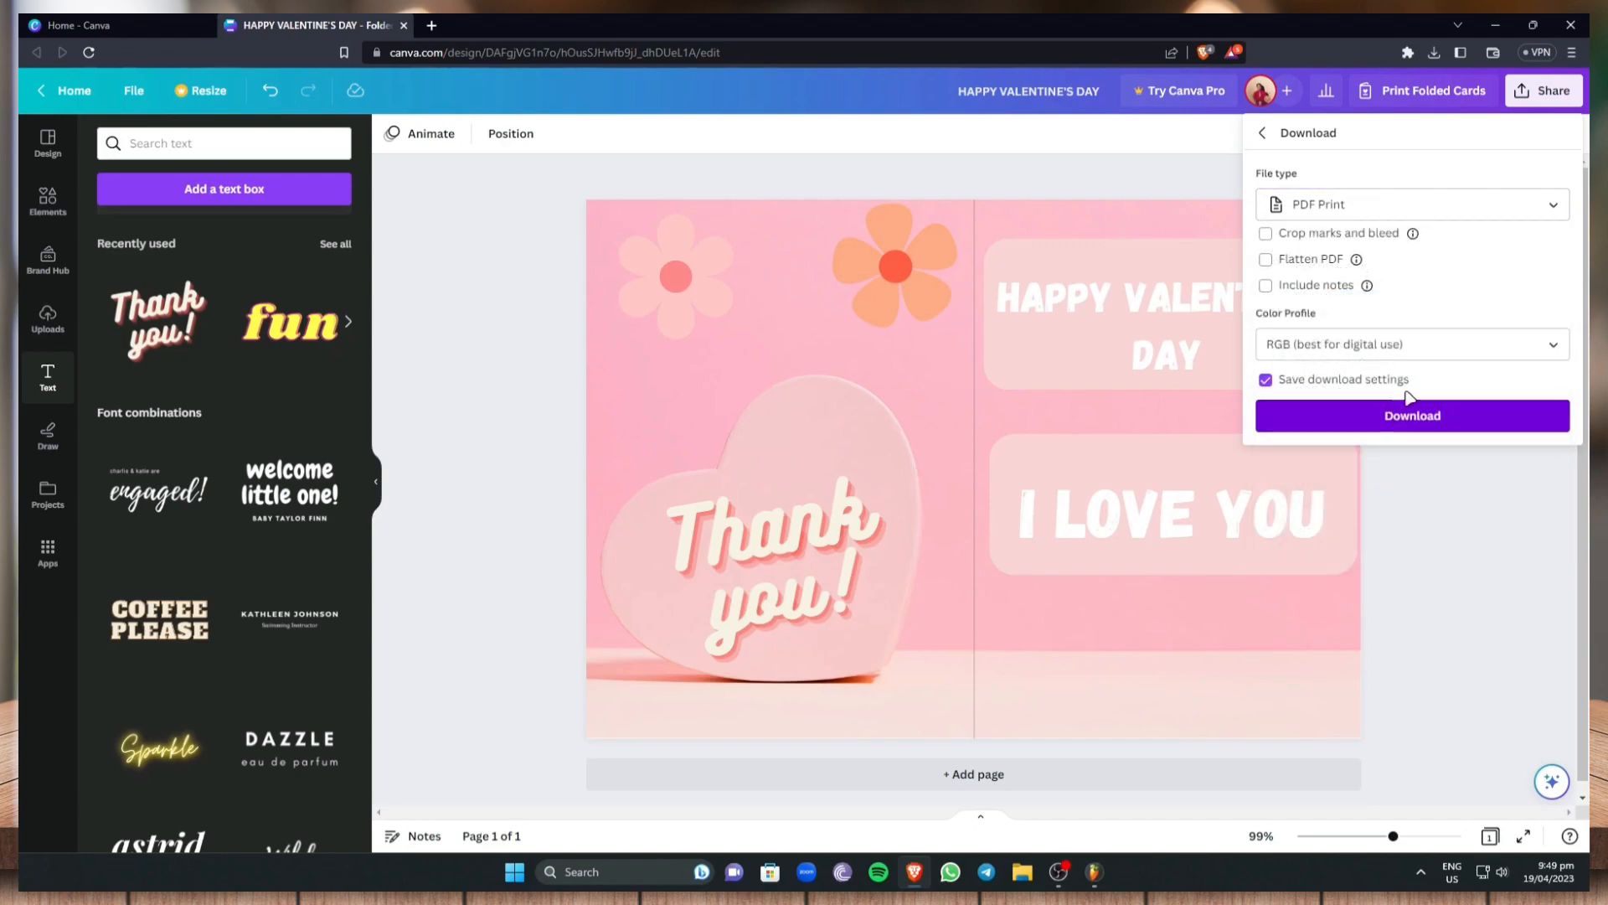
{"action": "left_click", "coordinate": [1447, 425]}
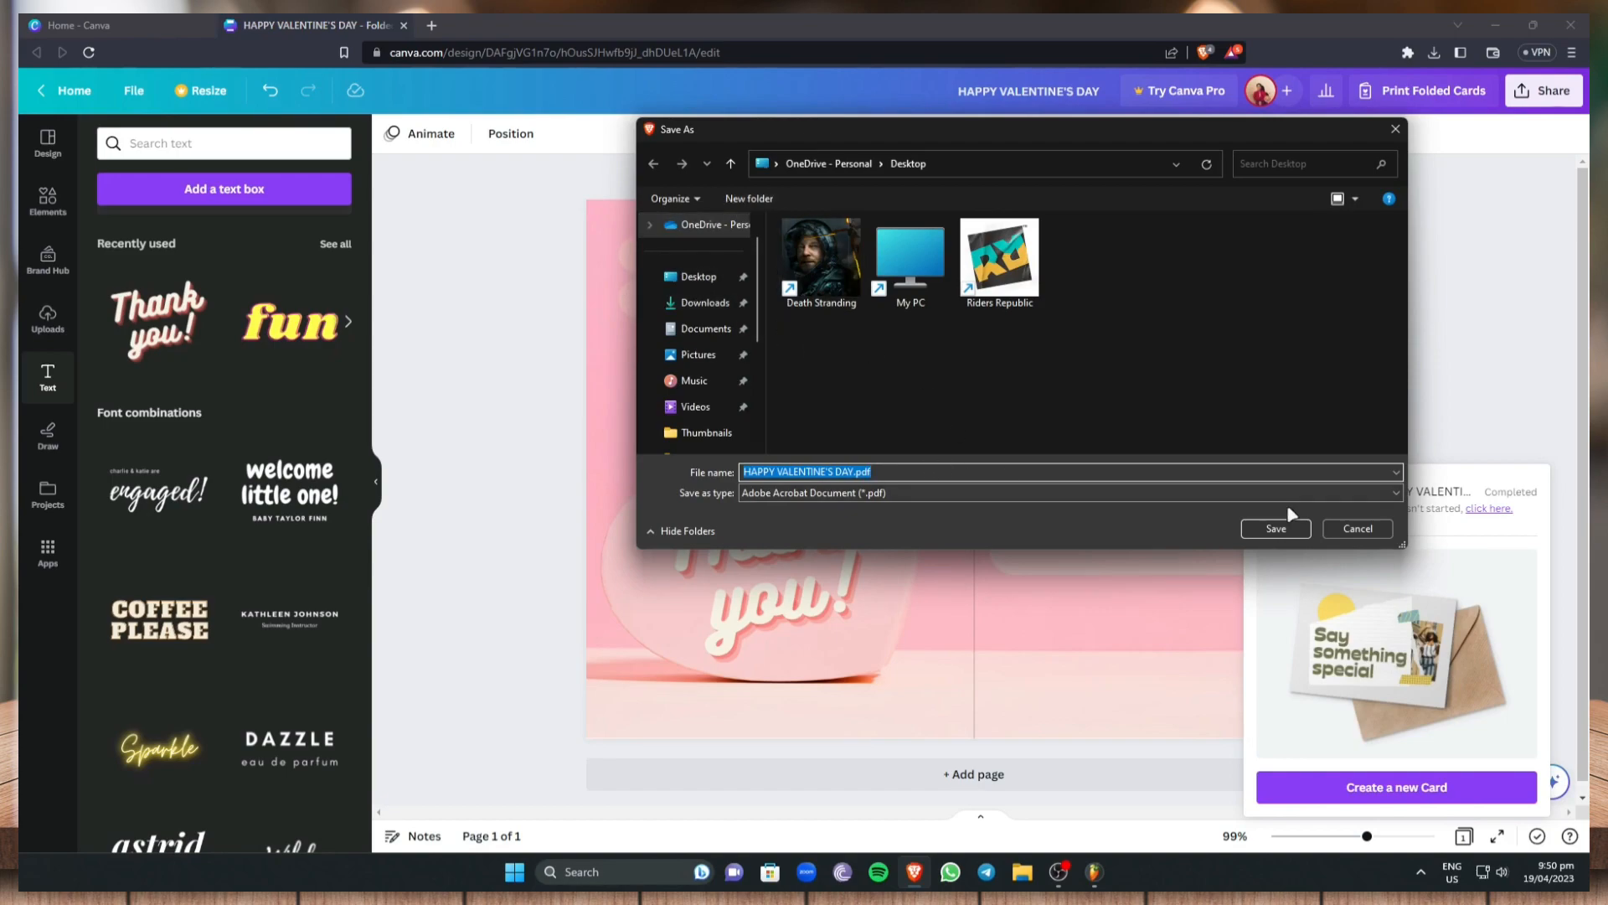
{"action": "left_click", "coordinate": [1275, 529]}
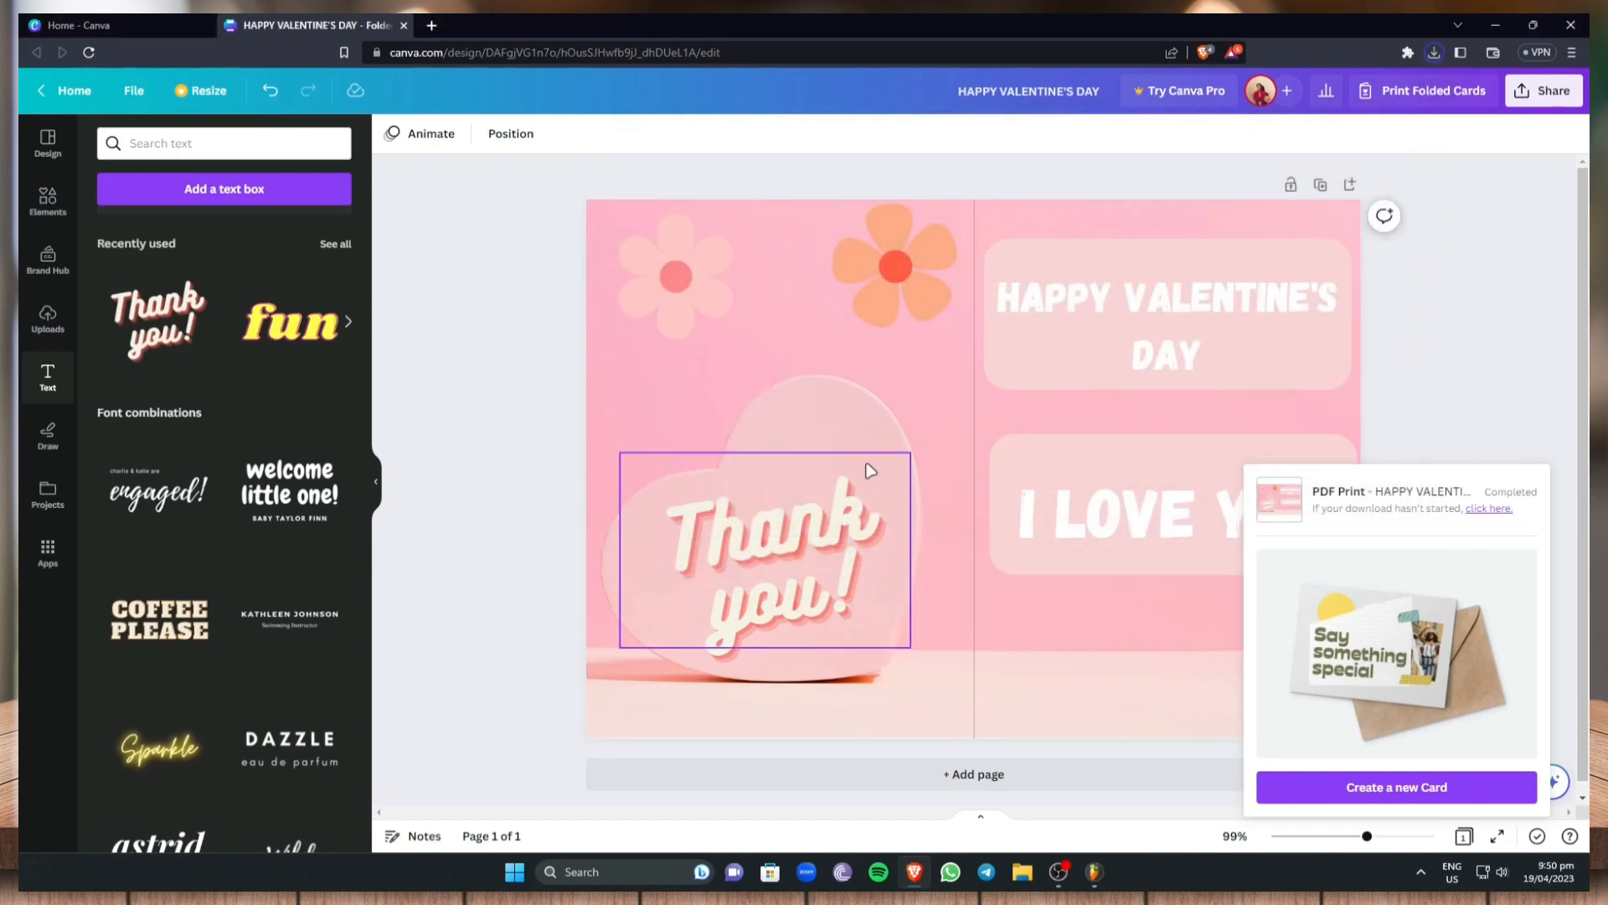
Switch to the Windows desktop, show its icons and move HAPPY VALENTINE'S DAY.pdf to an empty area in the upper right
{"action": "left_click", "coordinate": [1494, 23]}
{"action": "right_click", "coordinate": [755, 257]}
{"action": "mouse_move", "coordinate": [871, 282]}
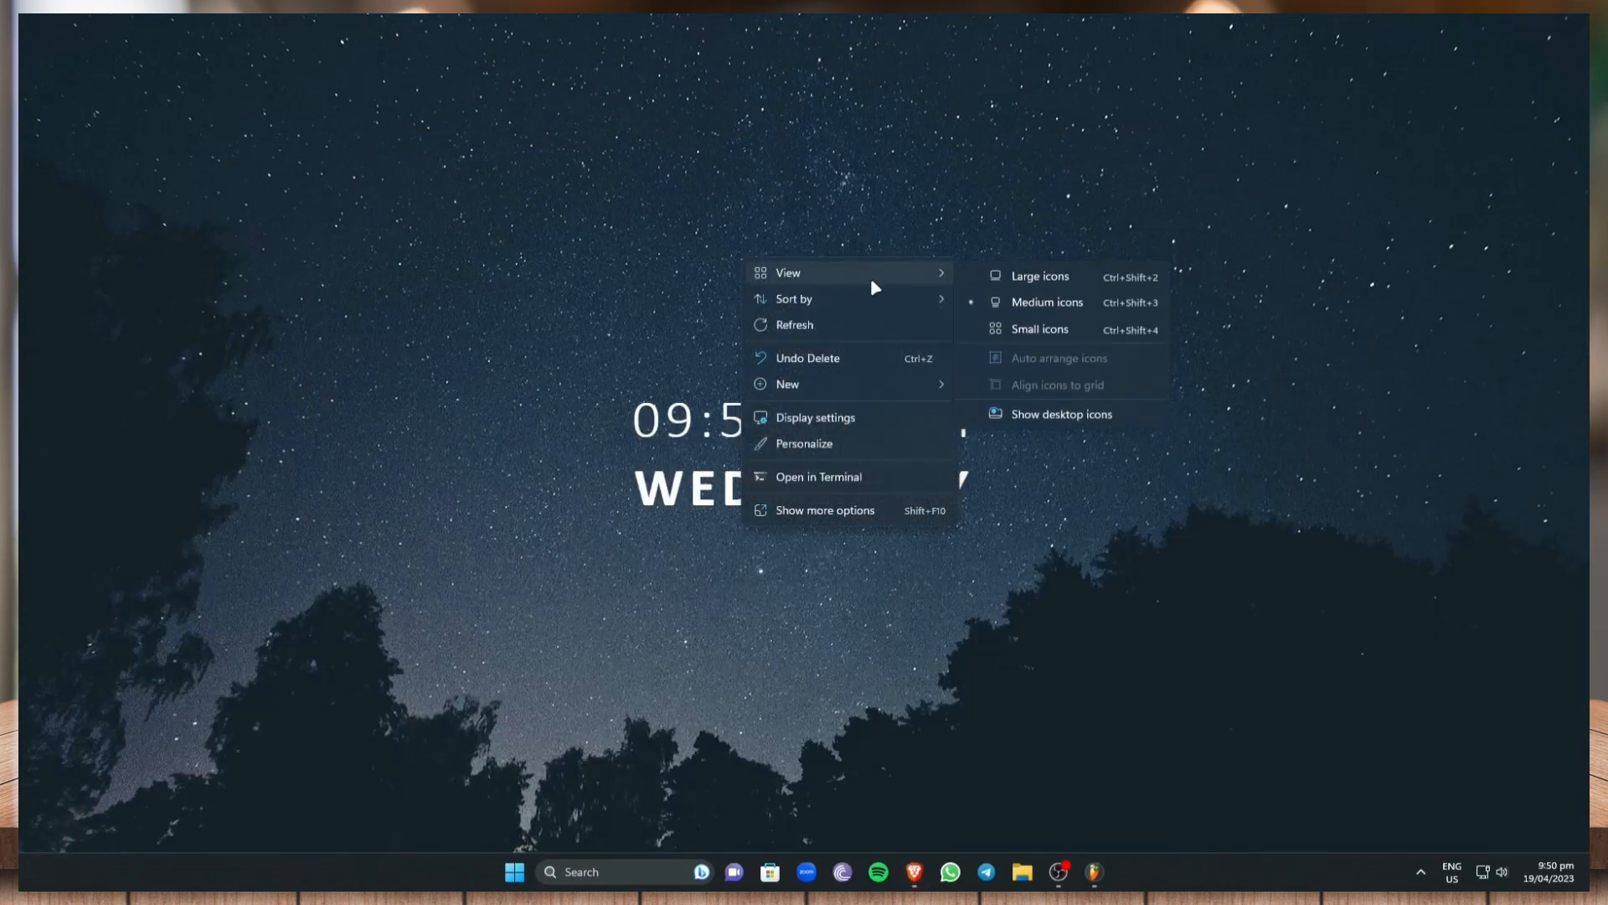
{"action": "left_click", "coordinate": [1077, 414]}
{"action": "left_click_drag", "start_coordinate": [189, 615], "coordinate": [1122, 208]}
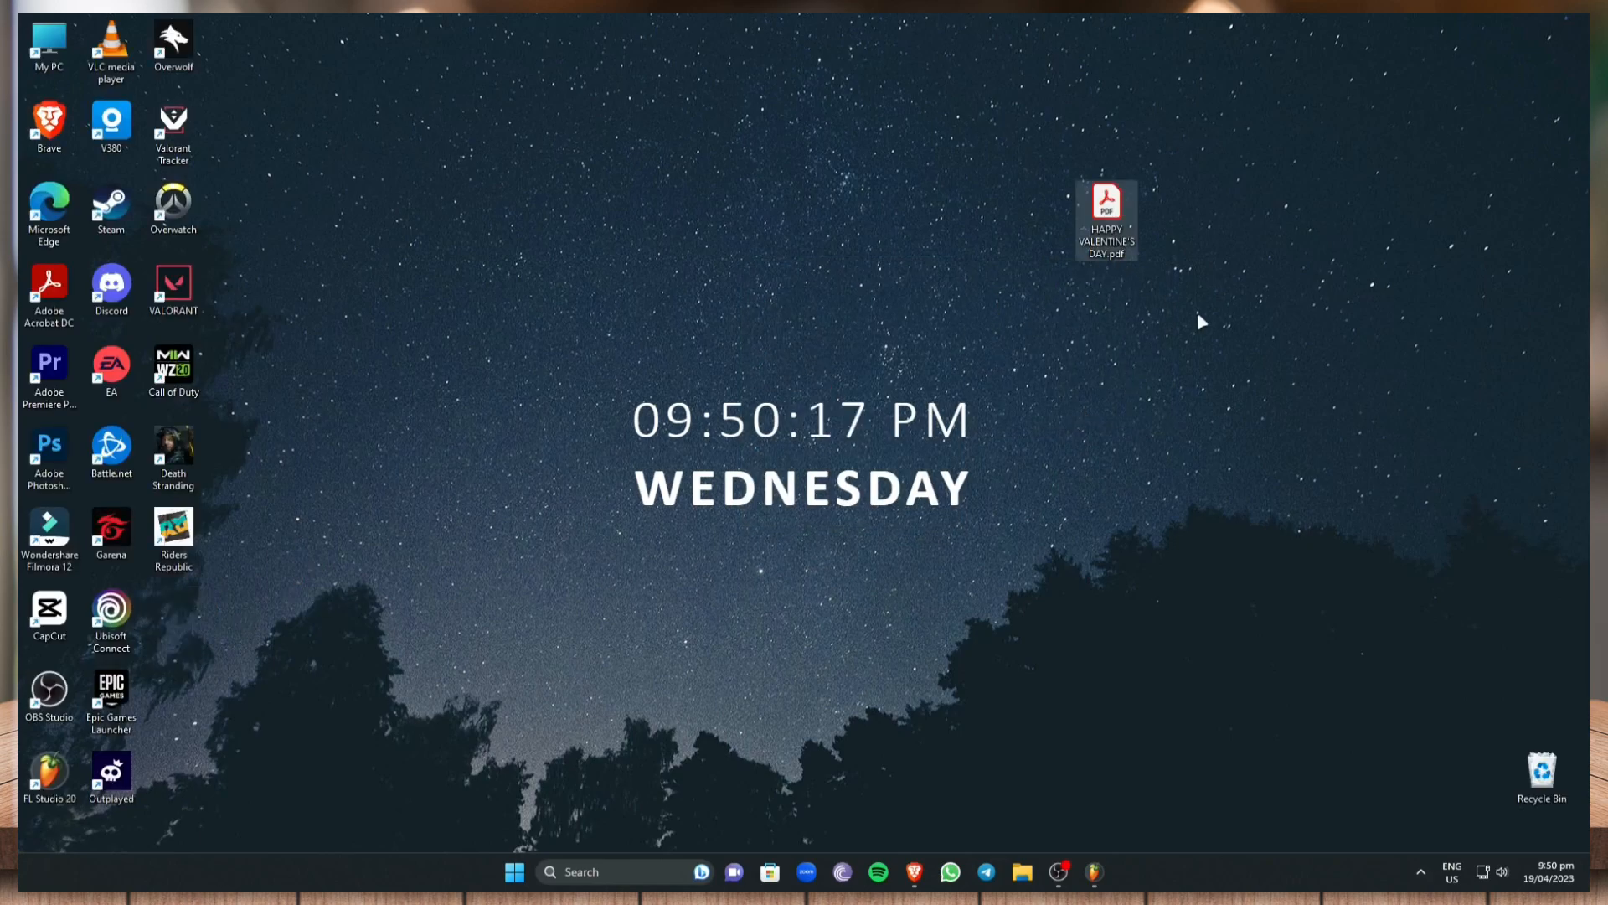
Open HAPPY VALENTINE'S DAY.pdf in Adobe Acrobat, view its print settings and close them without printing
{"action": "double_click", "coordinate": [1119, 205]}
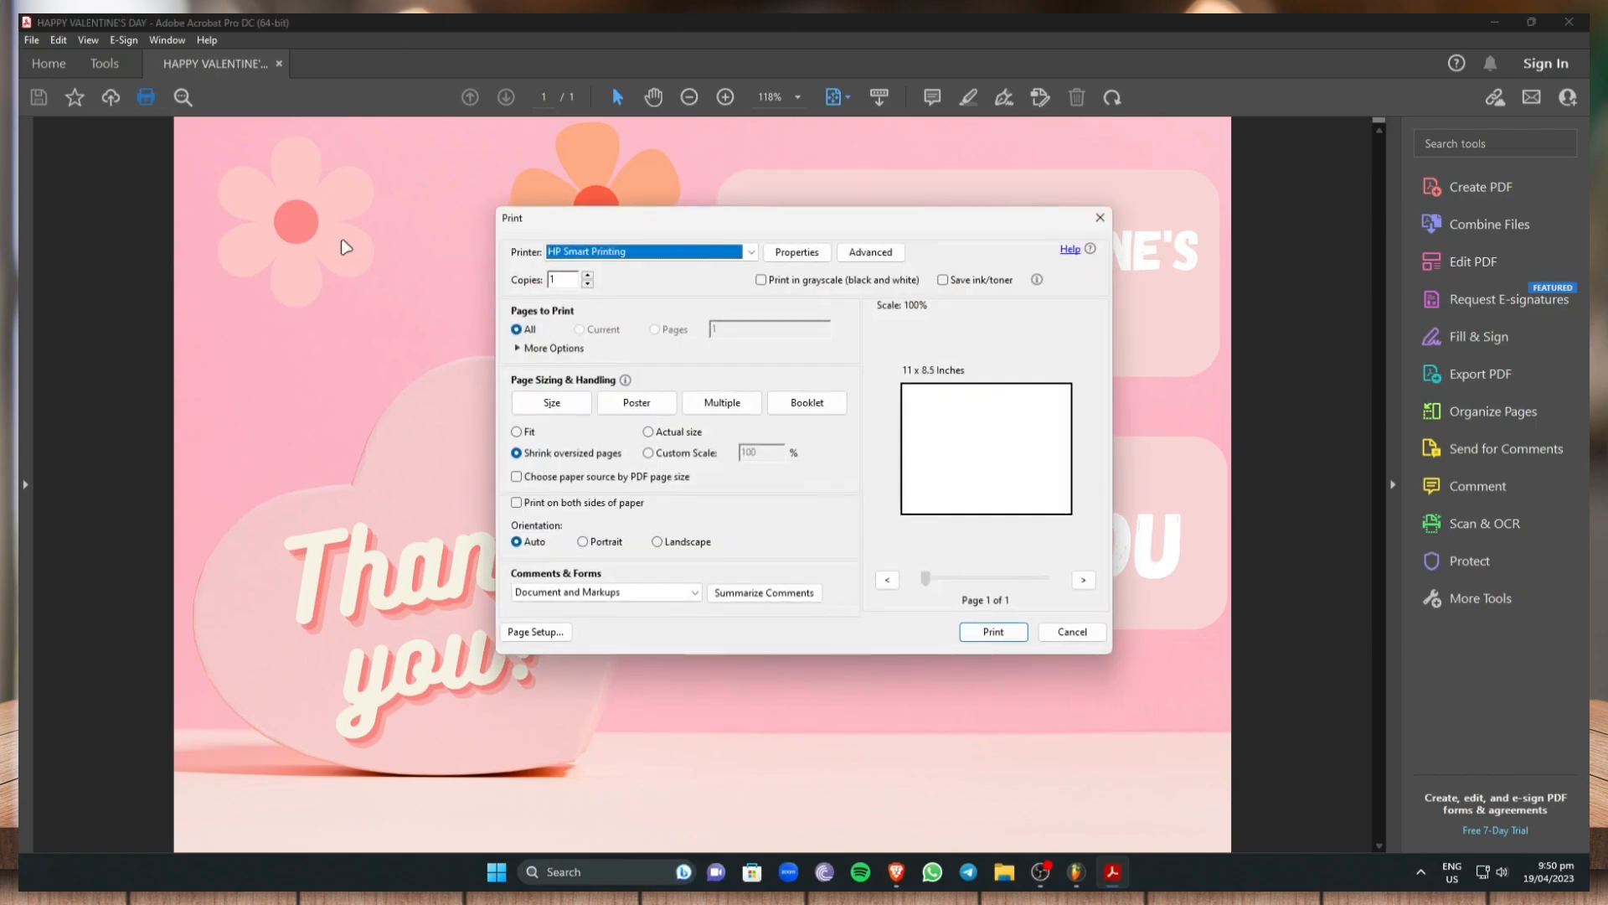
{"action": "left_click", "coordinate": [1097, 219]}
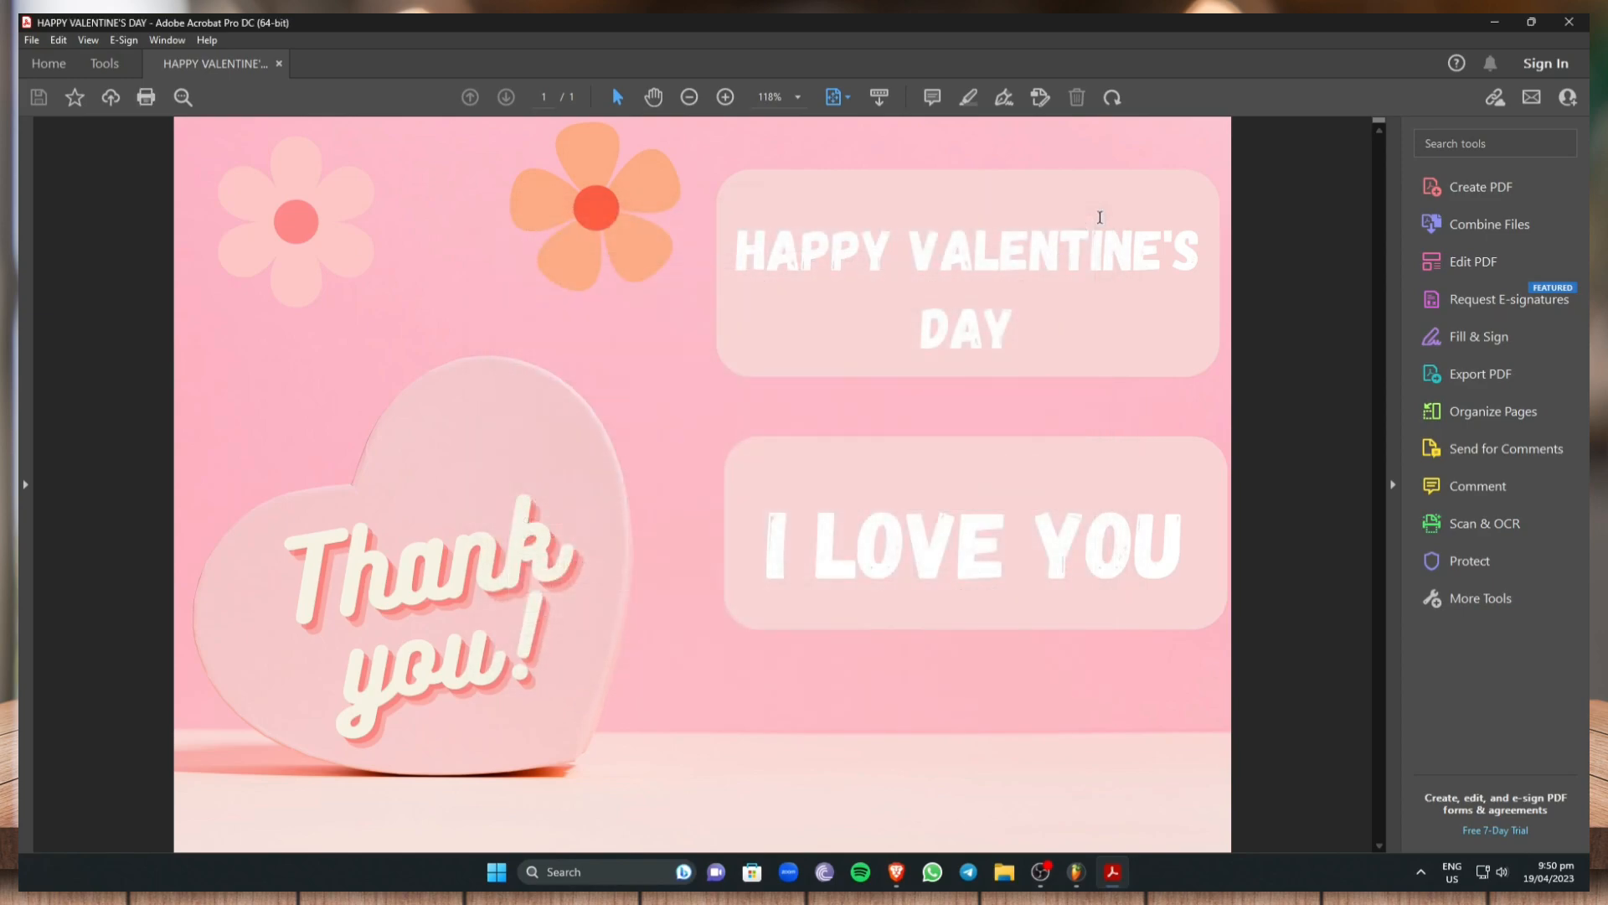